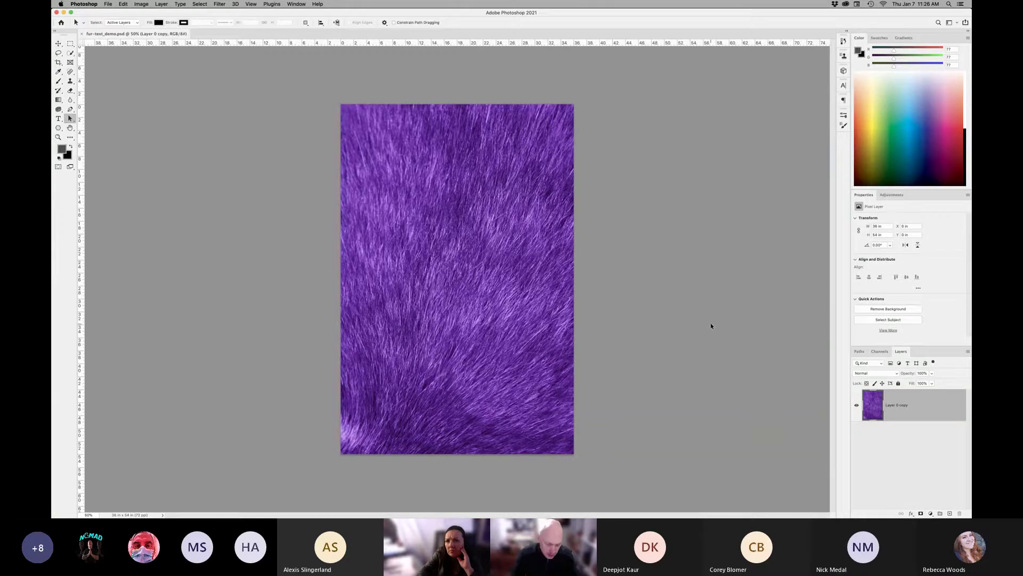
- Open the finished example fur-text_demo.jpg from the PHOTOSHOP DEMOS folder
key(super+o)
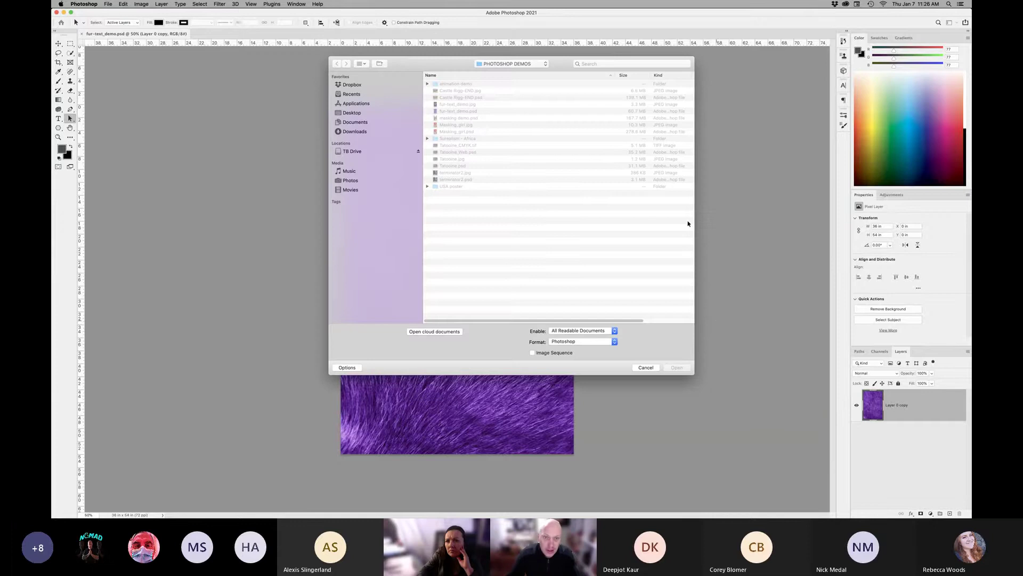
click(481, 104)
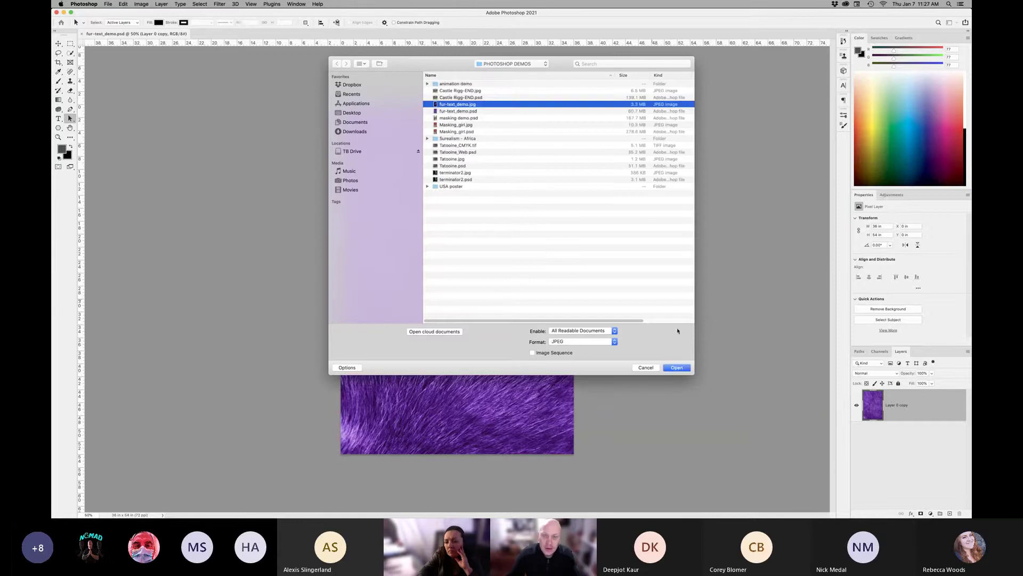
click(677, 368)
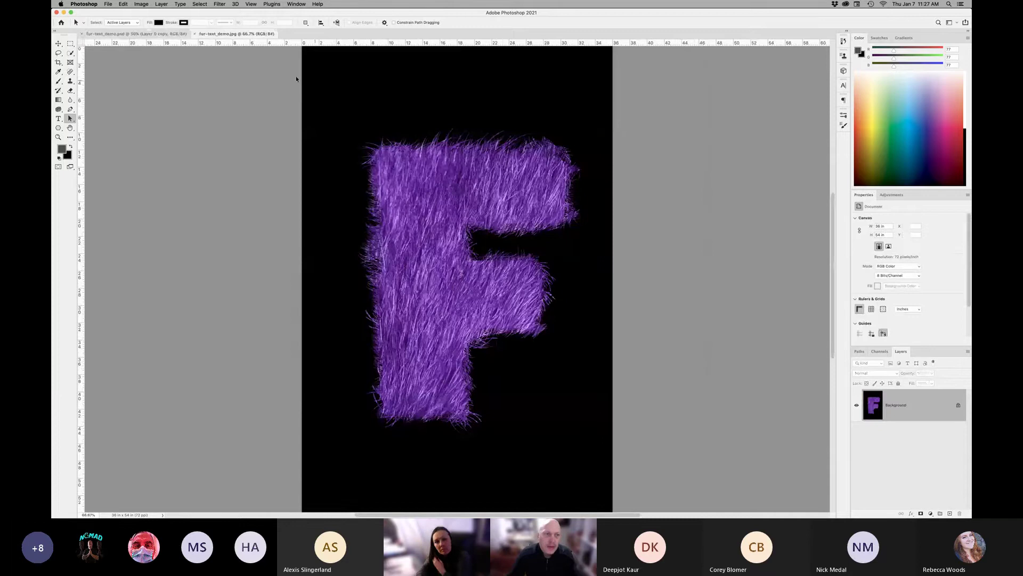
- Back in fur-text_demo.psd, type a white letter F as a new text layer
click(159, 35)
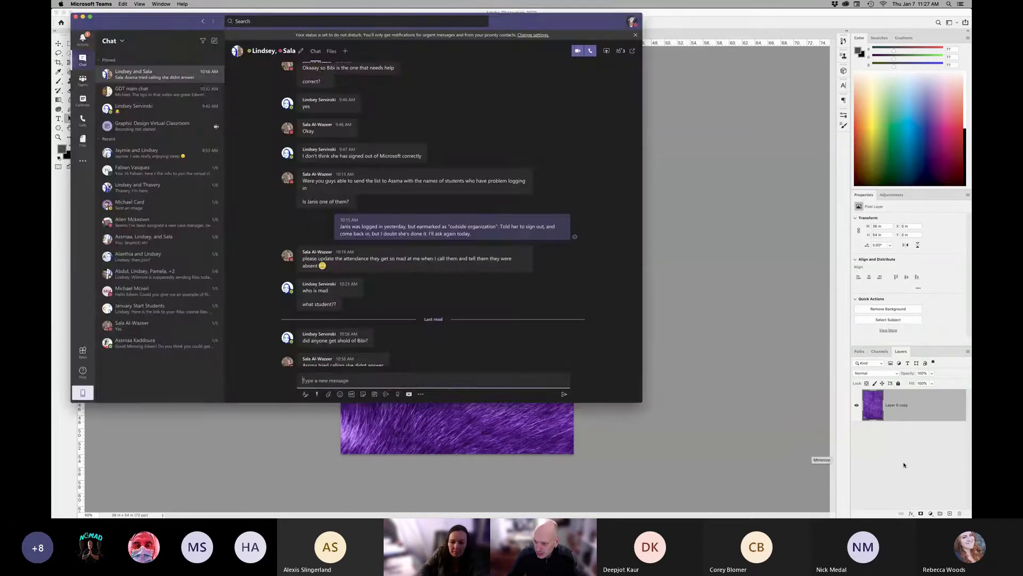
click(915, 481)
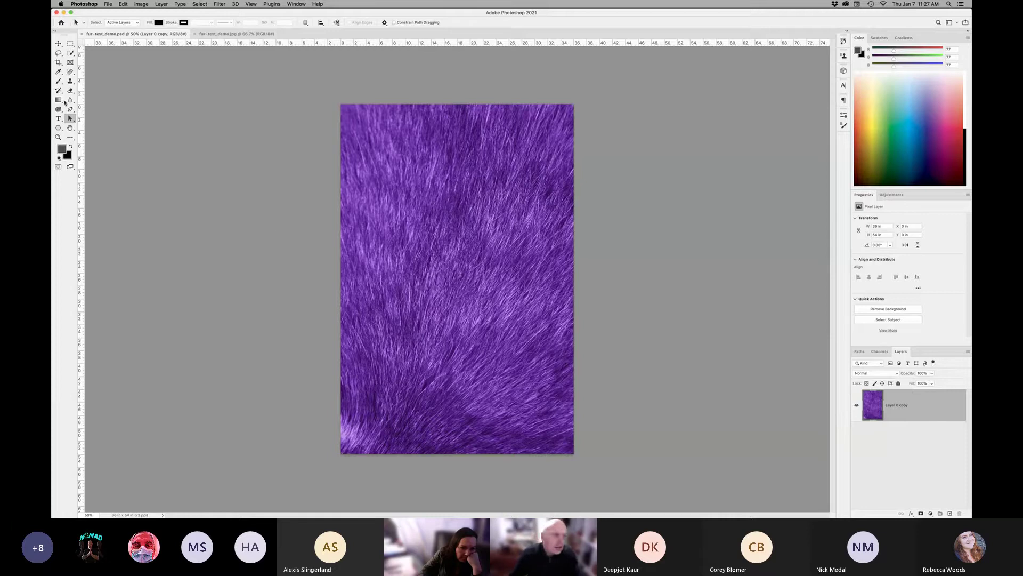
click(60, 117)
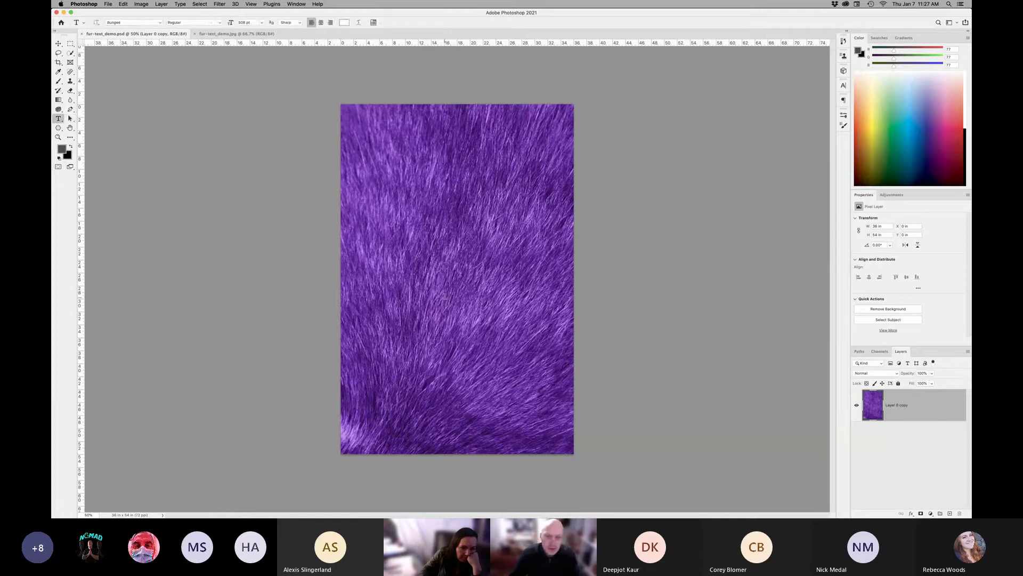
click(445, 296)
text(F)
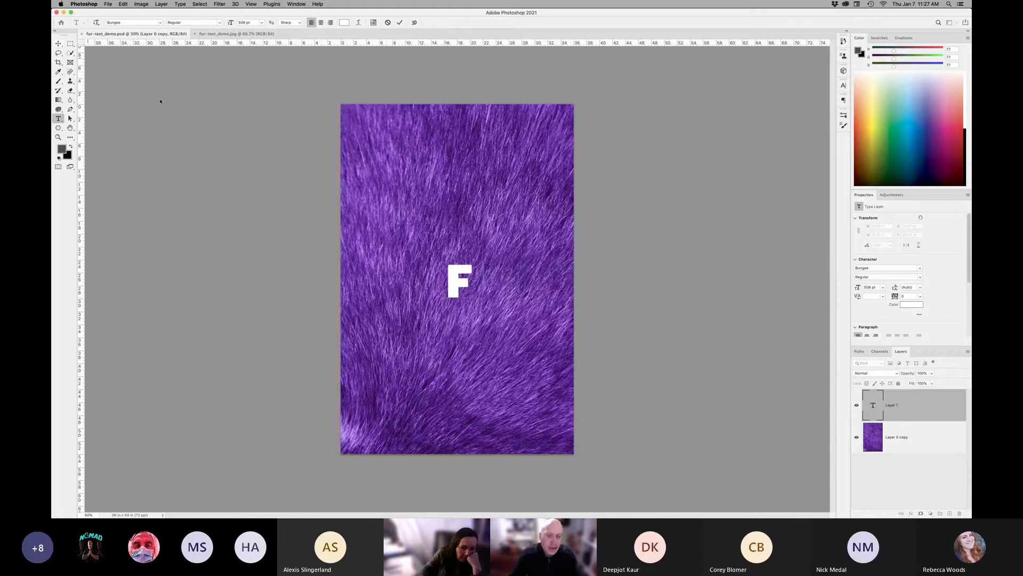
key(super+t)
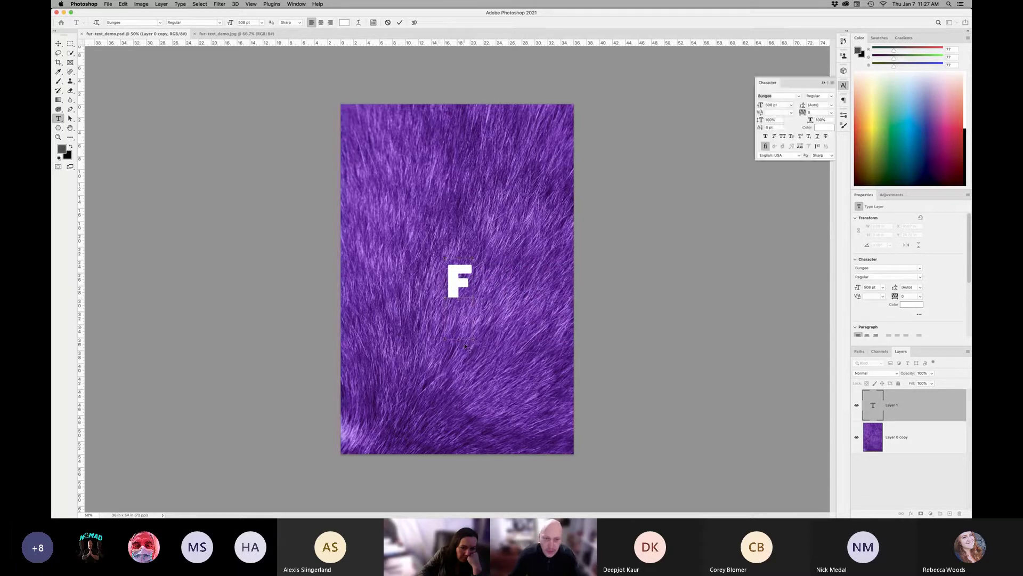
click(821, 82)
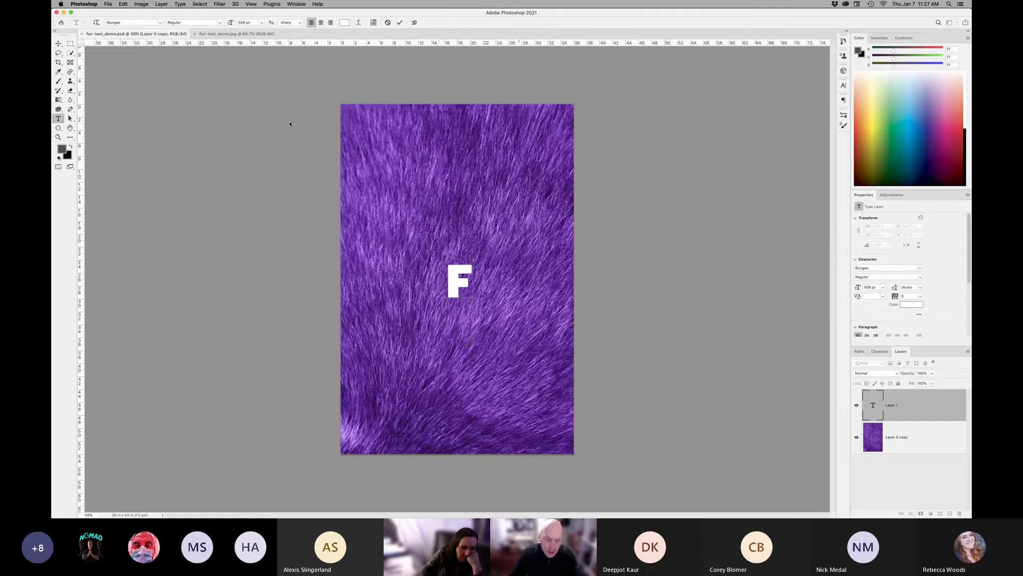
click(59, 43)
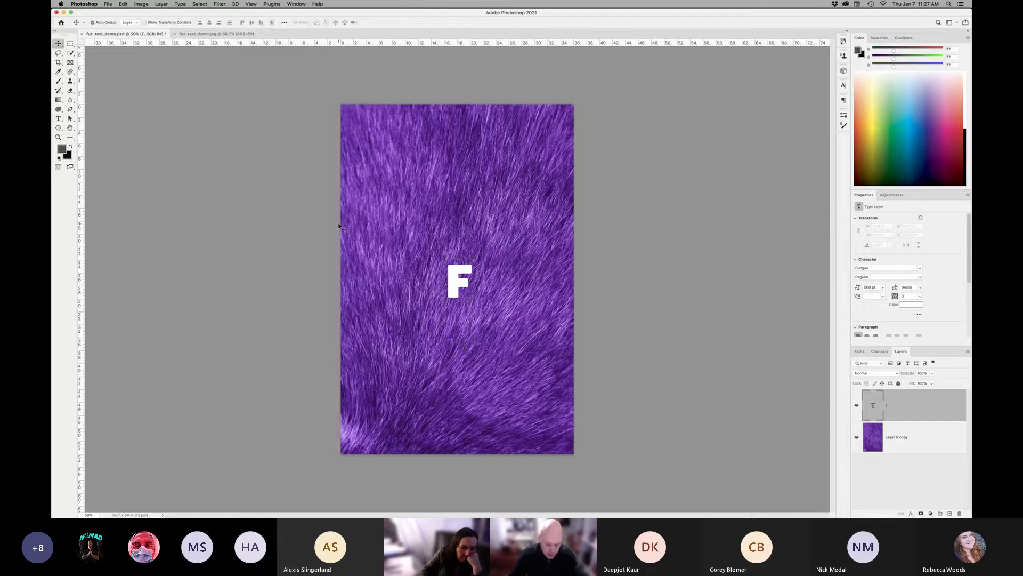
- Scale the F up to about 594% and move it toward the canvas centre
key(super+t)
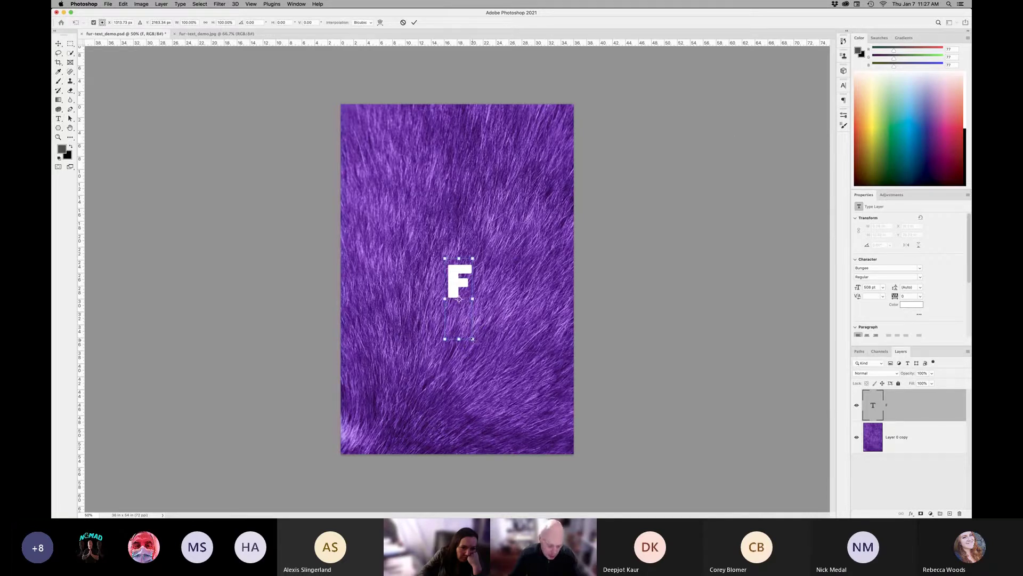
drag(472, 339, 556, 435)
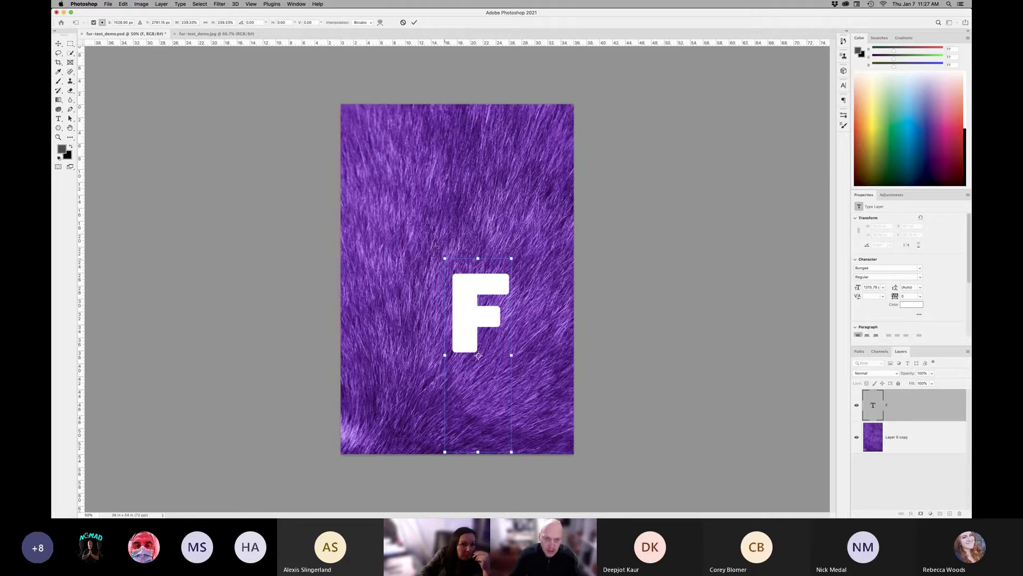
drag(445, 257, 338, 65)
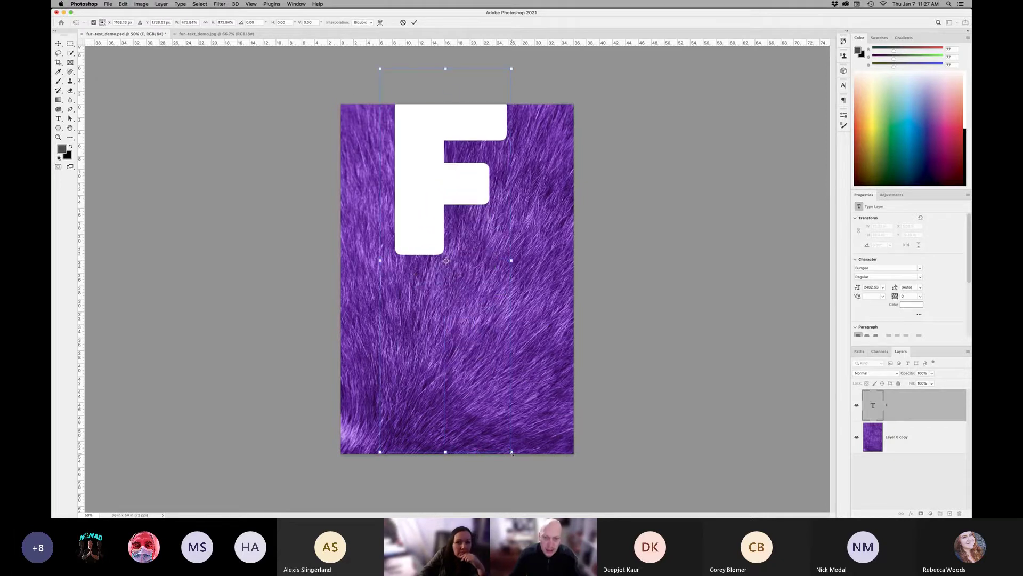
drag(512, 452, 692, 511)
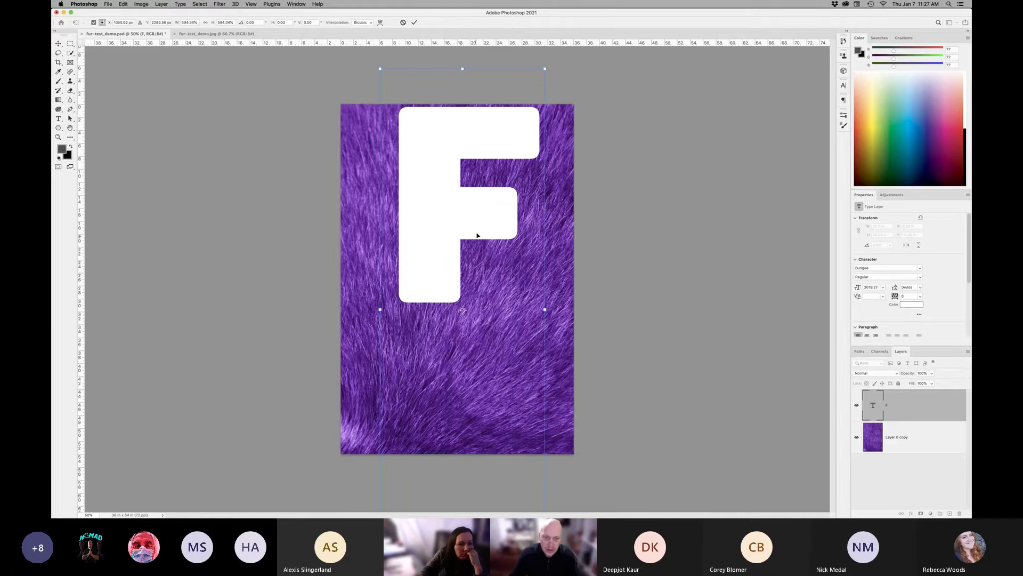
drag(486, 216, 487, 293)
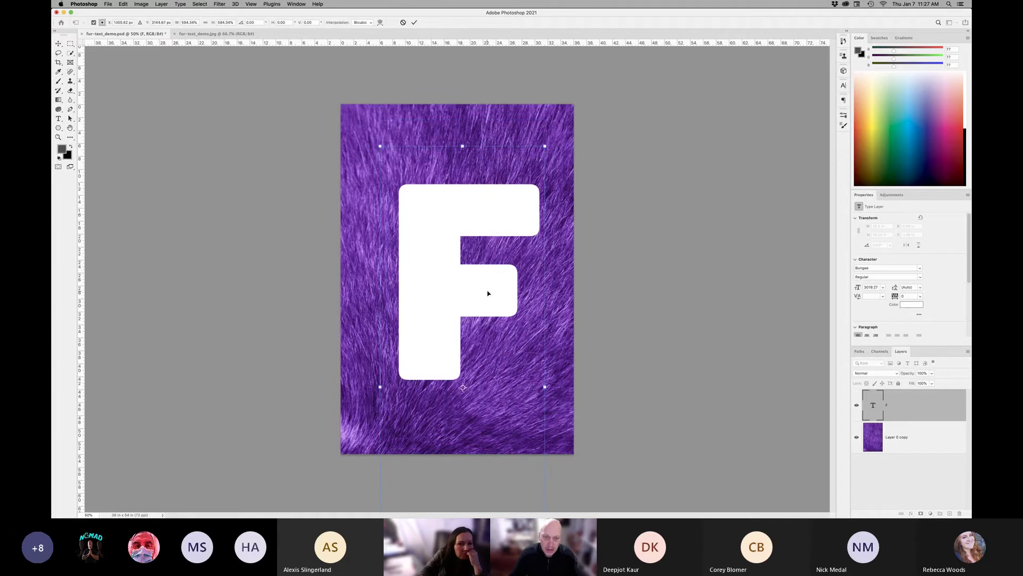
key(Return)
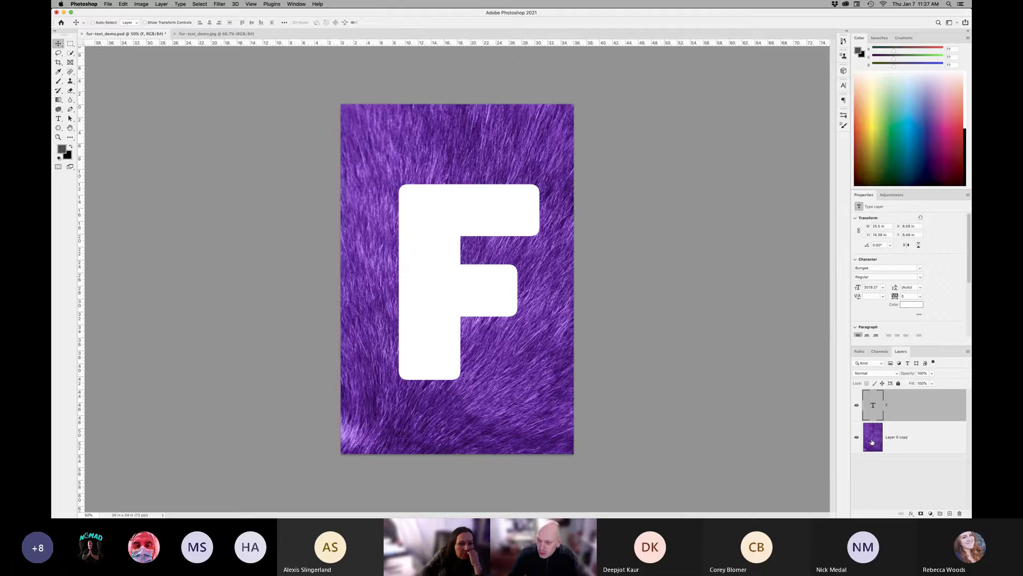
- Move Layer 0 copy above the F text layer, duplicate it, and hide the duplicate
click(877, 438)
drag(870, 438, 883, 395)
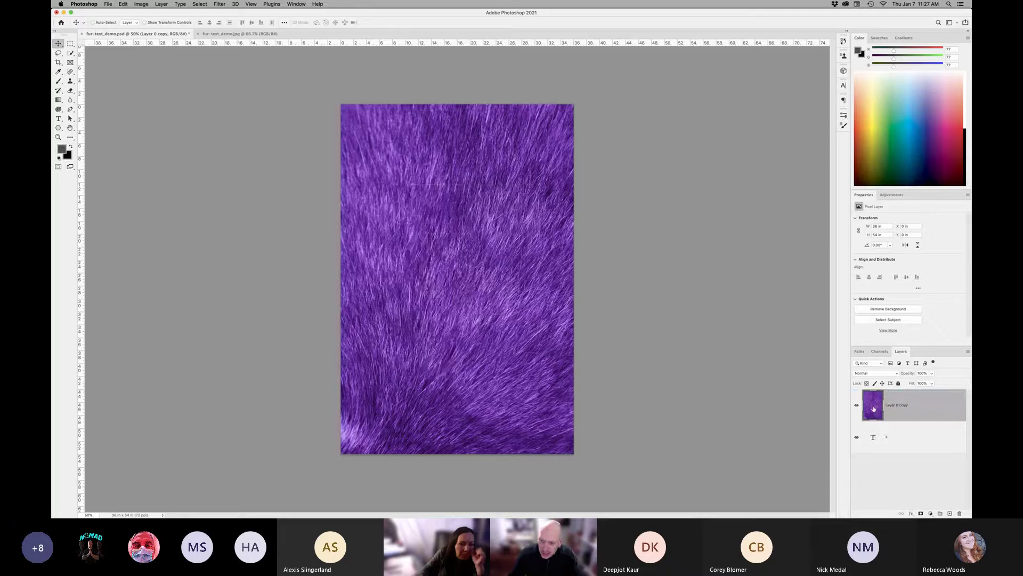
drag(874, 408, 949, 513)
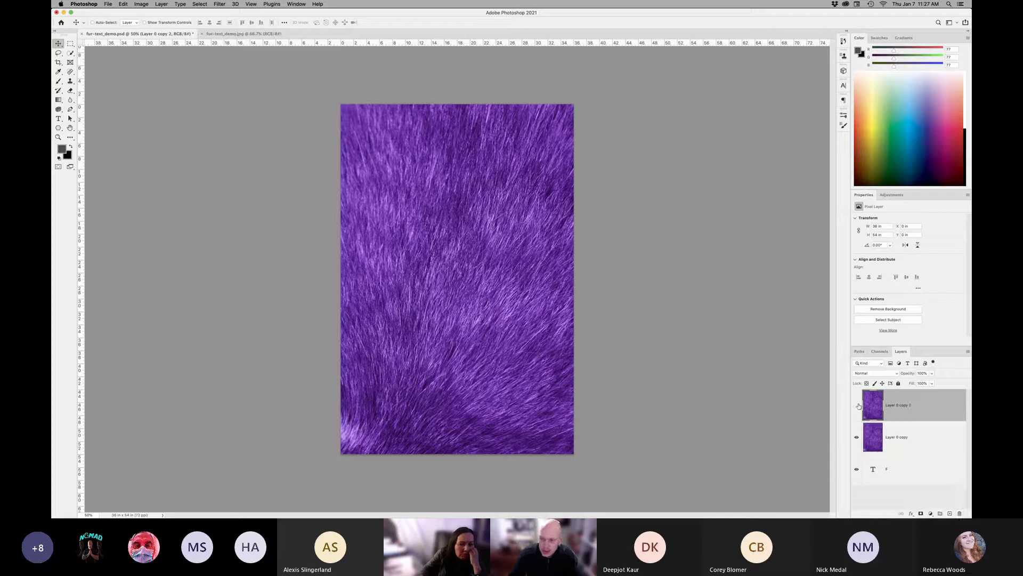
click(857, 406)
- Clip Layer 0 copy to the F text layer with Create Clipping Mask
click(875, 443)
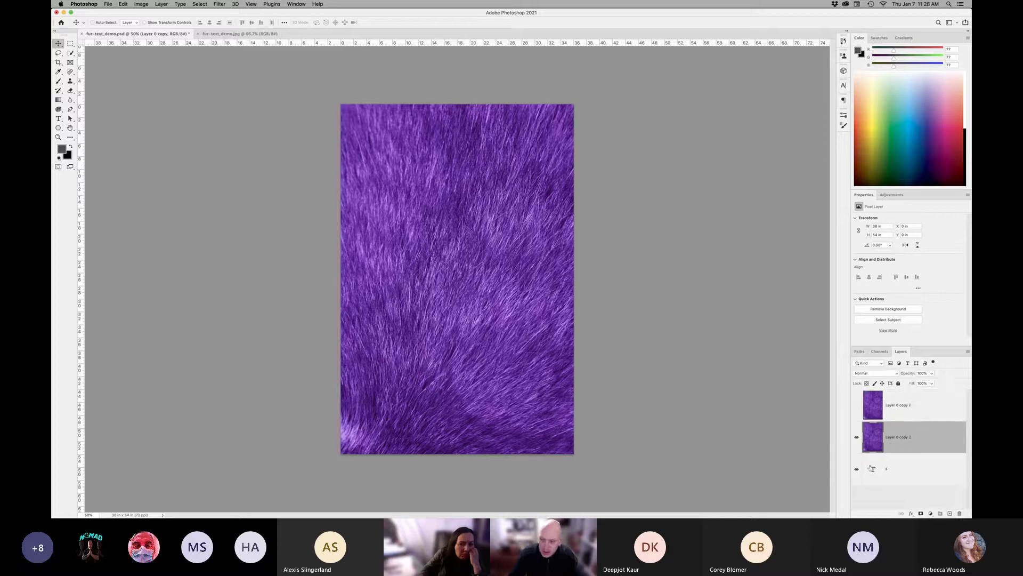
right_click(921, 439)
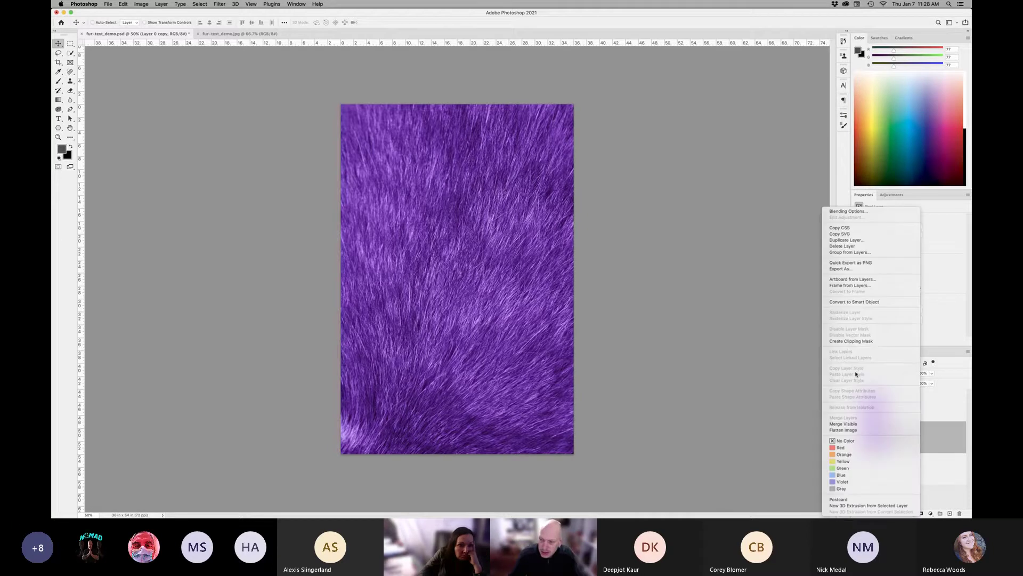
click(852, 341)
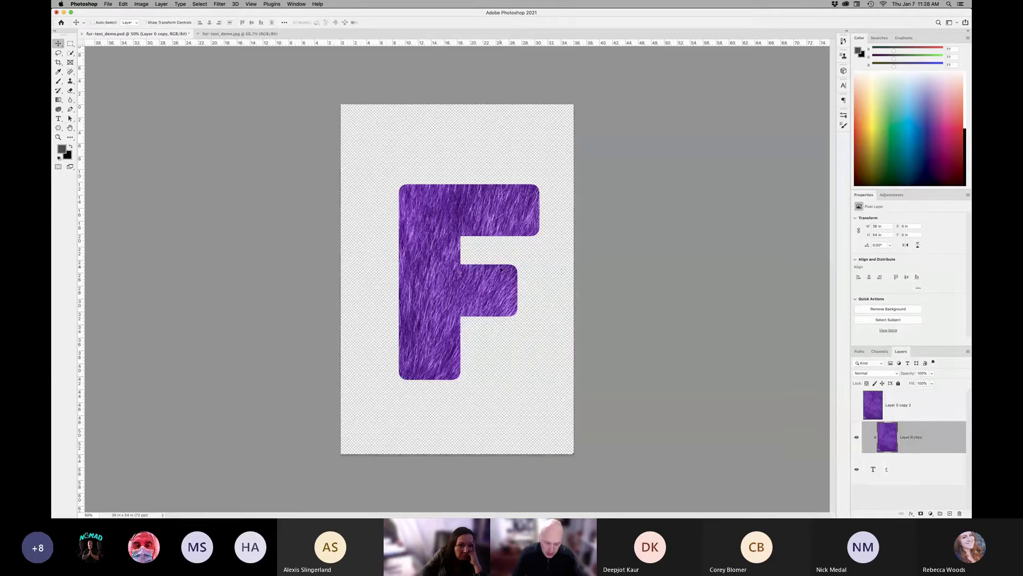
key(super+equal)
key(super+equal)
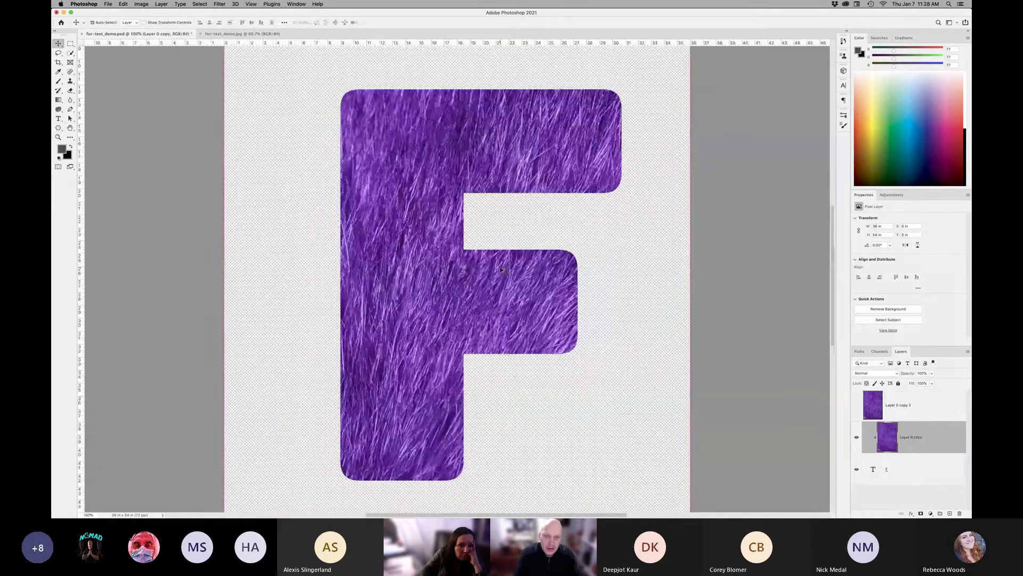
key(super+minus)
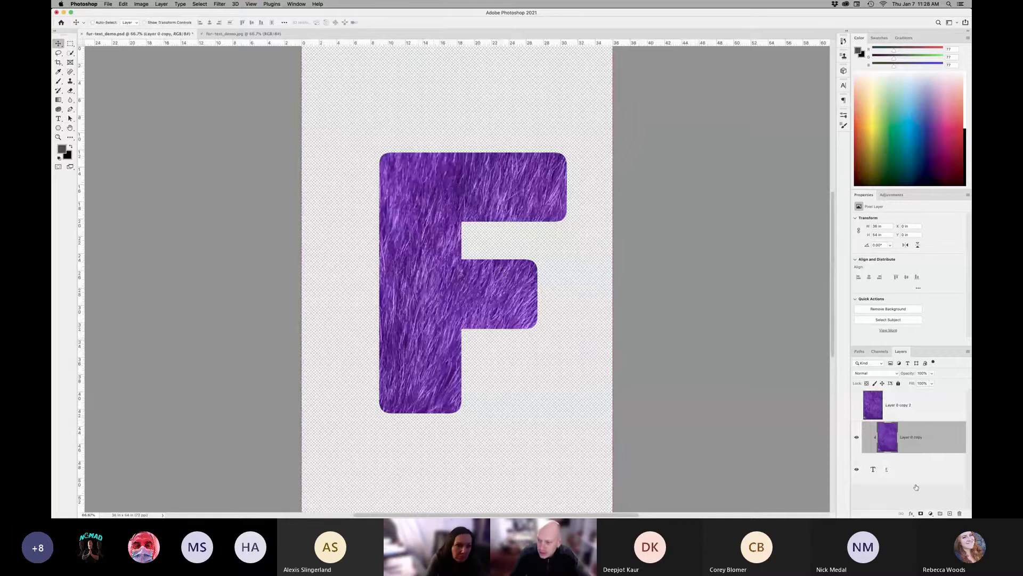
- Add a black Solid Color fill layer, Color Fill 1
click(930, 515)
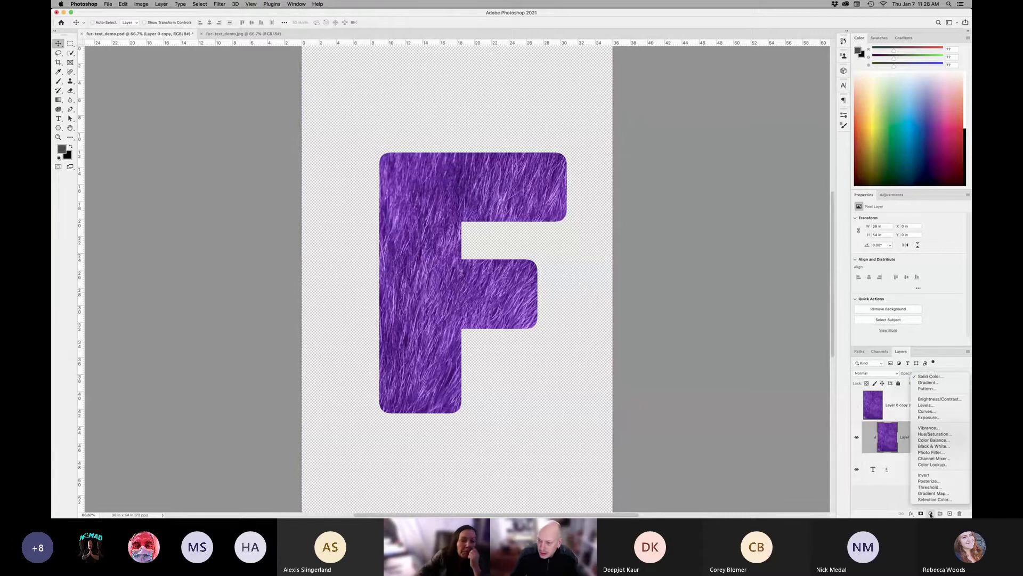
click(928, 376)
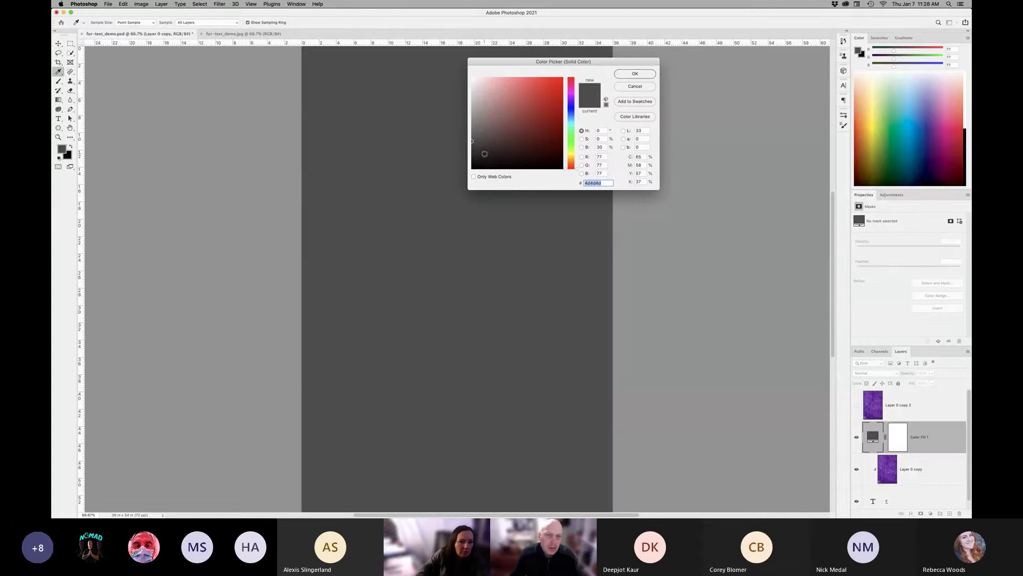
drag(484, 153, 470, 169)
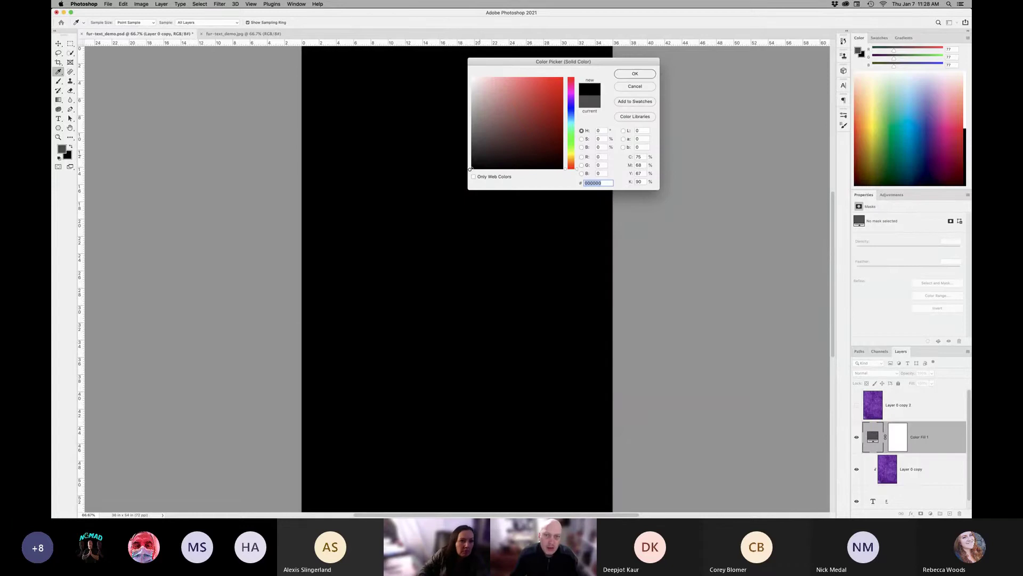
click(635, 74)
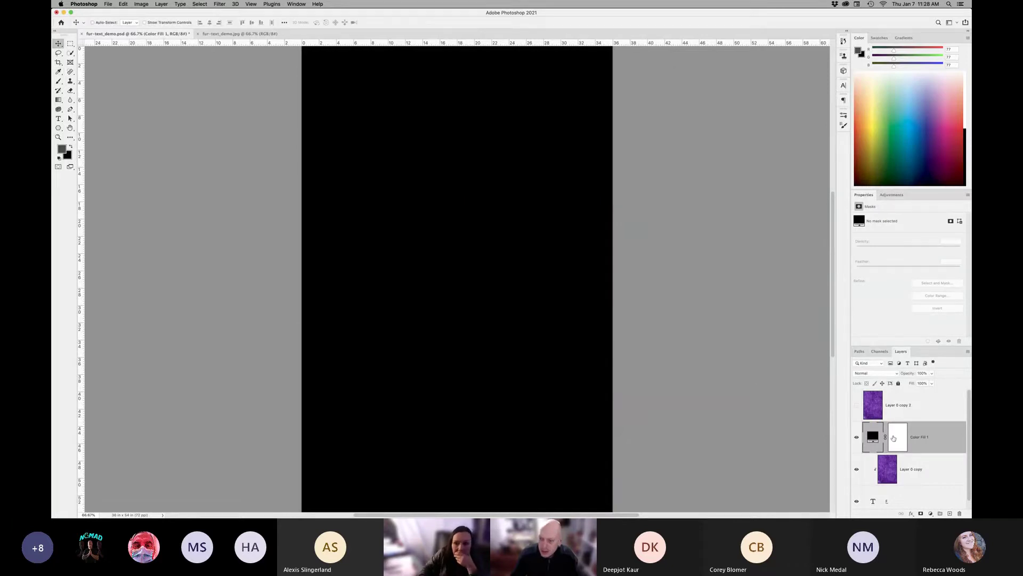
- Send Color Fill 1 below Layer 0 copy and the text layer to the stack bottom
scroll(892, 439, down, 1)
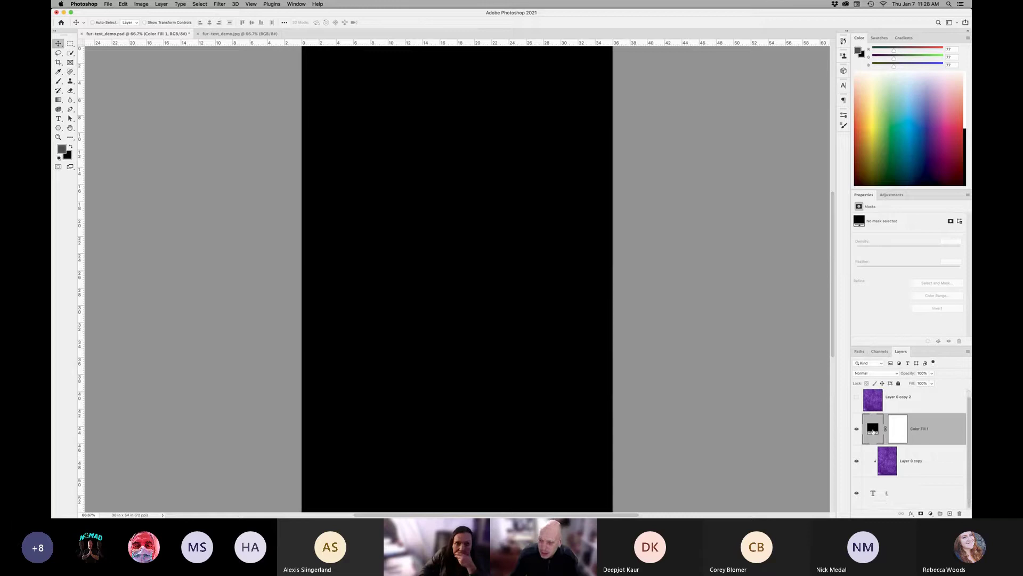
scroll(872, 432, down, 2)
scroll(872, 431, up, 2)
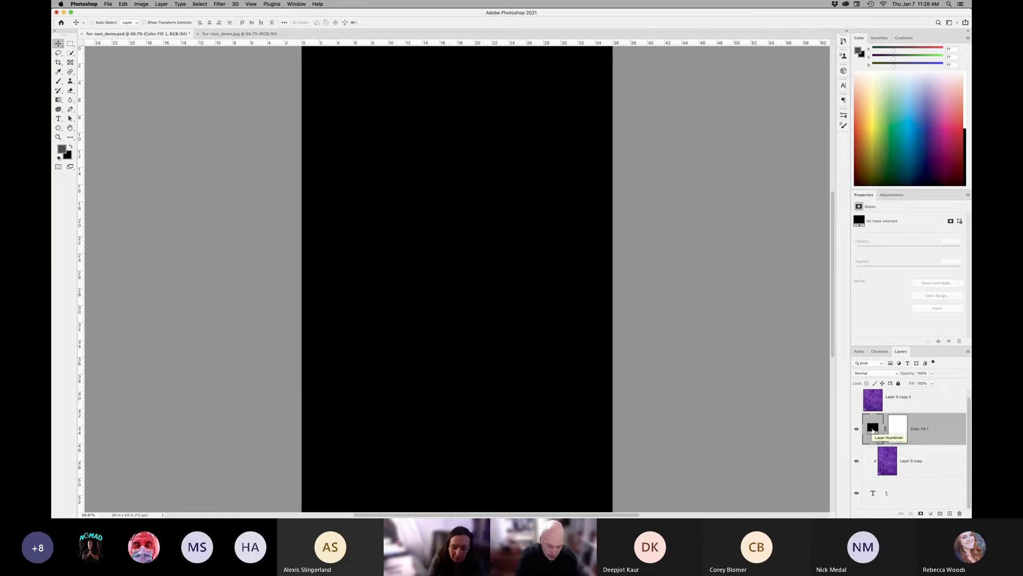
key(super+bracketleft)
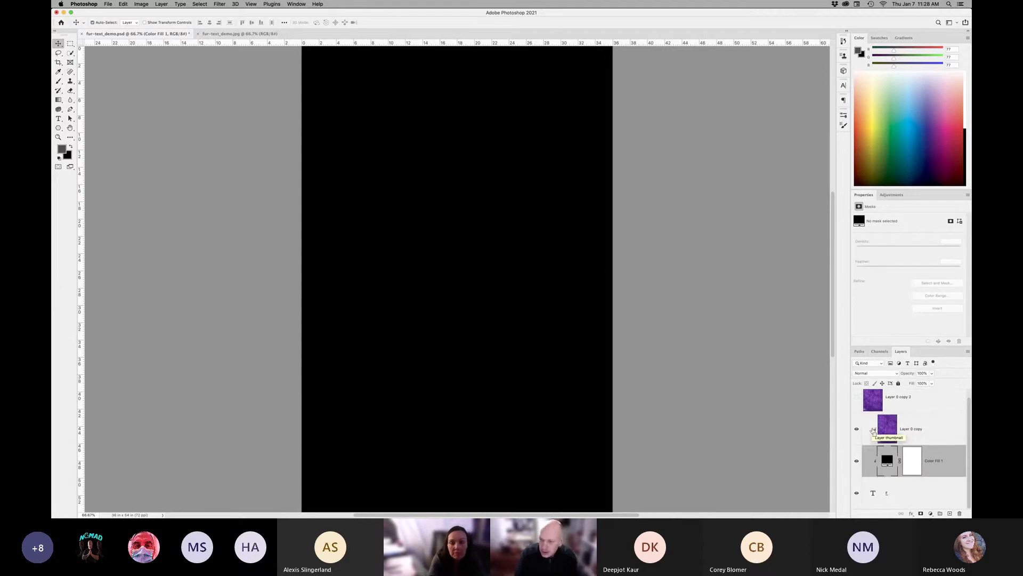
key(super+bracketleft)
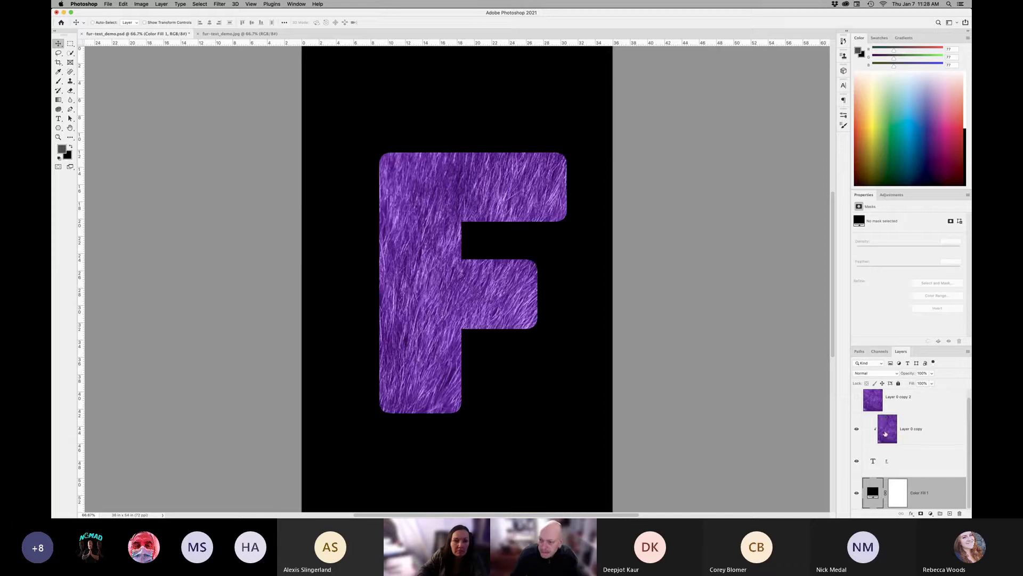
- Select Layer 0 copy 2 and make it visible
click(885, 434)
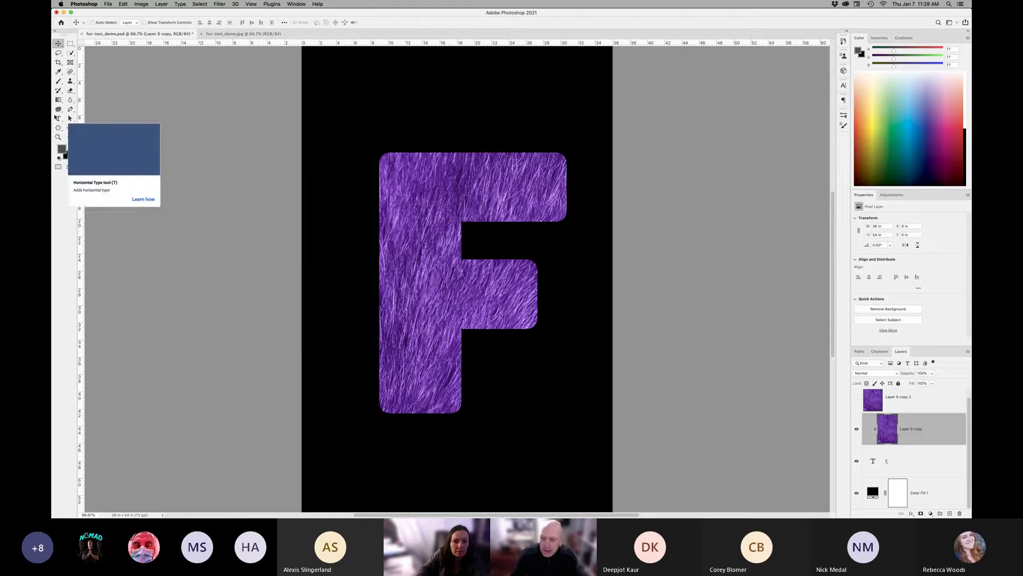
click(871, 403)
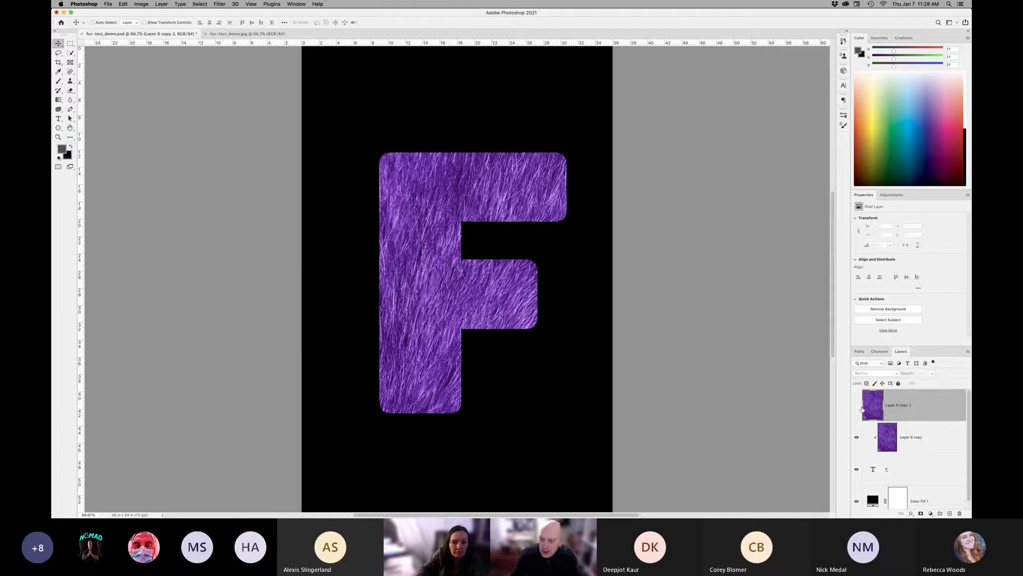
click(856, 407)
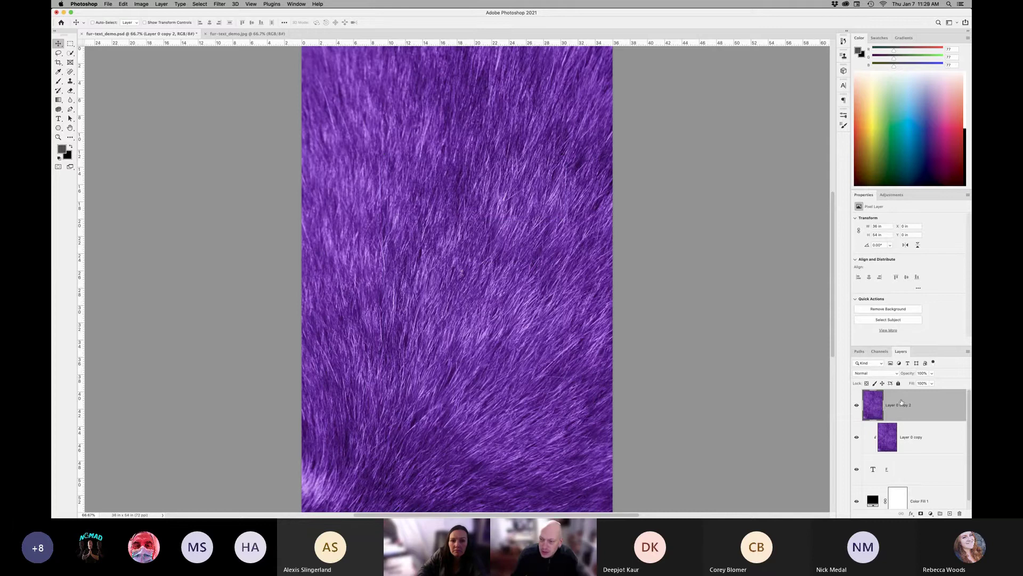
click(857, 406)
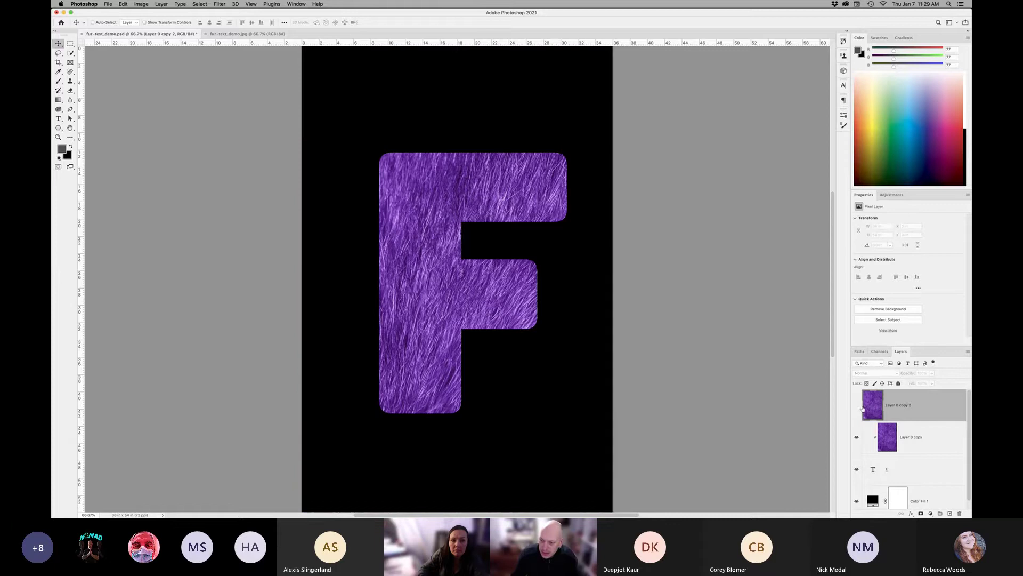
click(861, 408)
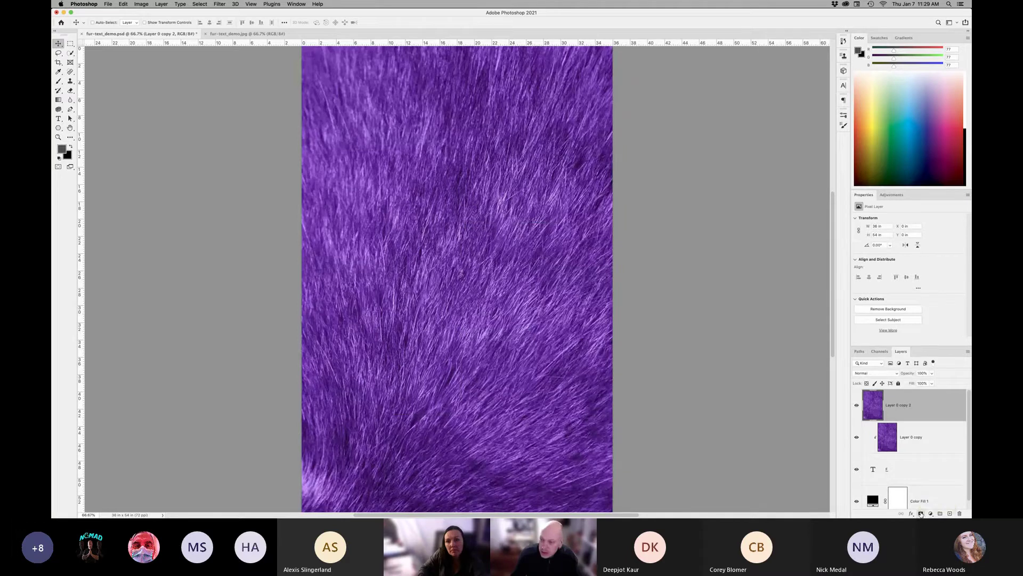
- Add a black hide-all layer mask to Layer 0 copy 2 and pick the Brush tool
alt+click(921, 513)
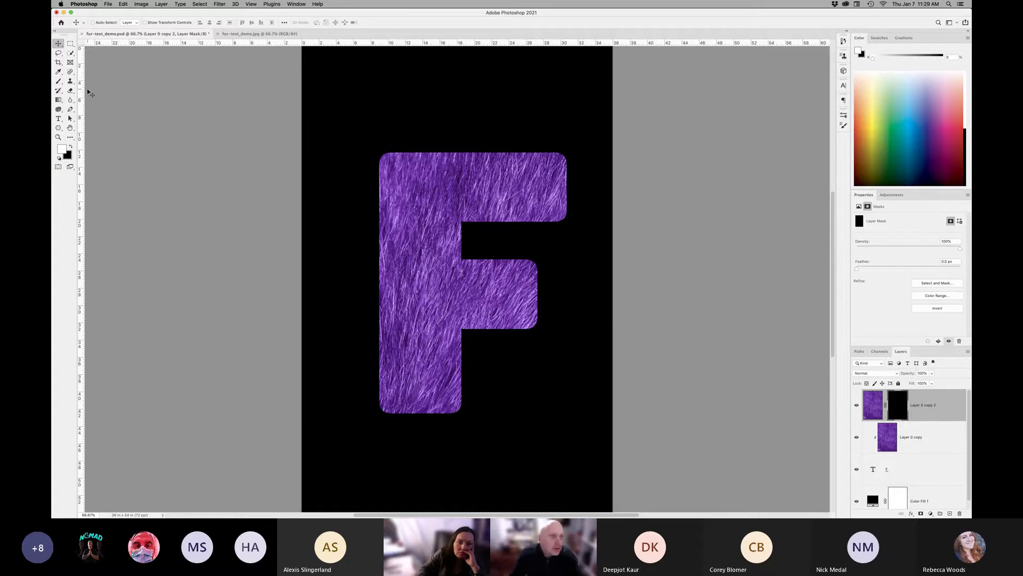
click(58, 82)
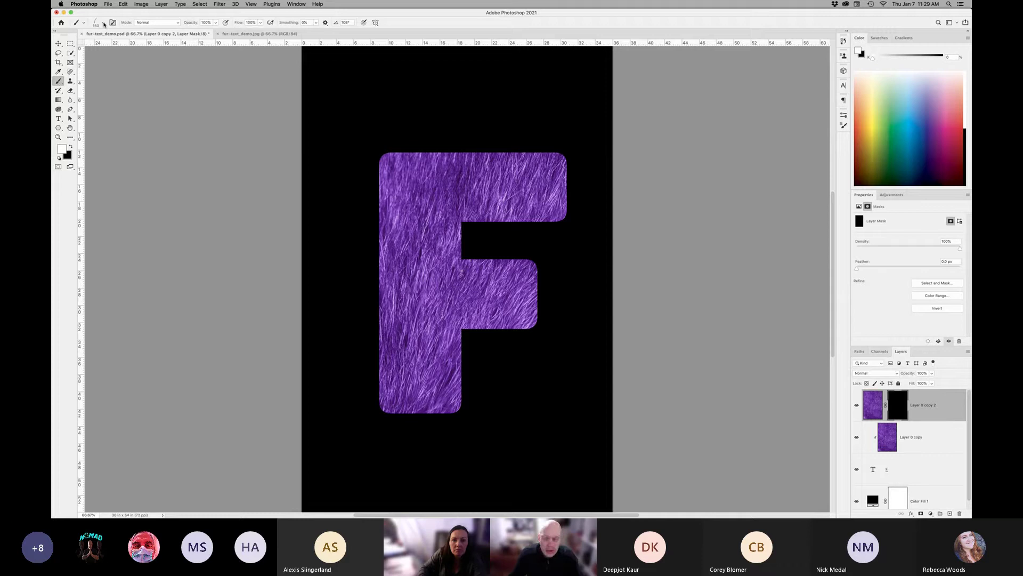
click(104, 24)
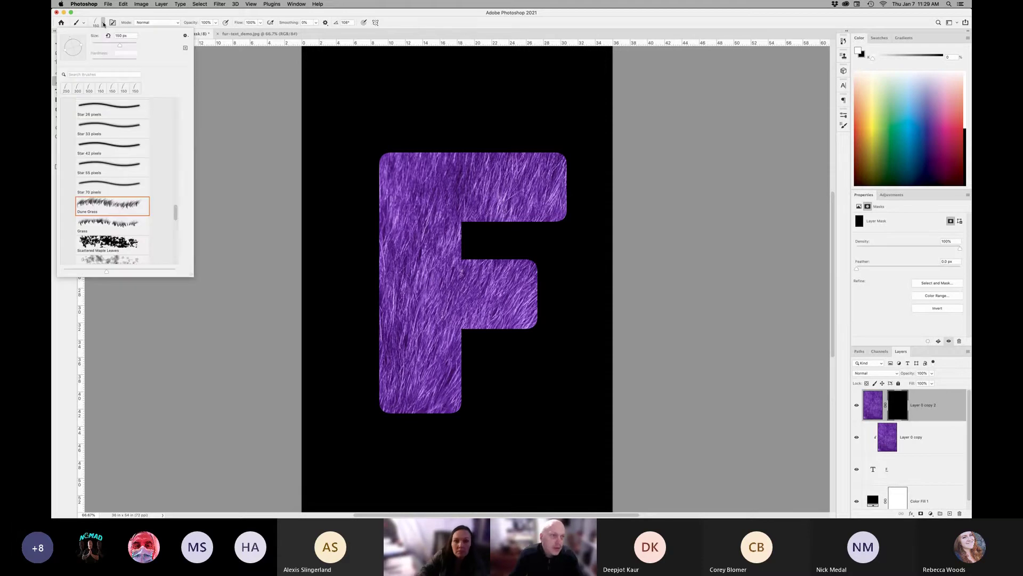
click(104, 24)
click(84, 23)
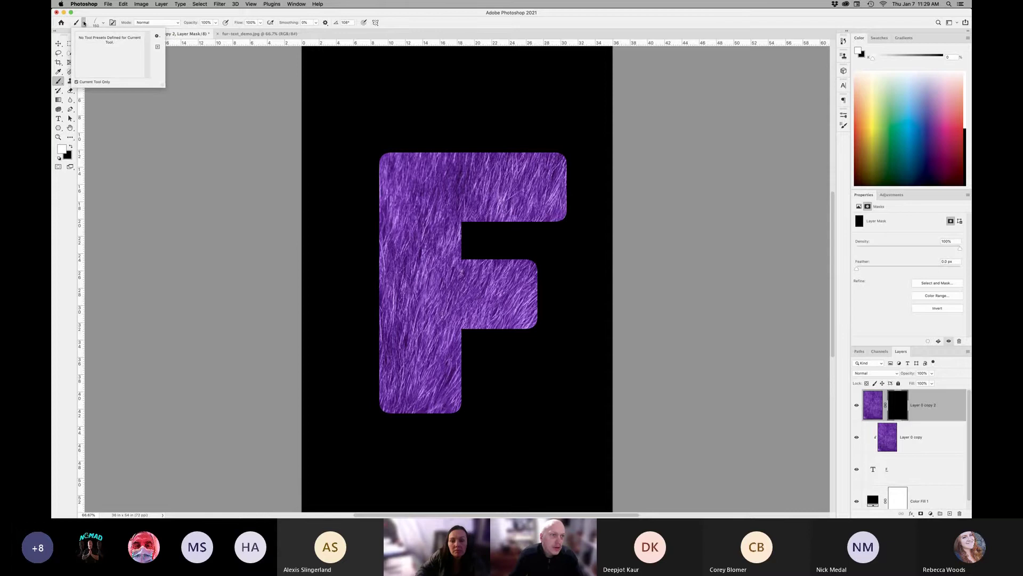
- Load the Legacy Brushes set into the Brush Preset picker
click(88, 24)
click(97, 24)
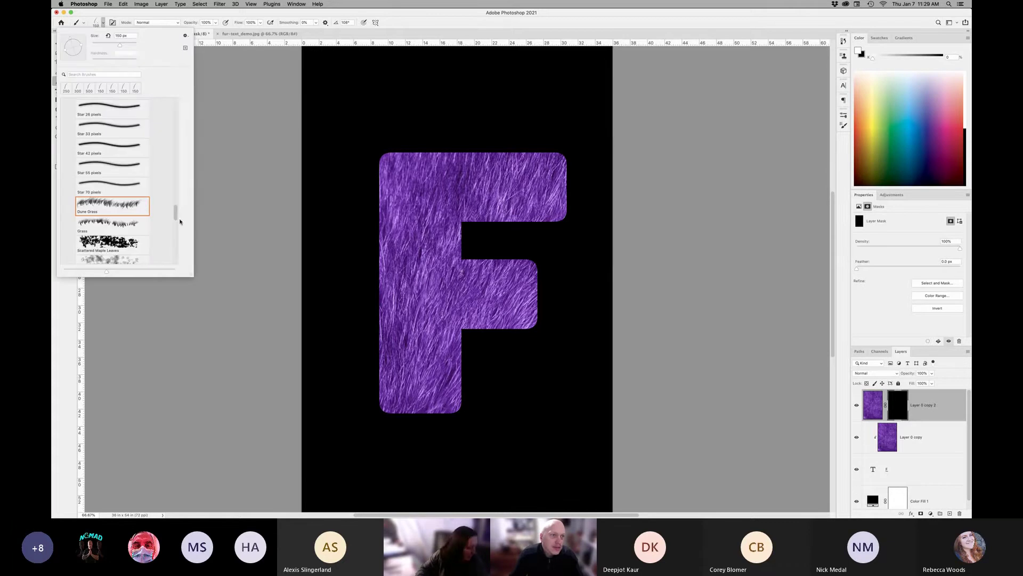
drag(176, 209, 174, 101)
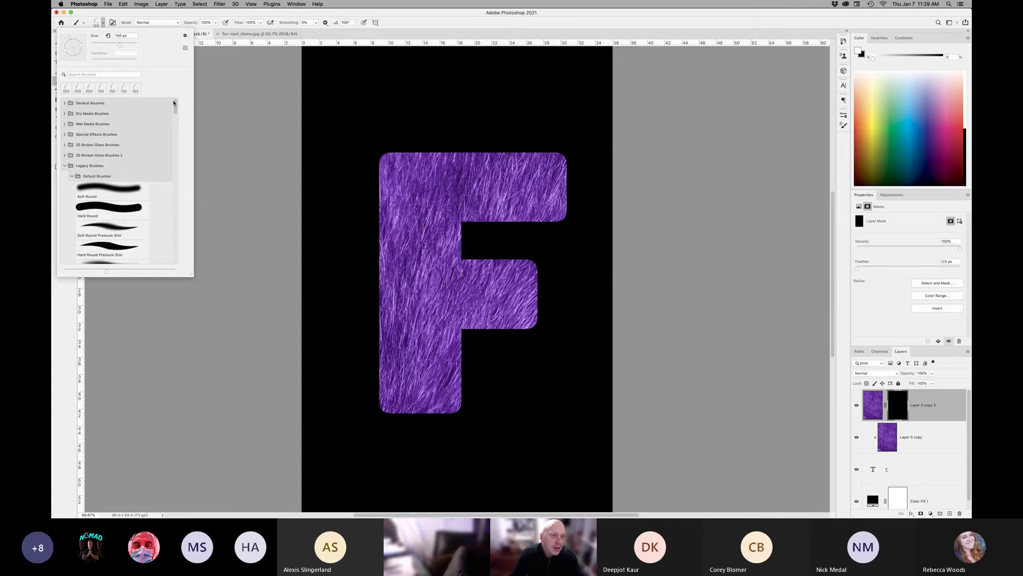
click(64, 167)
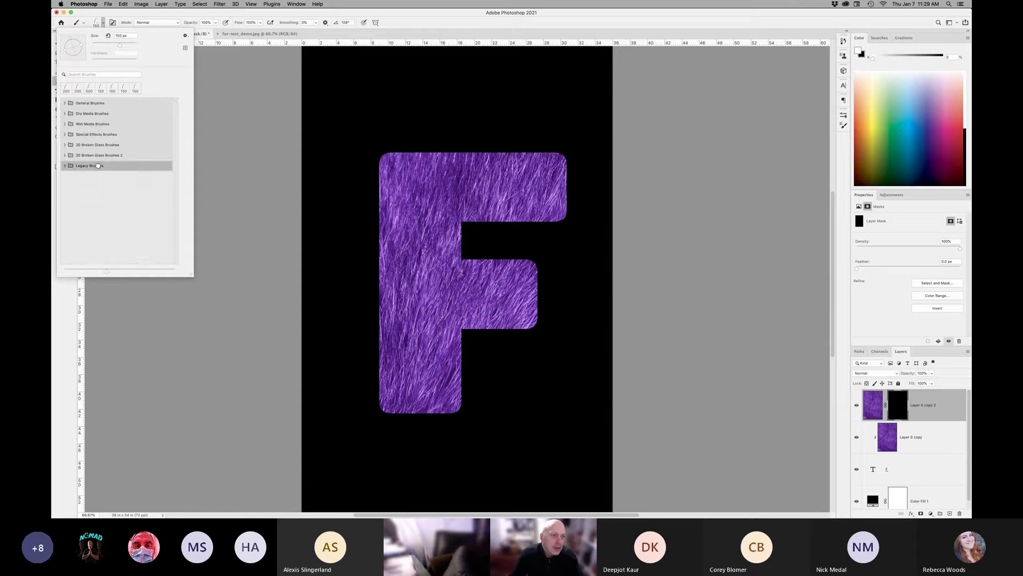
click(186, 38)
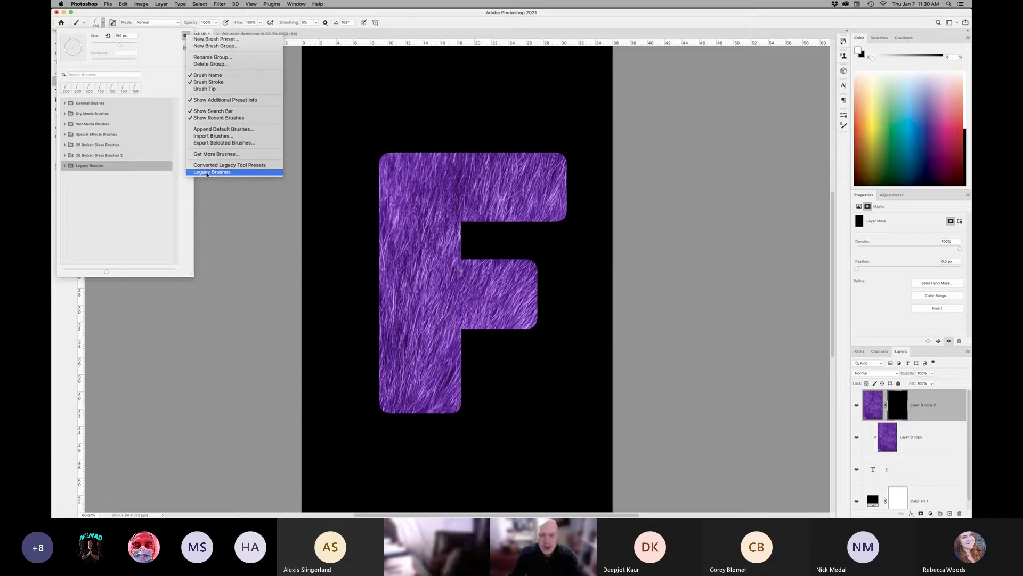
click(133, 196)
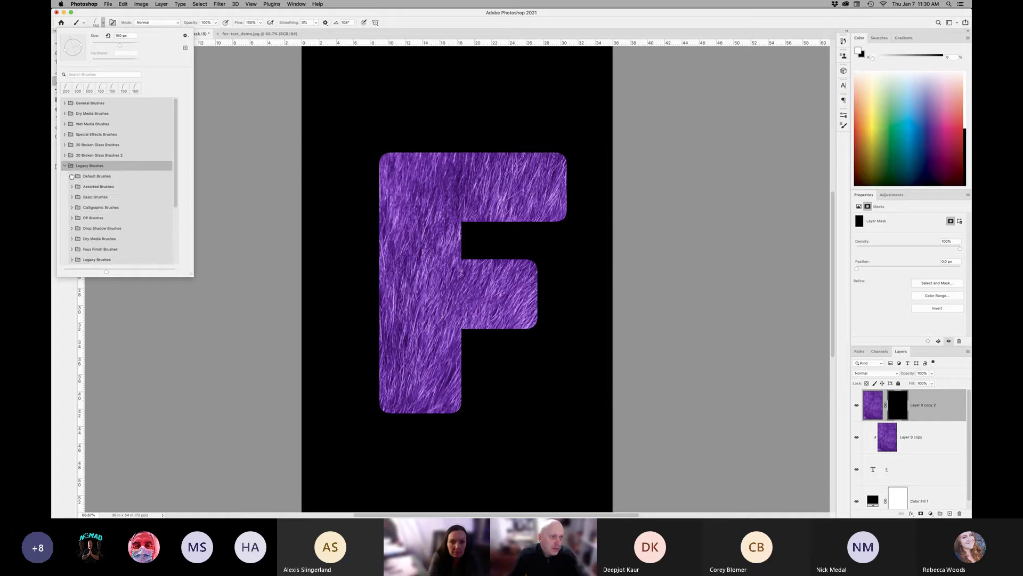
- Choose the Dune Grass brush from Default Brushes and close the picker
click(95, 177)
mouse_move(175, 113)
mouse_down()
mouse_move(165, 242)
mouse_move(173, 216)
mouse_up()
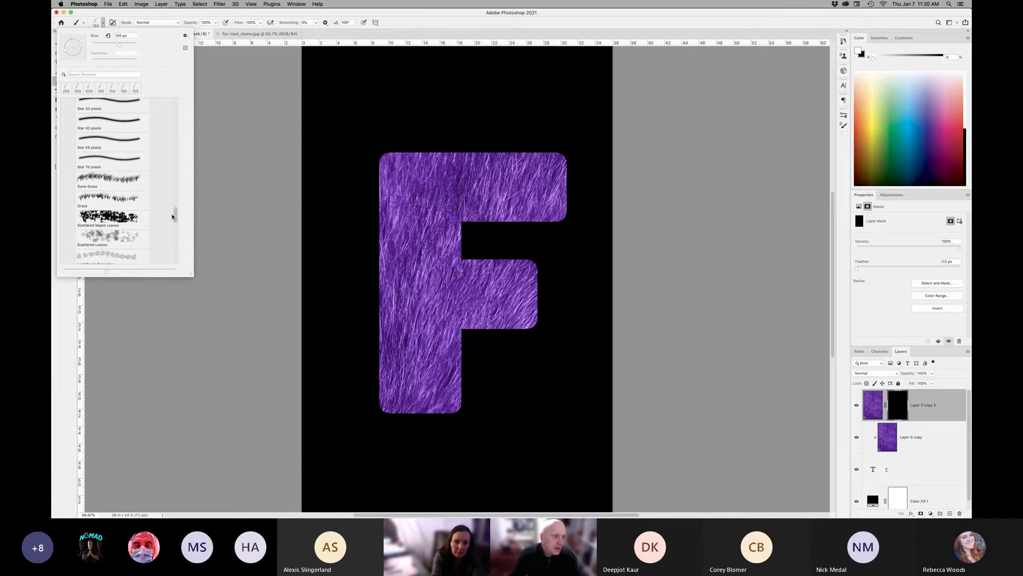
click(107, 185)
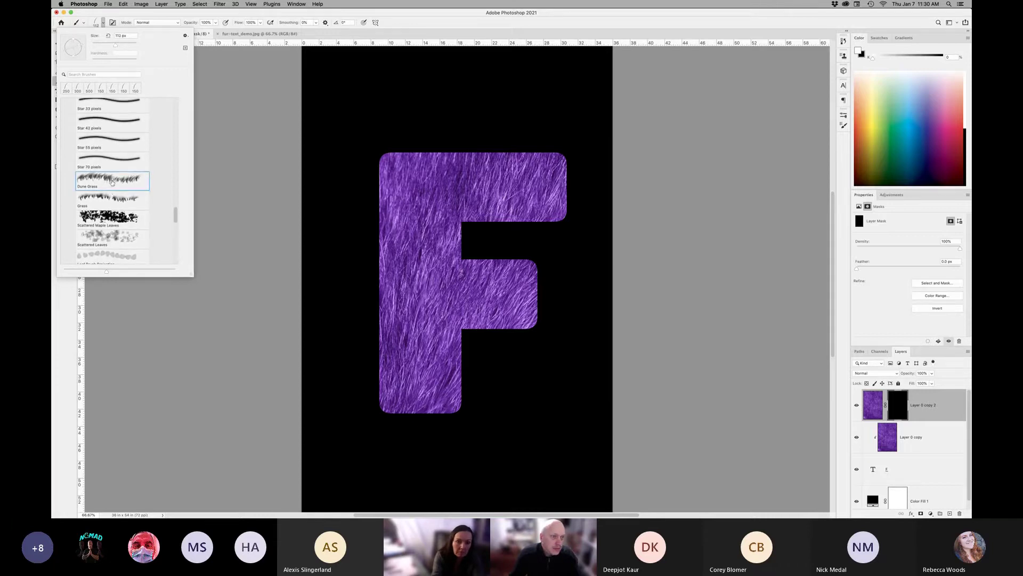
click(232, 182)
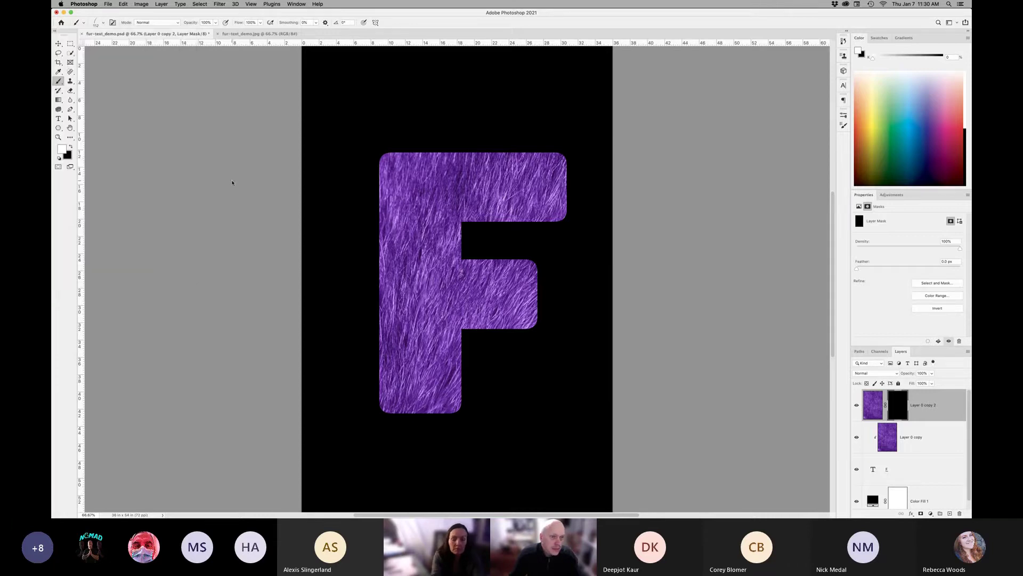
- Add a new empty Layer 1 and set the foreground colour to red
click(60, 149)
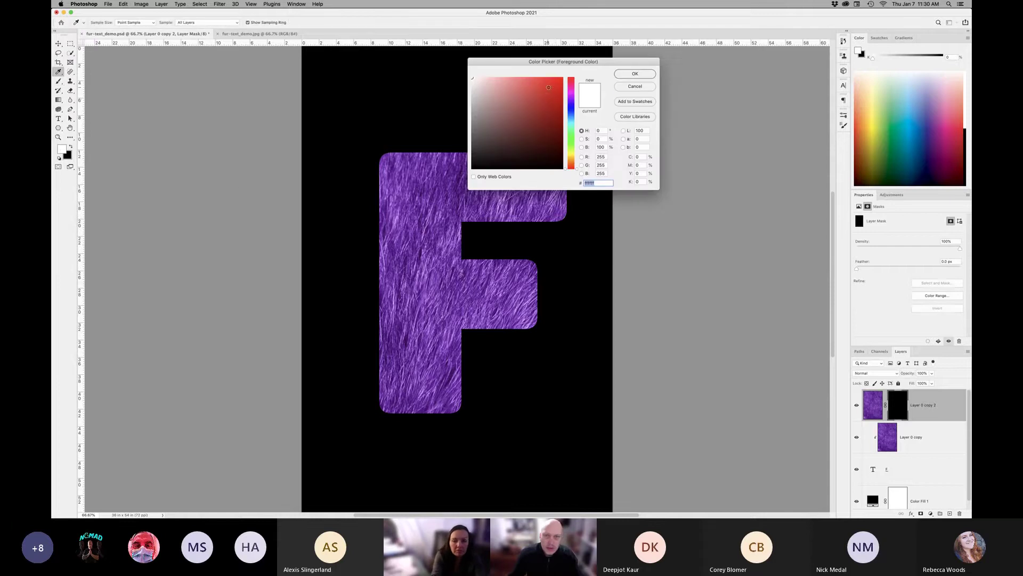
click(562, 78)
click(616, 74)
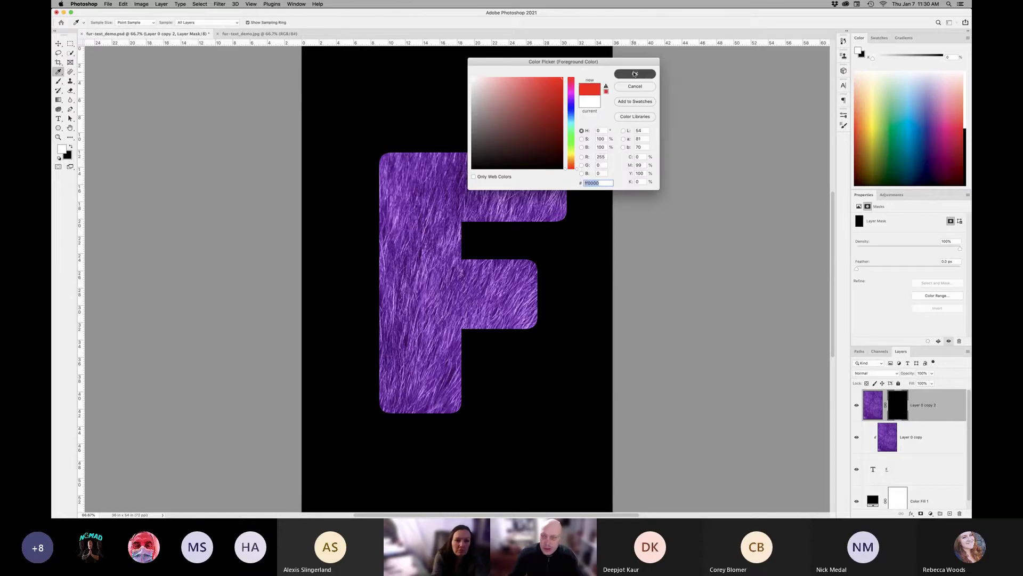
click(949, 514)
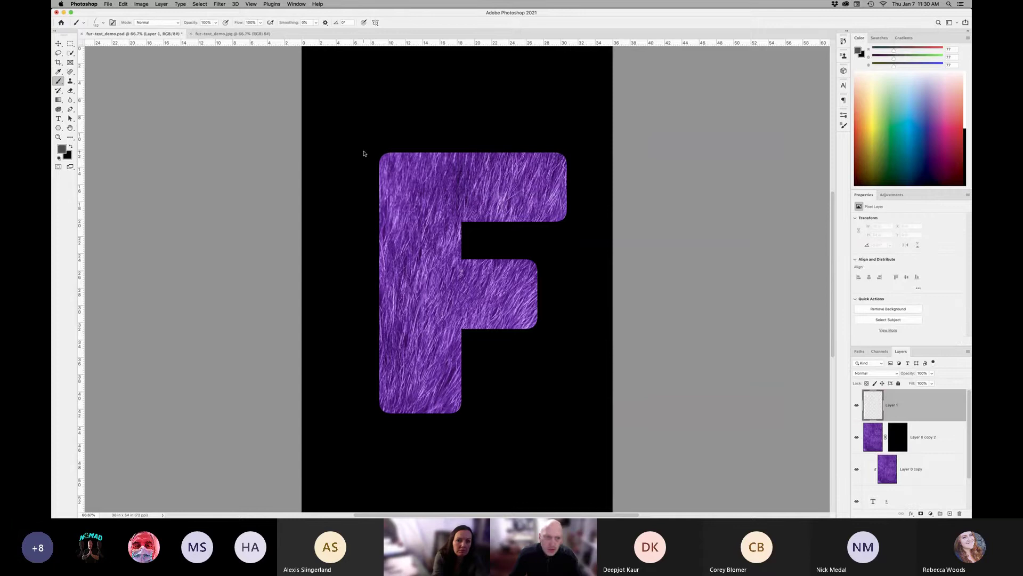
click(62, 151)
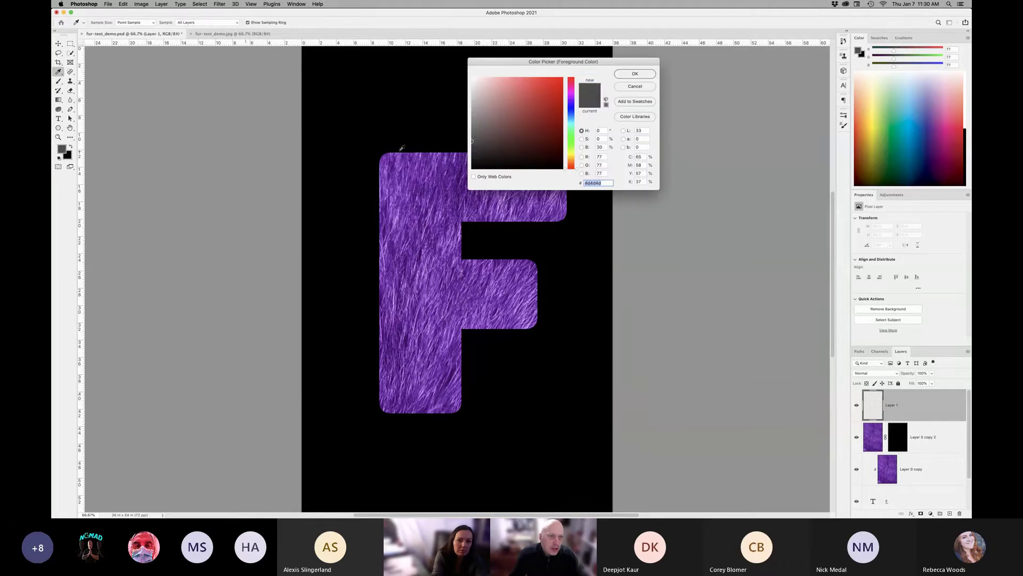
click(566, 66)
click(632, 74)
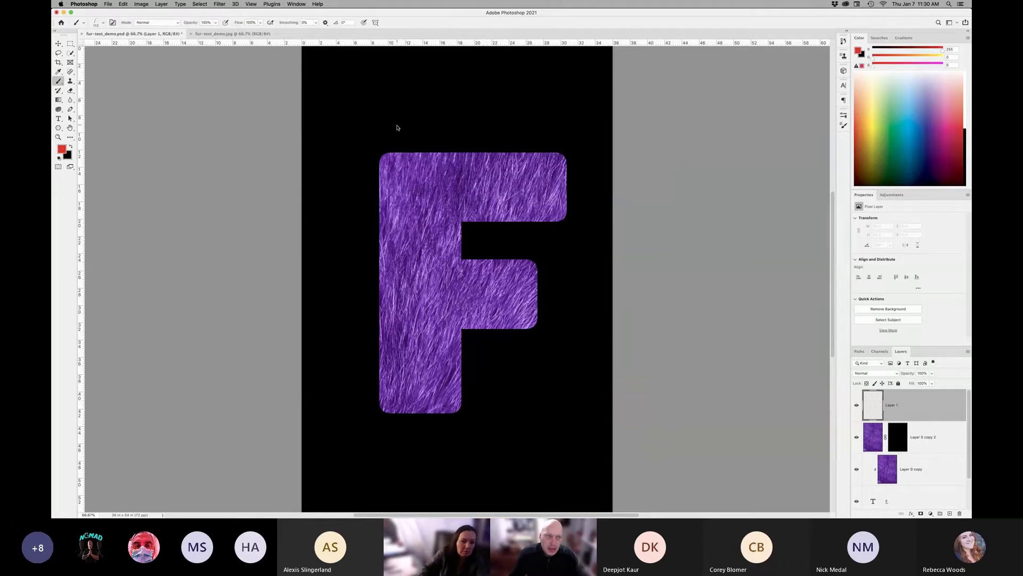
- Paint red Dune Grass strokes across the F's top, enlarging the brush to 600 px
mouse_move(381, 126)
mouse_down()
mouse_move(485, 116)
mouse_move(420, 119)
mouse_move(471, 124)
mouse_up()
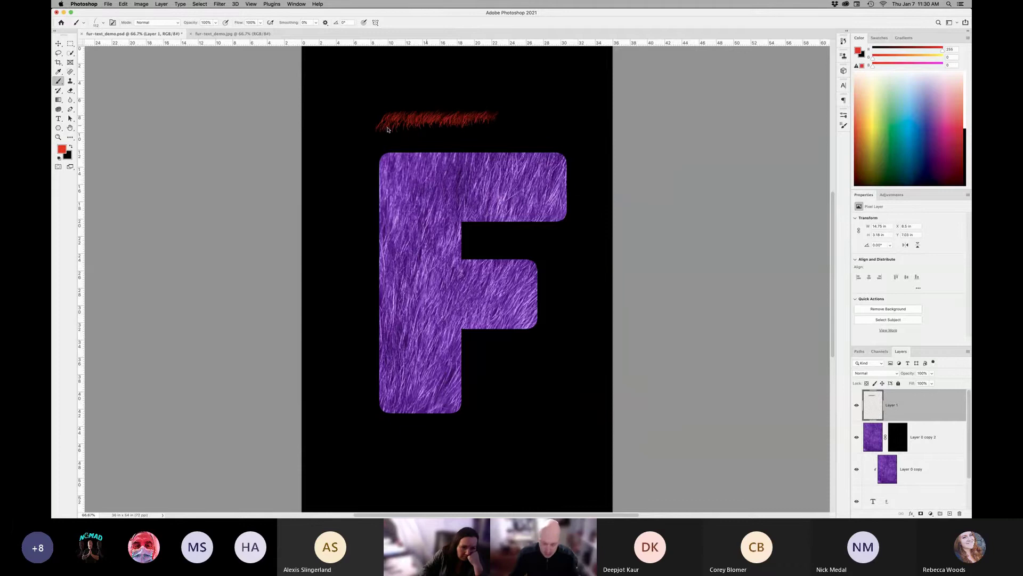
key(bracketright)
key(bracketright)
key(bracketright)
key(bracketright)
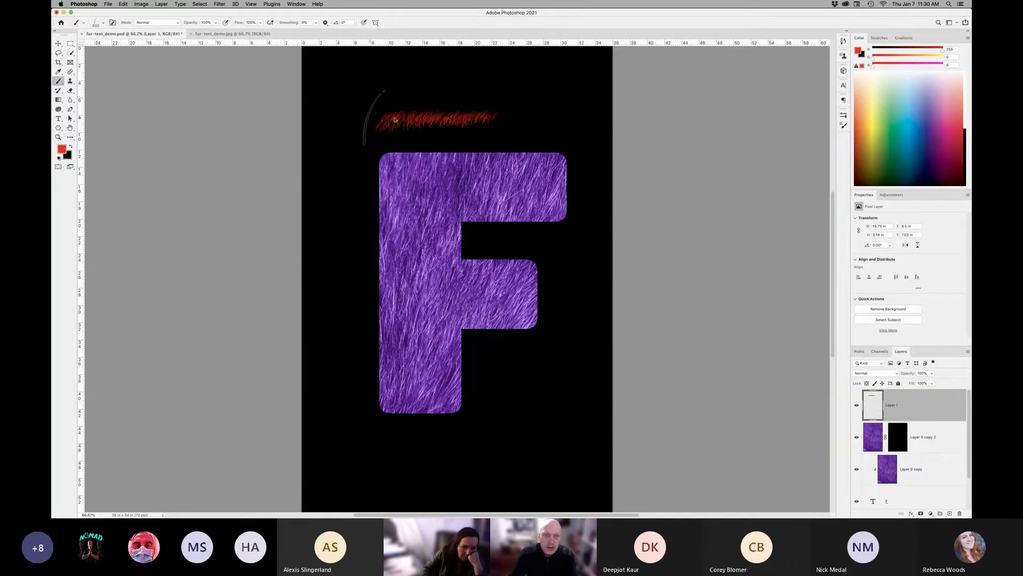
mouse_move(373, 119)
mouse_down()
mouse_move(541, 120)
mouse_move(404, 126)
mouse_move(528, 153)
mouse_move(406, 171)
mouse_move(509, 218)
mouse_move(385, 230)
mouse_move(473, 260)
mouse_move(375, 220)
mouse_move(418, 181)
mouse_move(485, 158)
mouse_move(483, 113)
mouse_move(474, 140)
mouse_move(506, 224)
mouse_up()
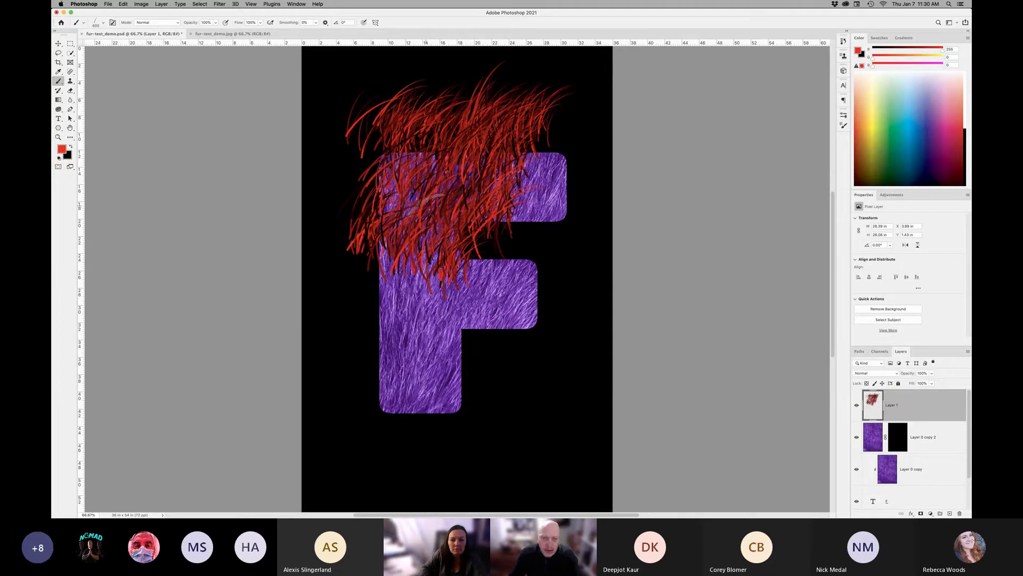
- Turn off Color Dynamics in the Brush Settings panel
click(113, 24)
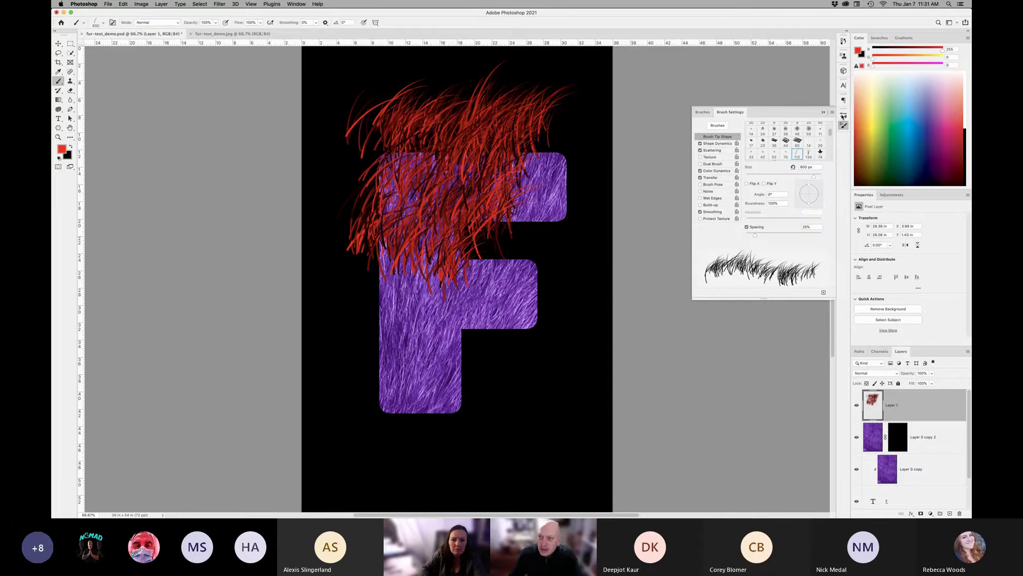
click(843, 116)
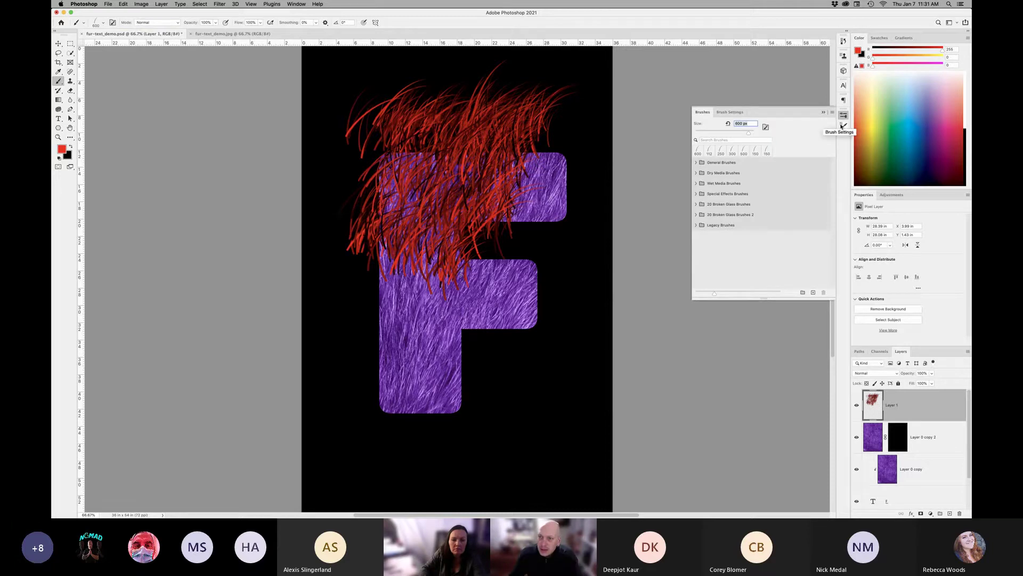
click(845, 126)
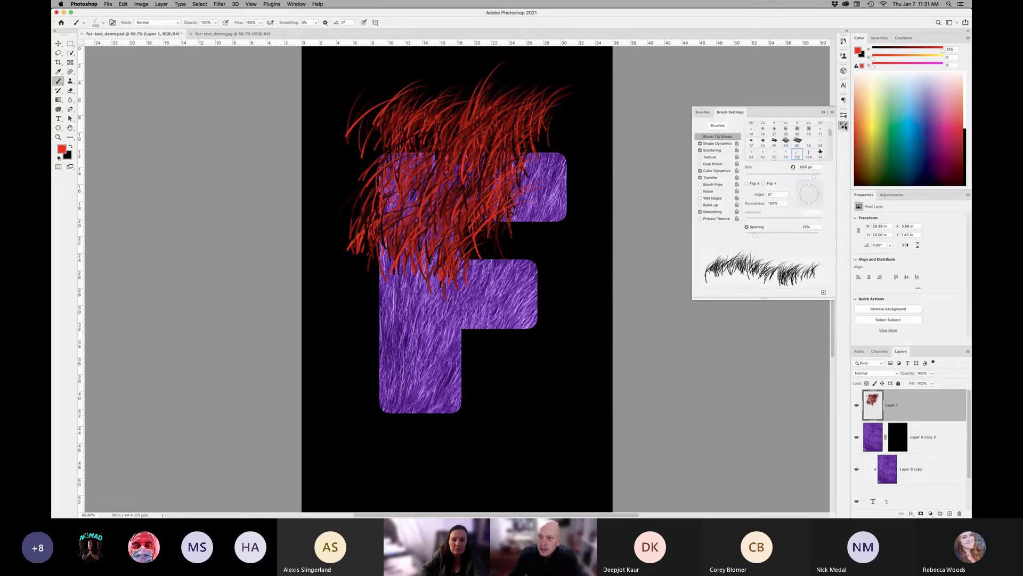
click(716, 171)
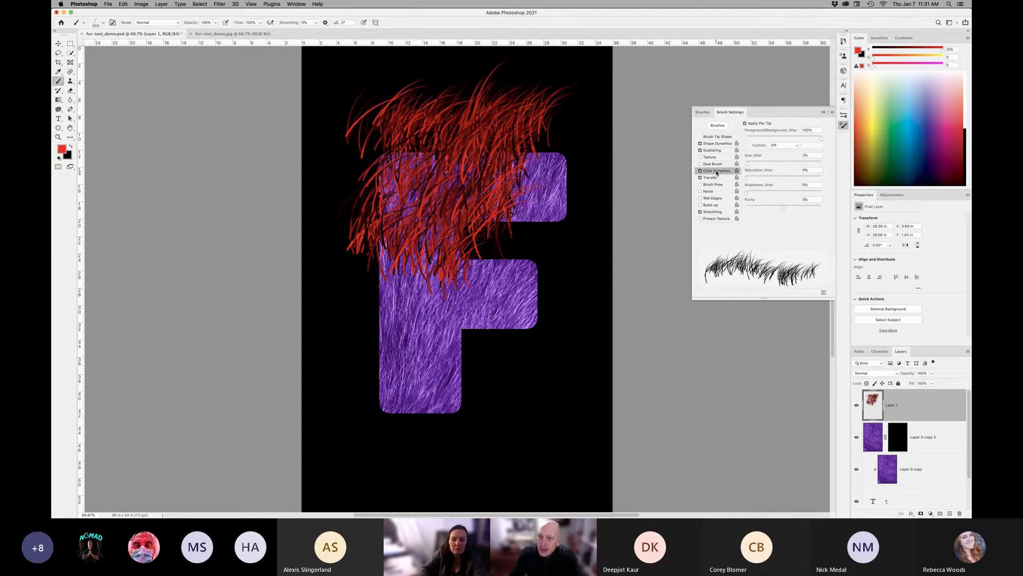
click(700, 171)
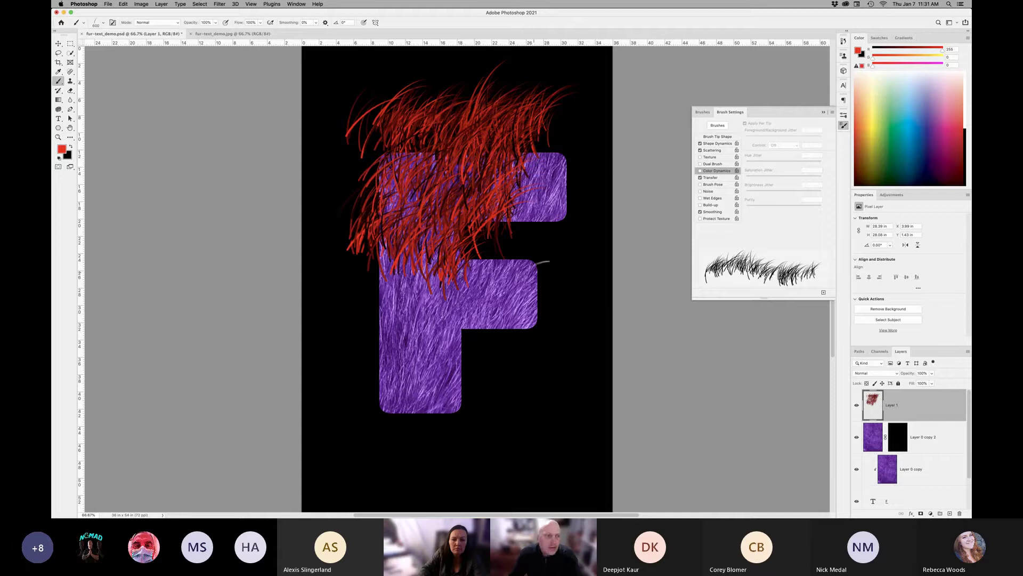
- Paint red test strokes across the F, then delete Layer 1
drag(506, 295, 338, 320)
mouse_move(469, 330)
mouse_down()
mouse_move(555, 346)
mouse_move(394, 330)
mouse_move(519, 367)
mouse_up()
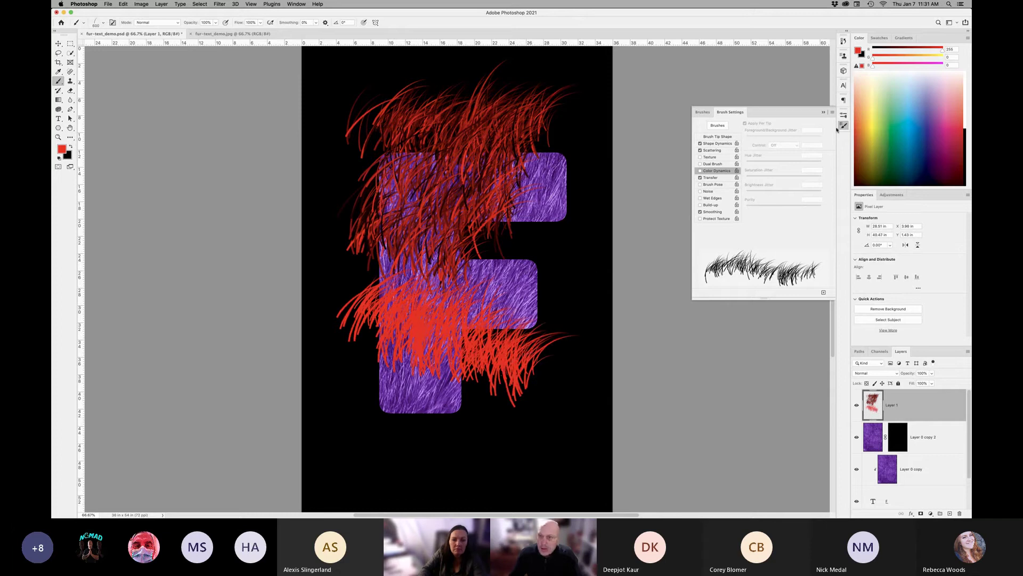
mouse_move(873, 405)
mouse_down()
mouse_move(876, 498)
mouse_move(959, 513)
mouse_up()
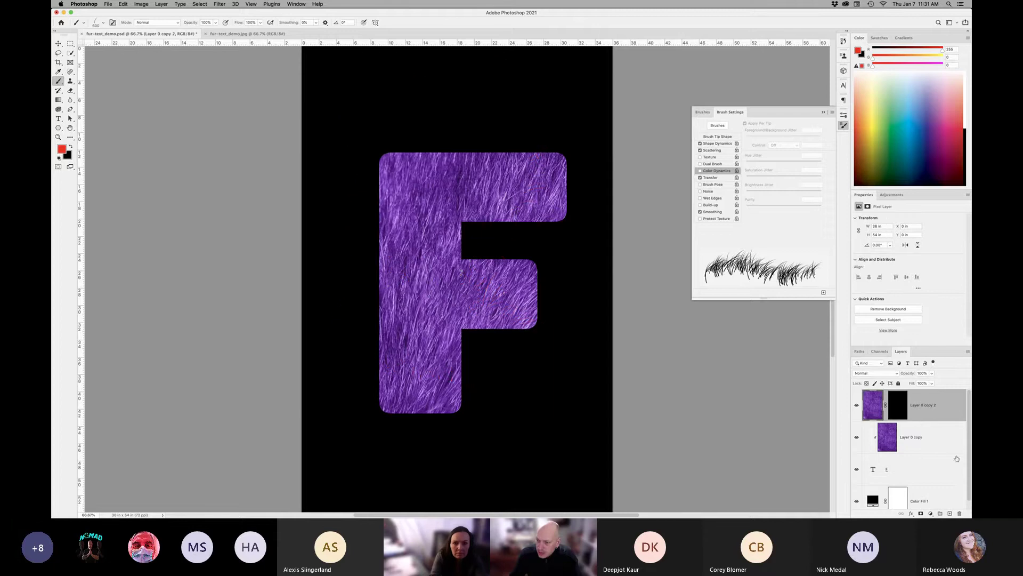
- Target Layer 0 copy 2's mask, set white as the paint colour, and test two fur strokes
click(898, 409)
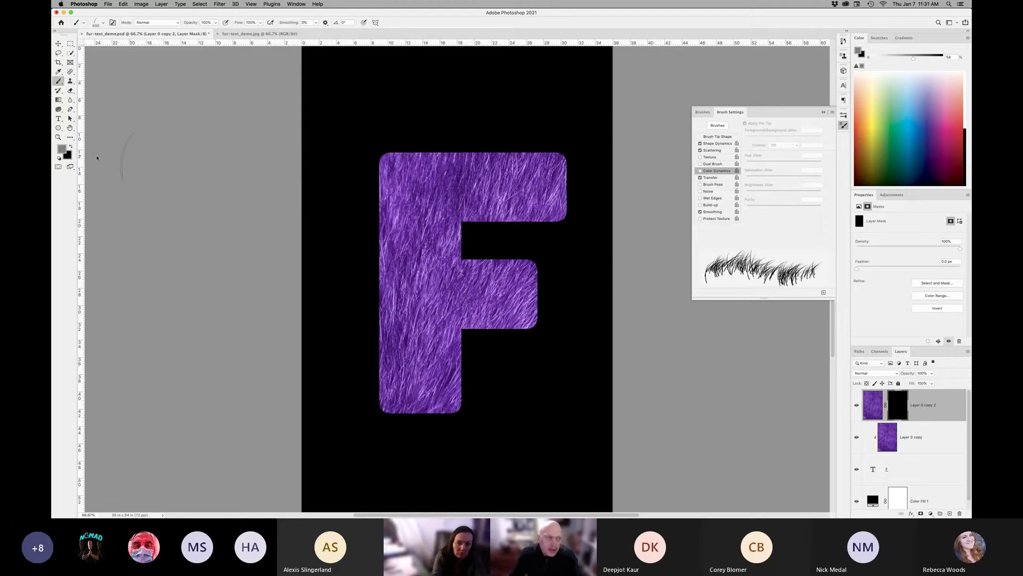
click(59, 159)
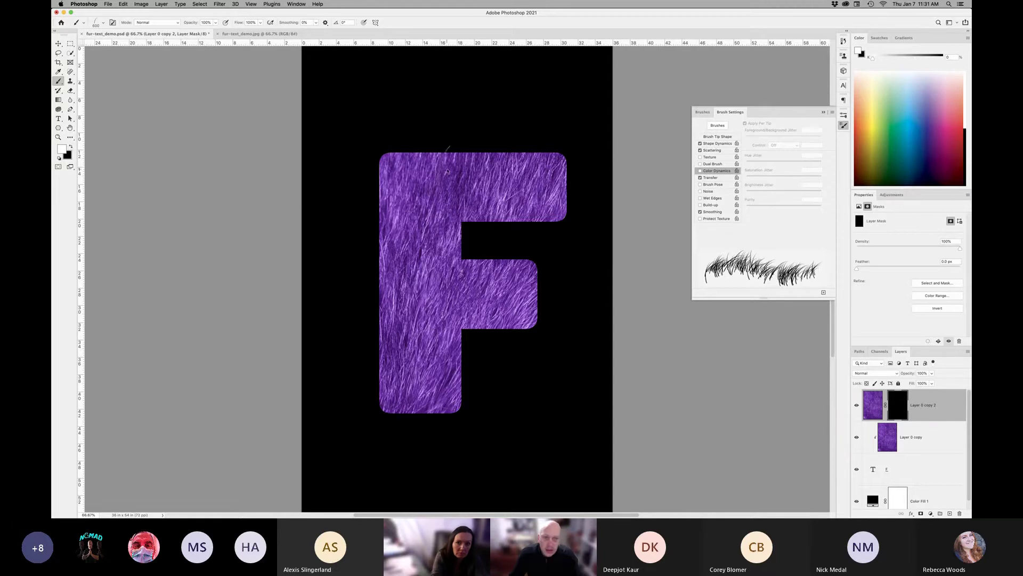
click(425, 166)
key(super+z)
click(457, 166)
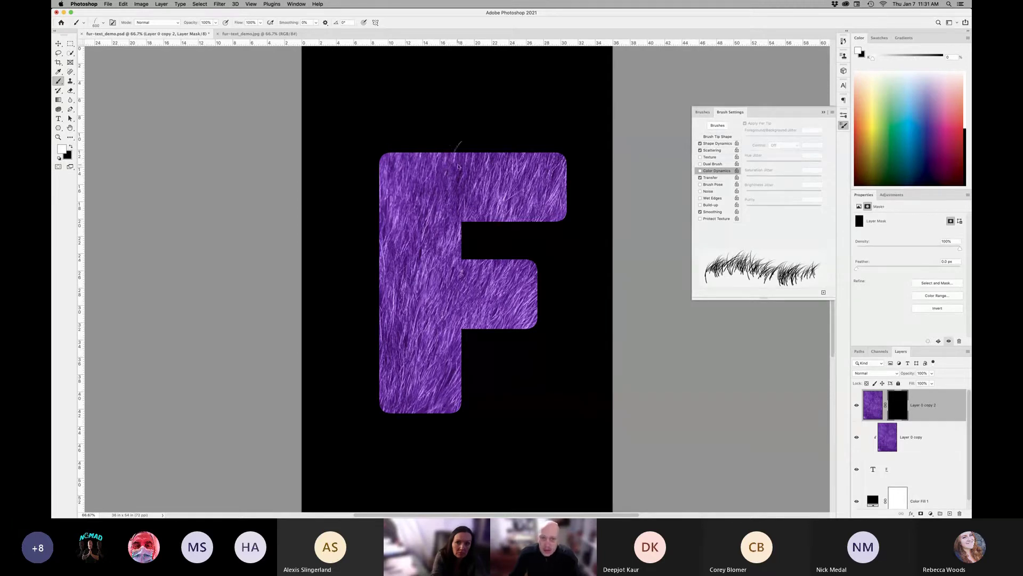
key(super+z)
- Paint dense fur strands along the F's top, then clear them all from the mask
click(459, 166)
click(466, 161)
mouse_move(466, 162)
mouse_down()
mouse_move(485, 152)
mouse_move(415, 145)
mouse_move(482, 160)
mouse_up()
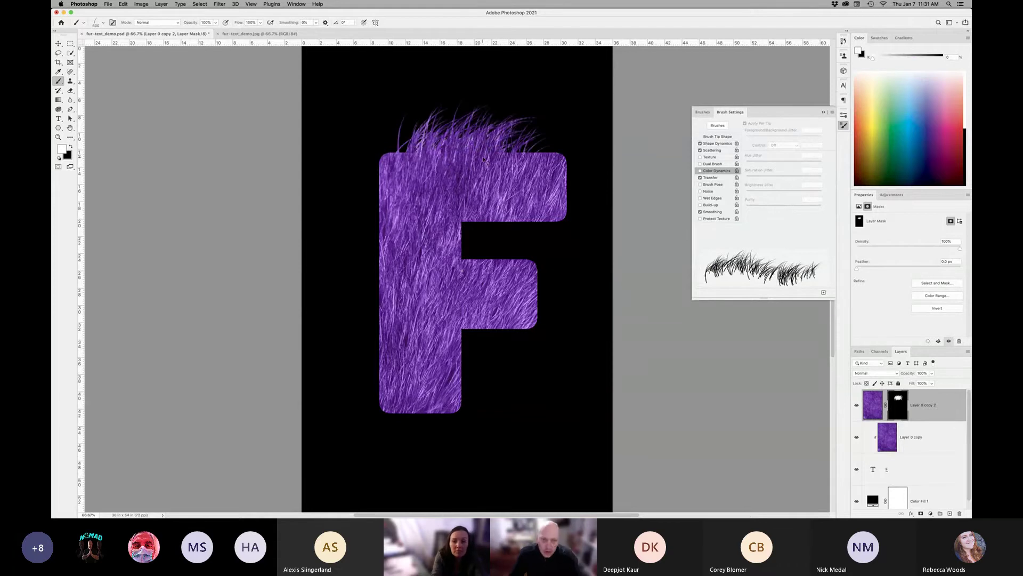
key(super+BackSpace)
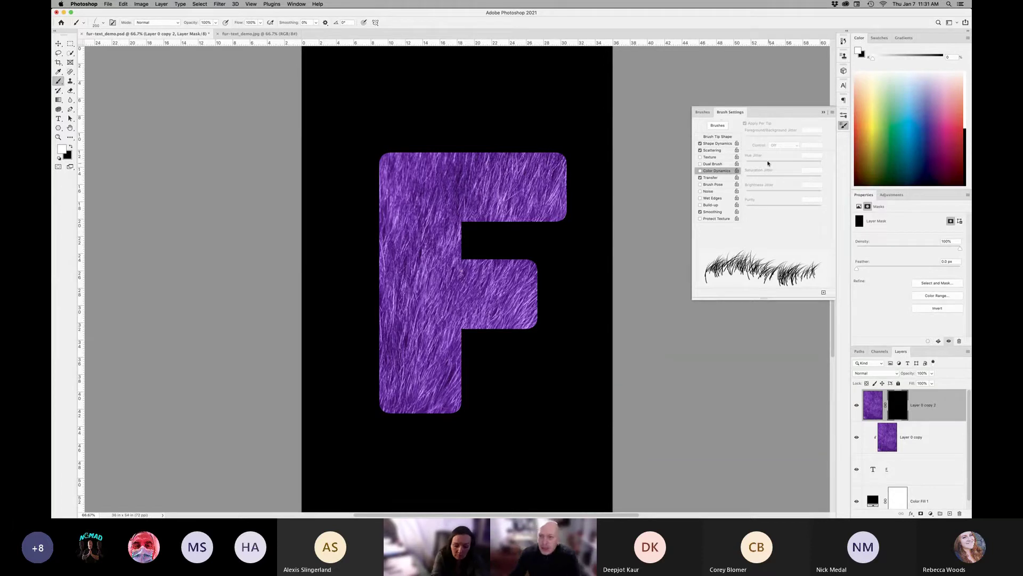
click(718, 144)
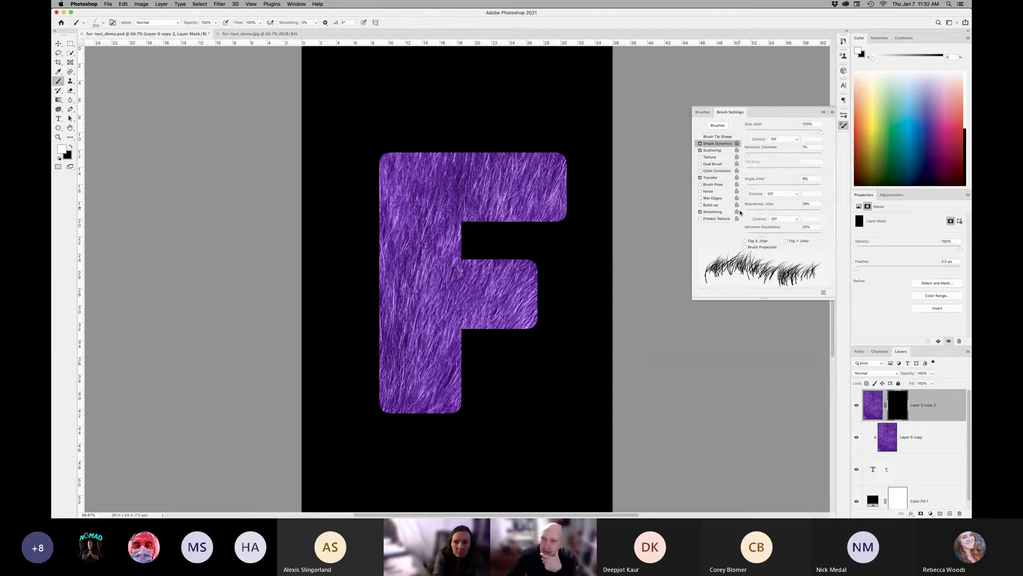
click(714, 151)
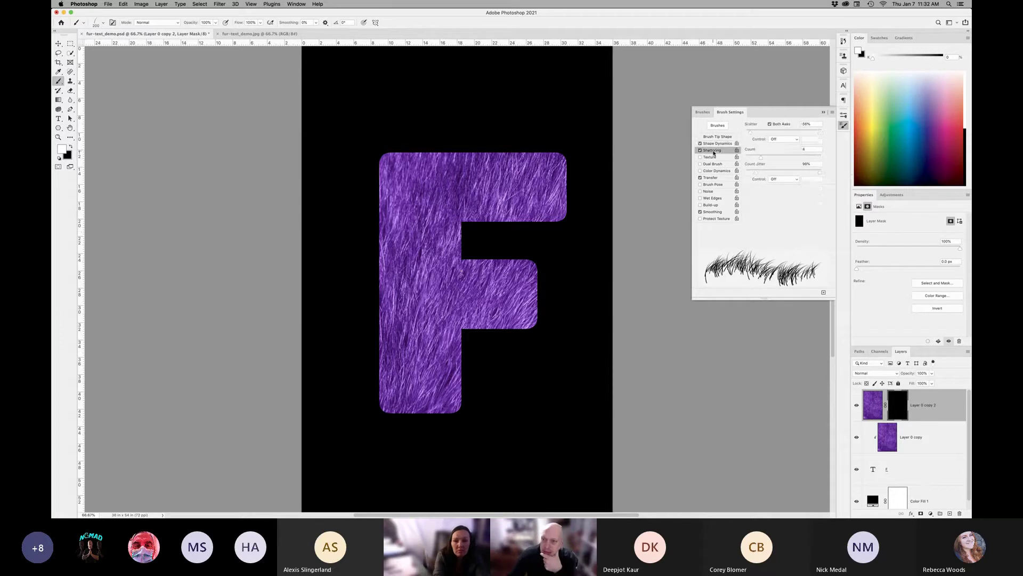
click(712, 178)
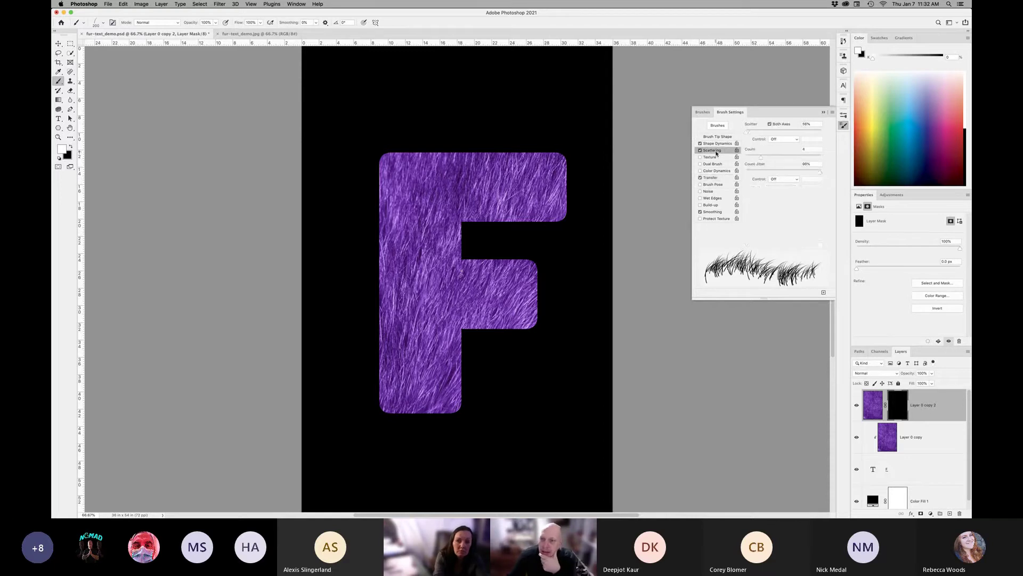
click(716, 144)
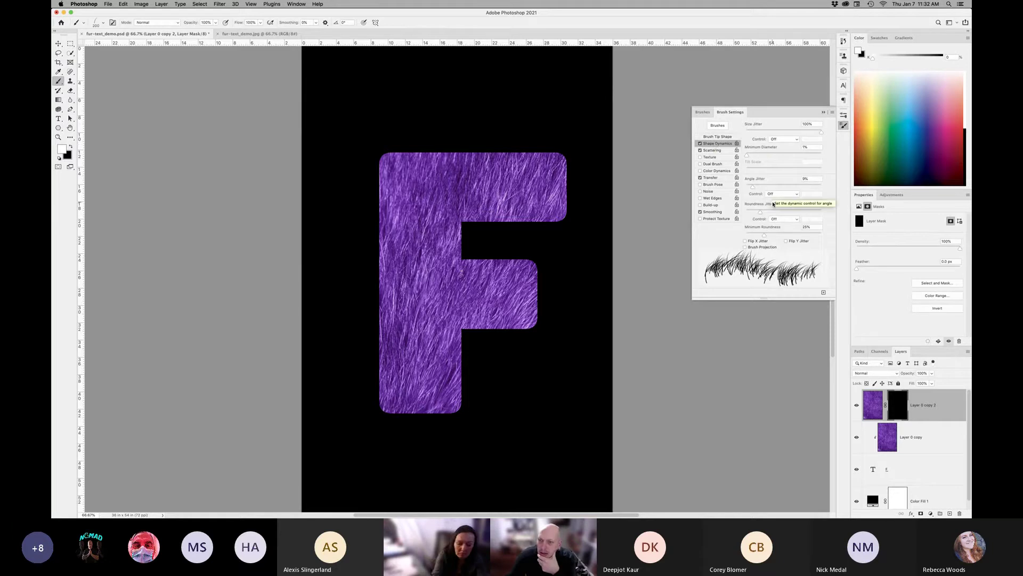
click(714, 137)
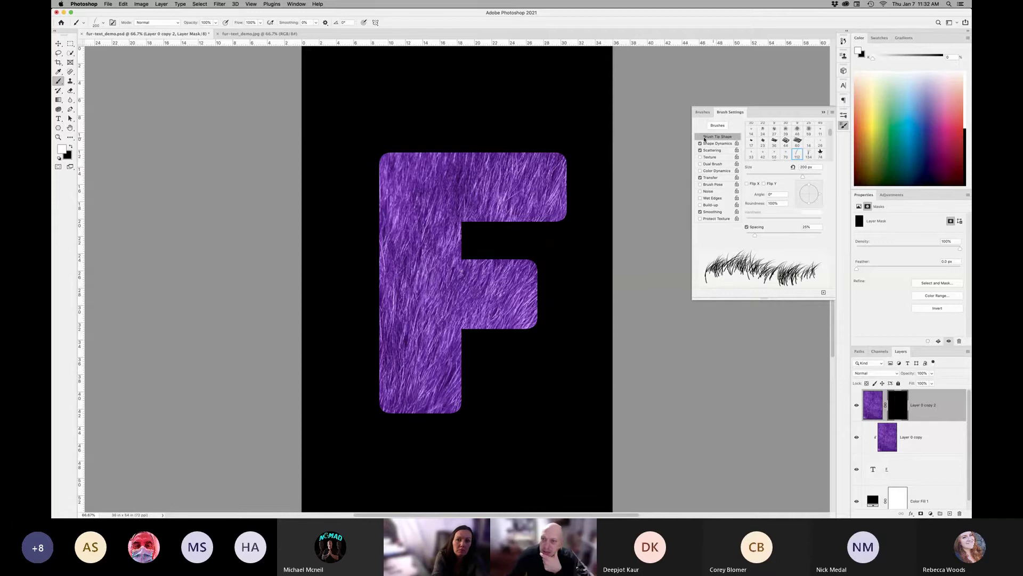
- Set the brush tip Angle to 0° and adjust its Spacing in Brush Tip Shape
drag(819, 195, 811, 185)
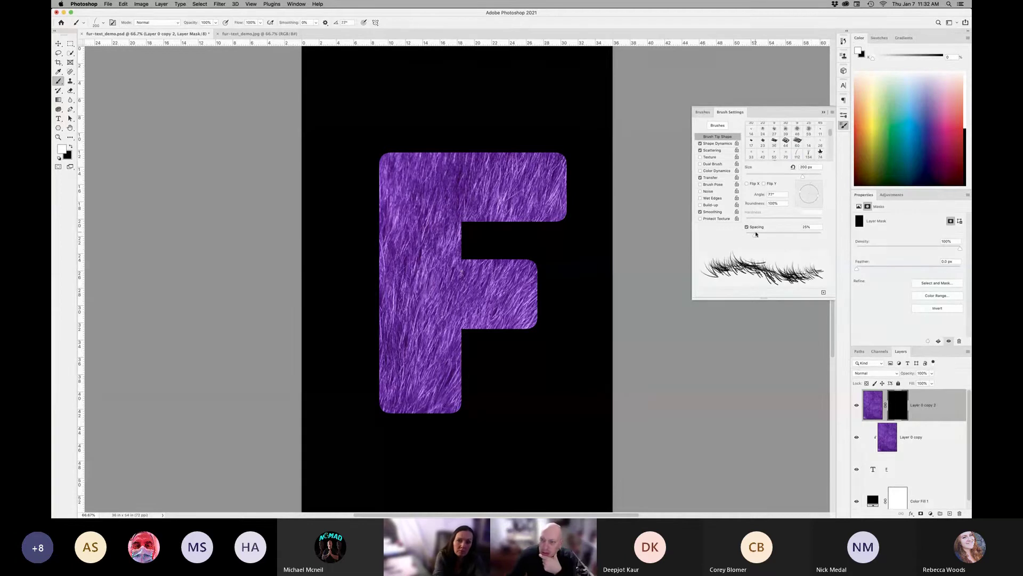
mouse_move(755, 235)
mouse_down()
mouse_move(774, 237)
mouse_move(750, 237)
mouse_up()
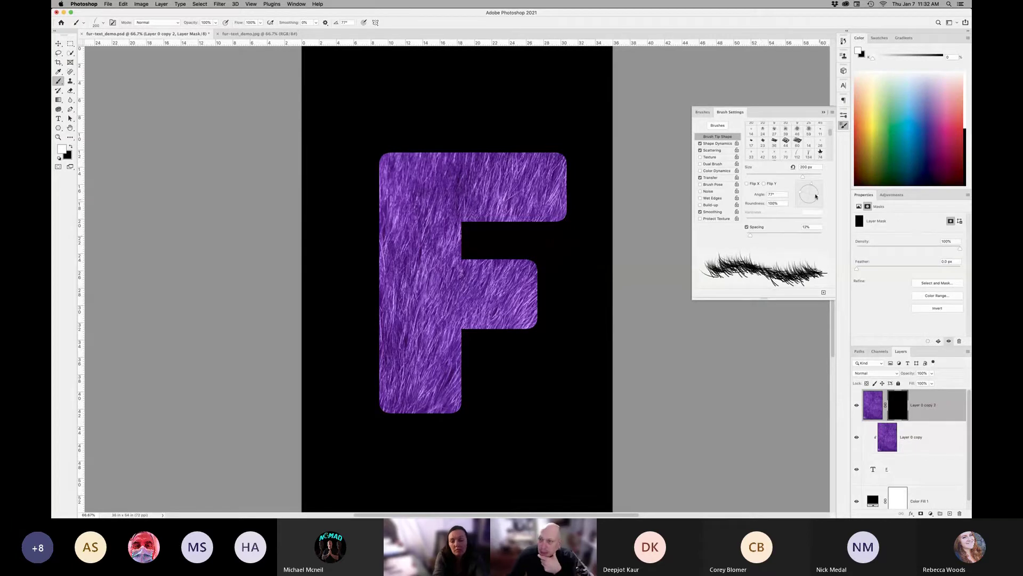
drag(810, 184, 822, 197)
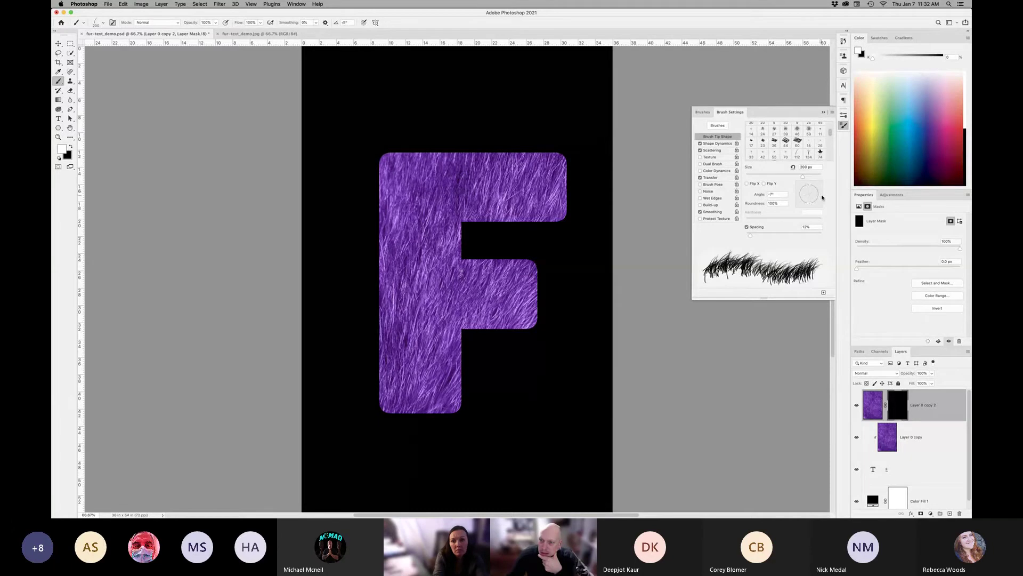
double_click(780, 196)
text(0)
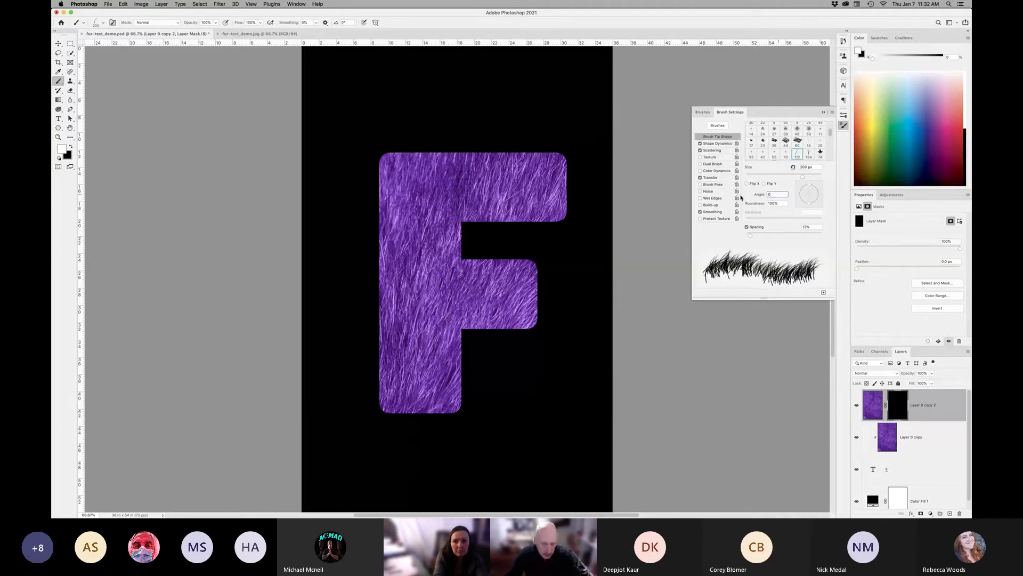
key(Tab)
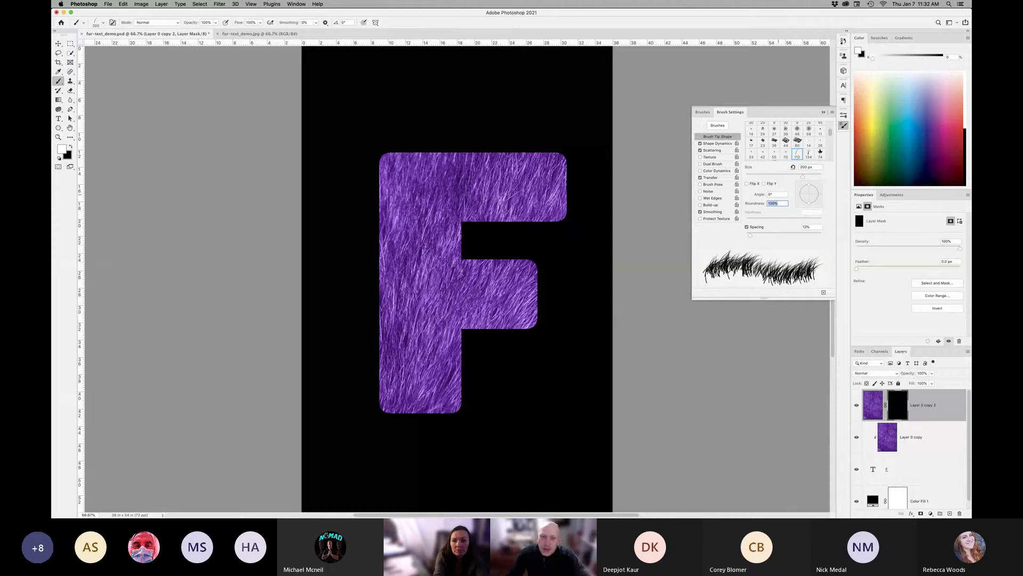
- Paint white fur strands into the mask along the F's top edge, zoomed in
drag(511, 146, 389, 145)
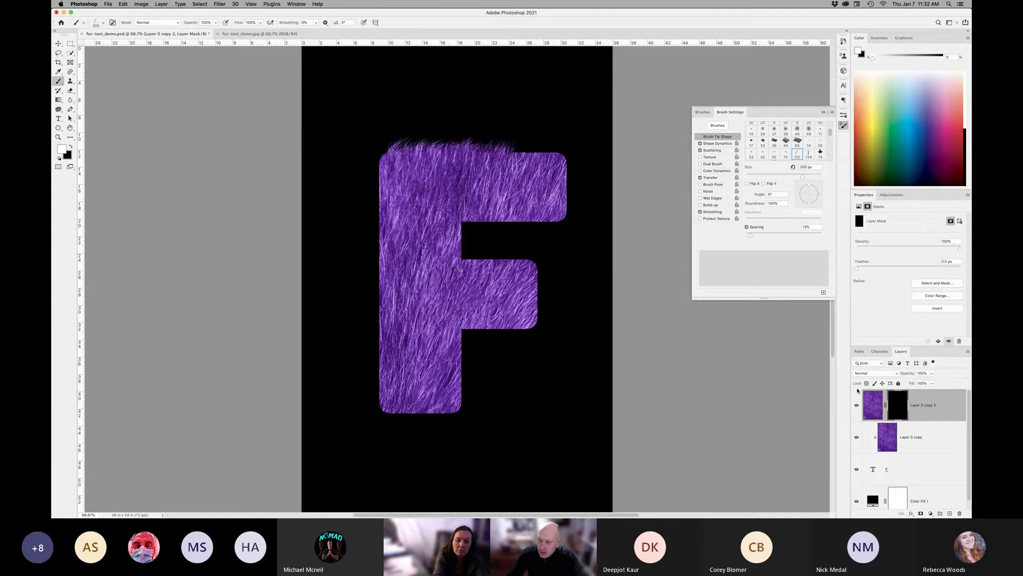
mouse_move(509, 146)
mouse_down()
mouse_move(538, 145)
mouse_move(474, 145)
mouse_up()
key(super+plus)
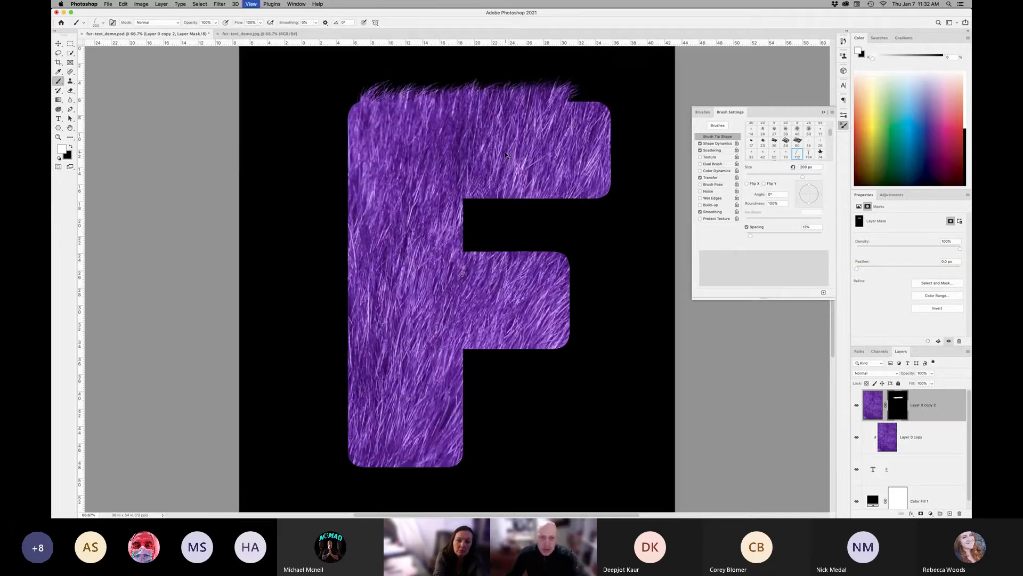
key(super+plus)
drag(473, 183, 402, 464)
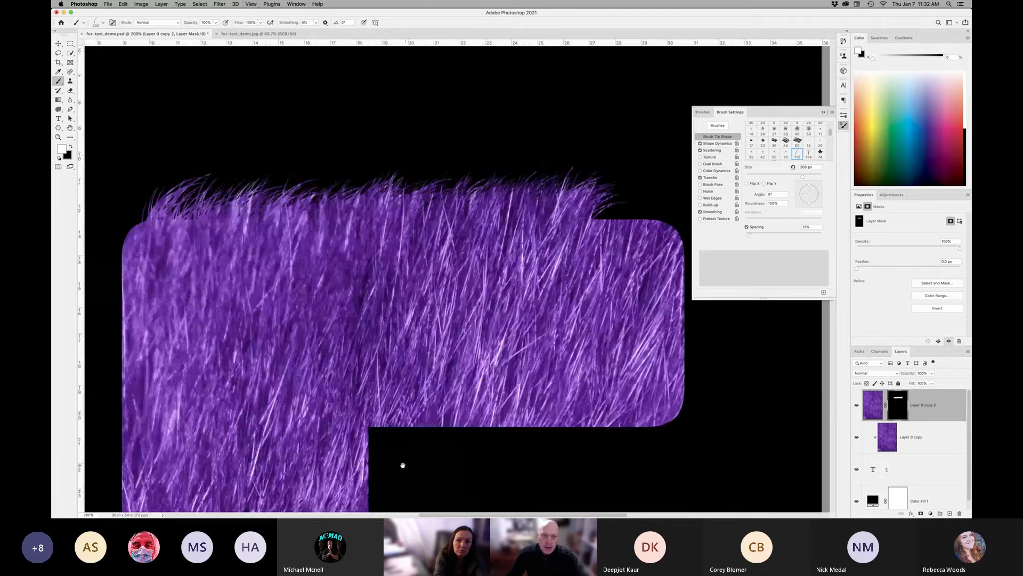
mouse_move(616, 219)
mouse_down()
mouse_move(331, 215)
mouse_move(272, 231)
mouse_move(272, 202)
mouse_up()
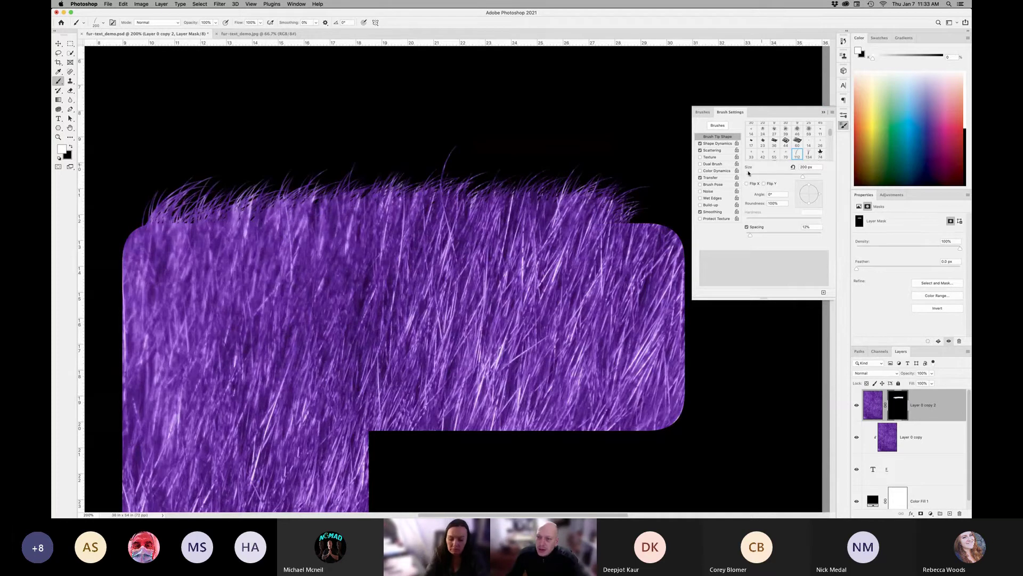
- Enable Flip X and paint fur along the left part of the F's top edge
click(747, 185)
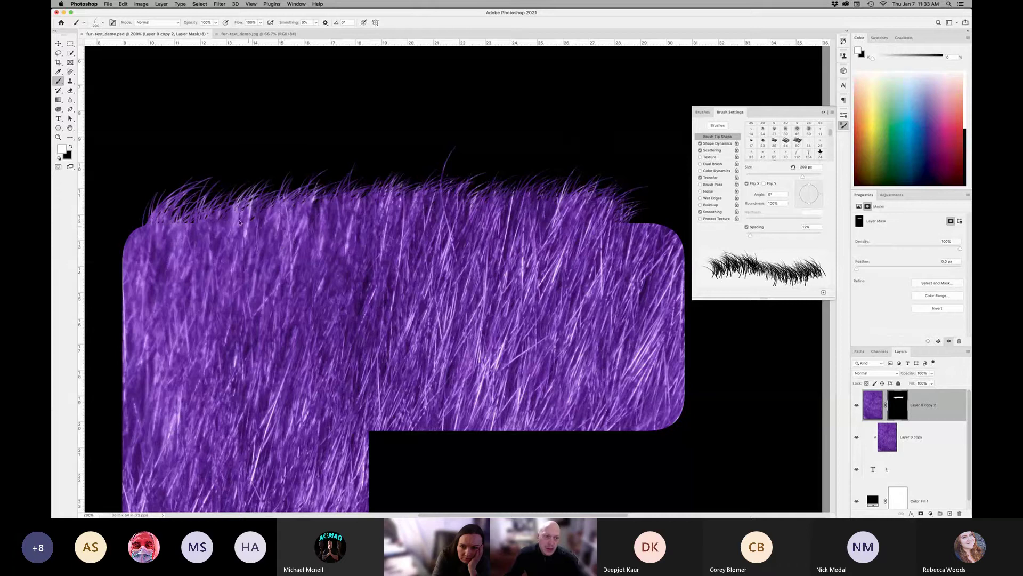
click(222, 206)
drag(223, 206, 298, 199)
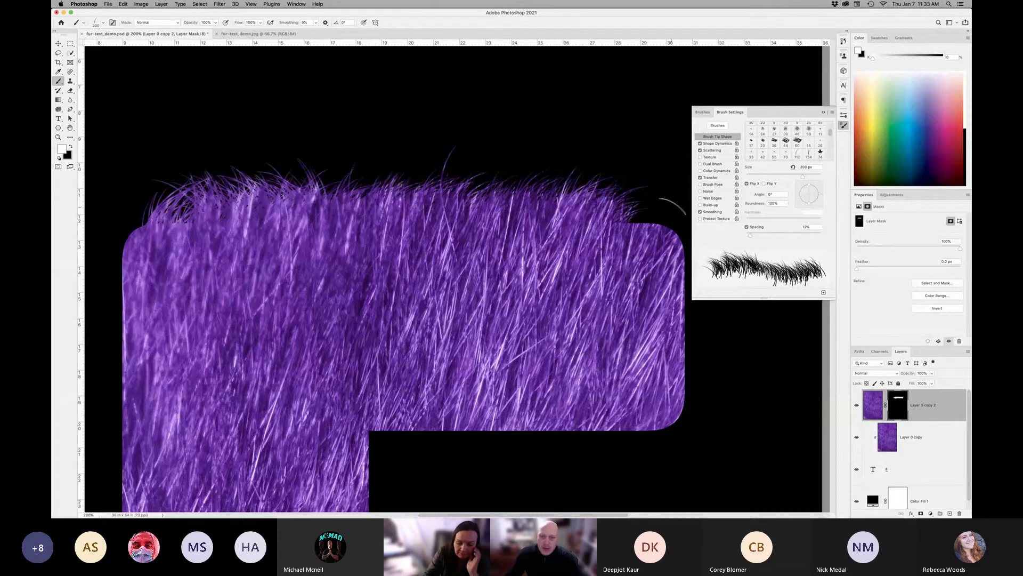
click(747, 184)
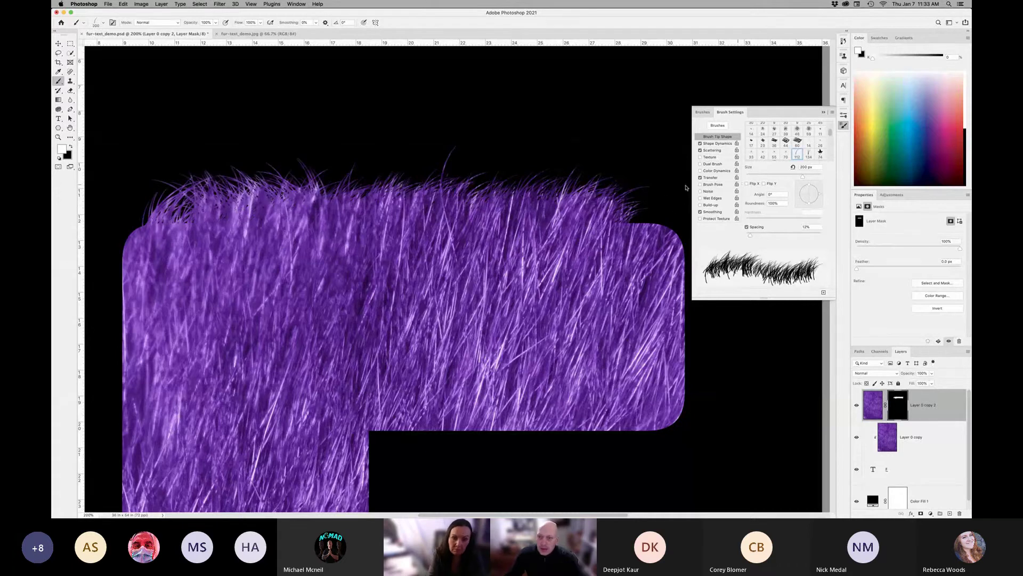
click(747, 184)
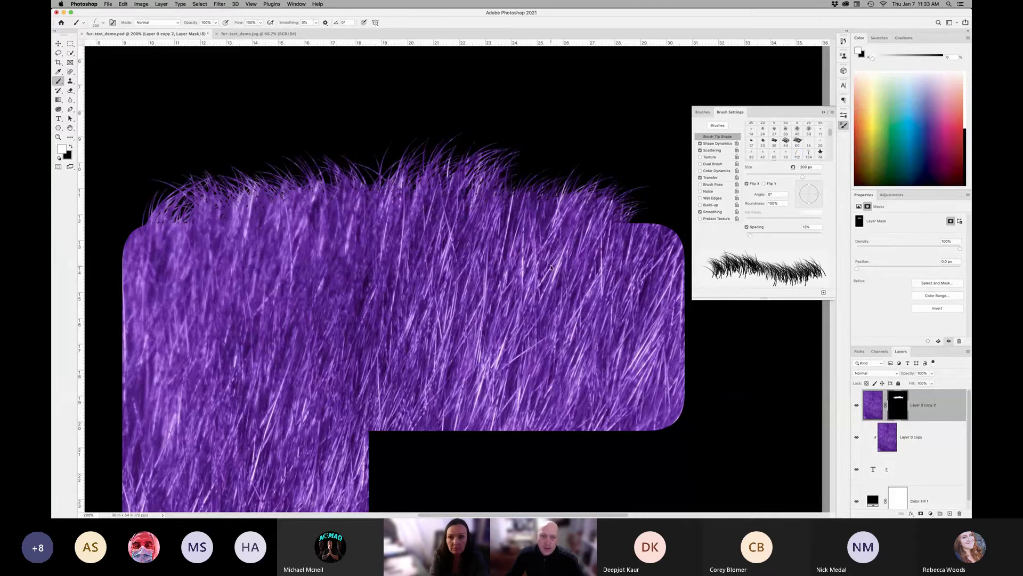
click(715, 144)
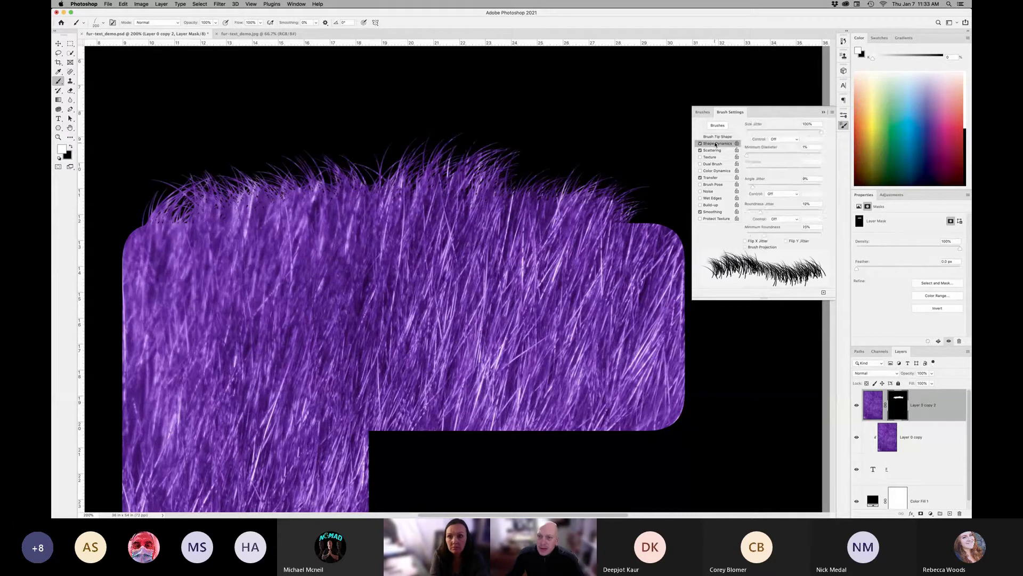
- Leave Angle Jitter Control Off and rotate the brush tip angle to 47°
click(787, 195)
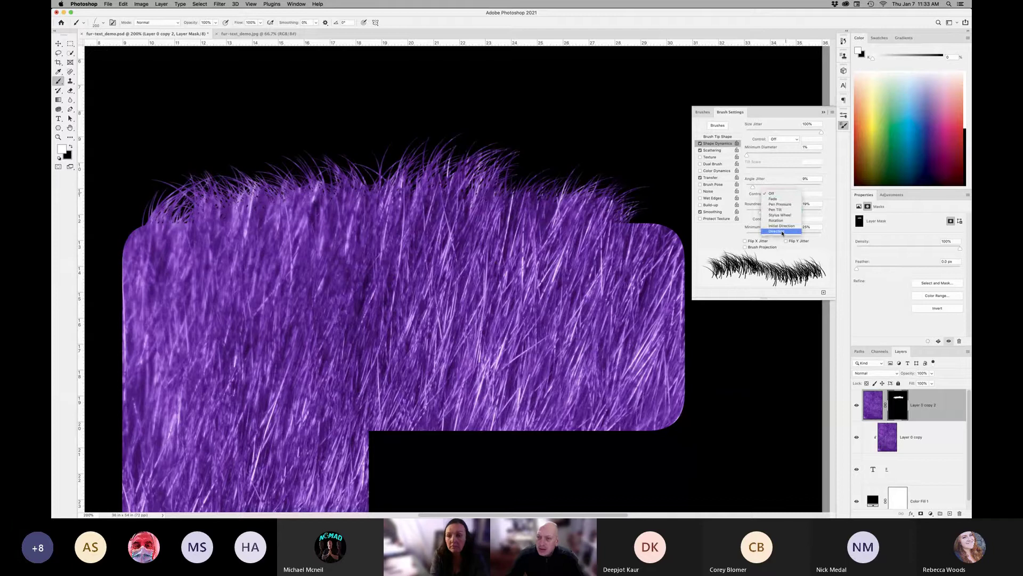
click(771, 193)
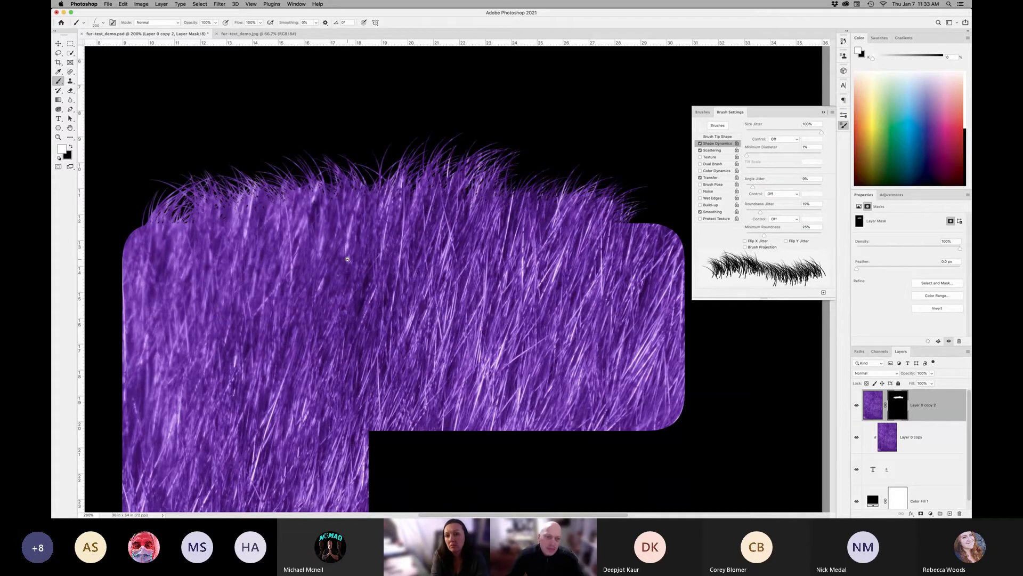
key(super+minus)
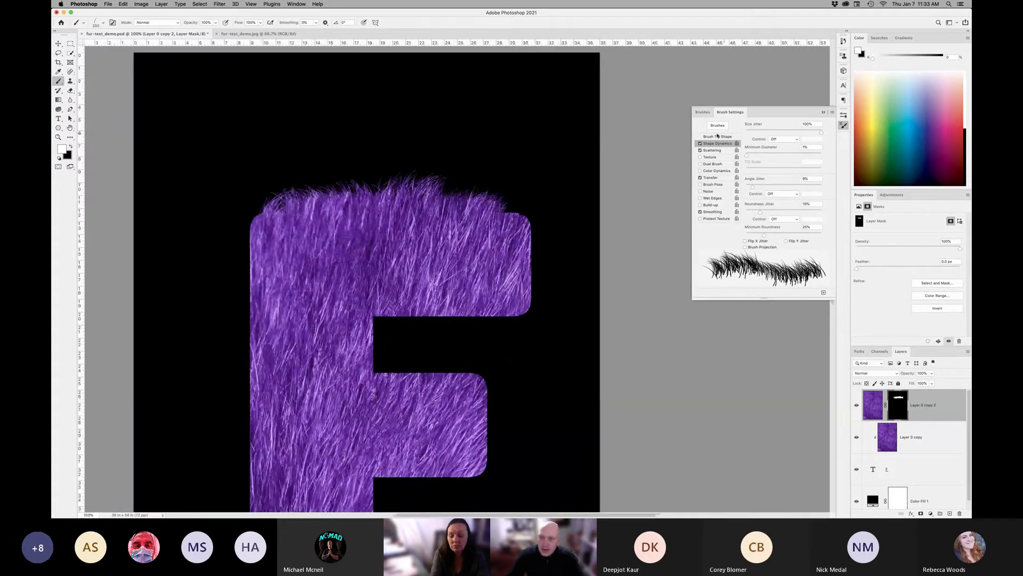
click(718, 137)
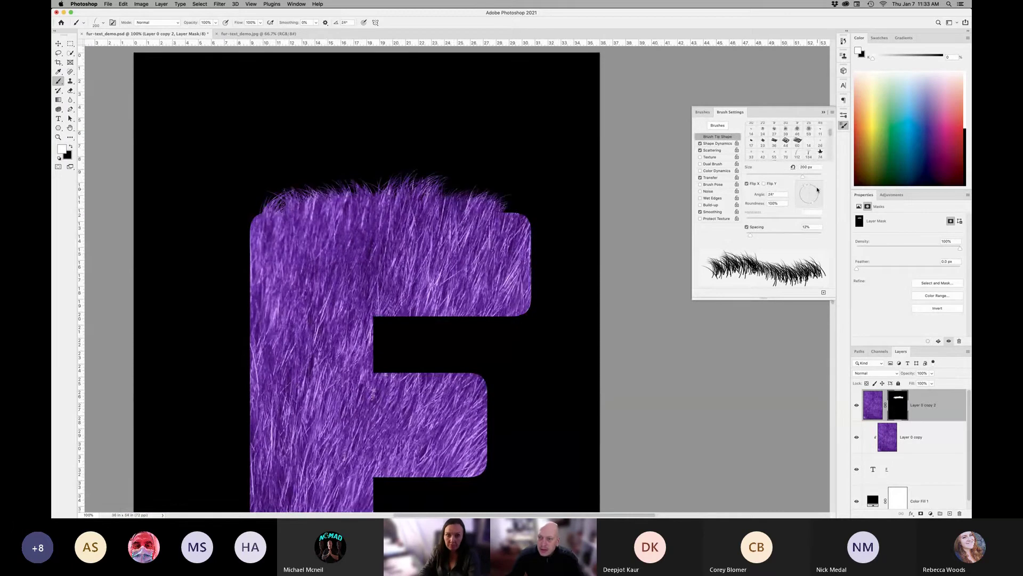
drag(817, 189, 815, 186)
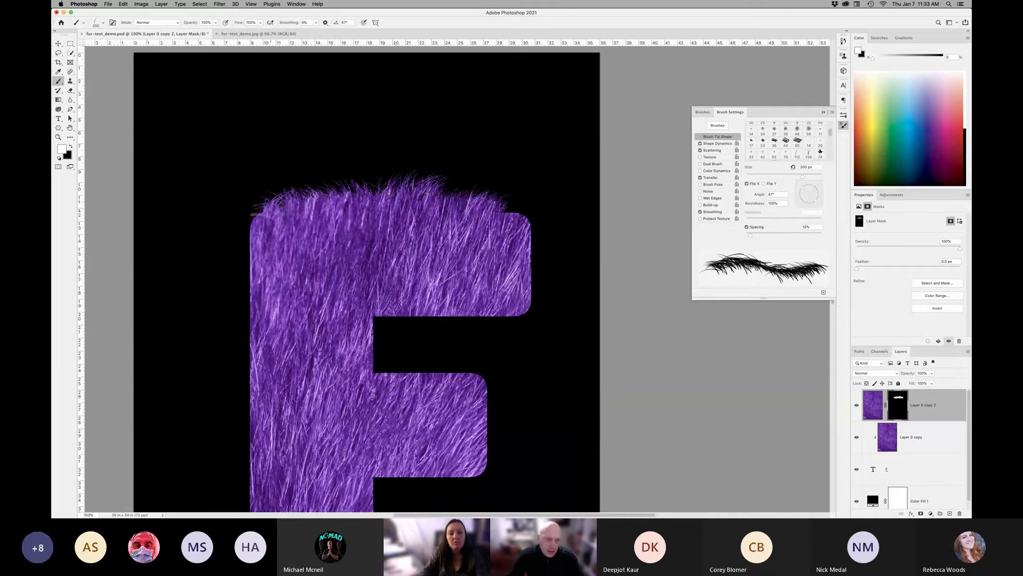
- Paint fur strands along the F's left and lower-left edges, with horizontal flip turned off
mouse_move(255, 213)
mouse_down()
mouse_move(244, 240)
mouse_move(243, 357)
mouse_move(240, 232)
mouse_up()
click(747, 184)
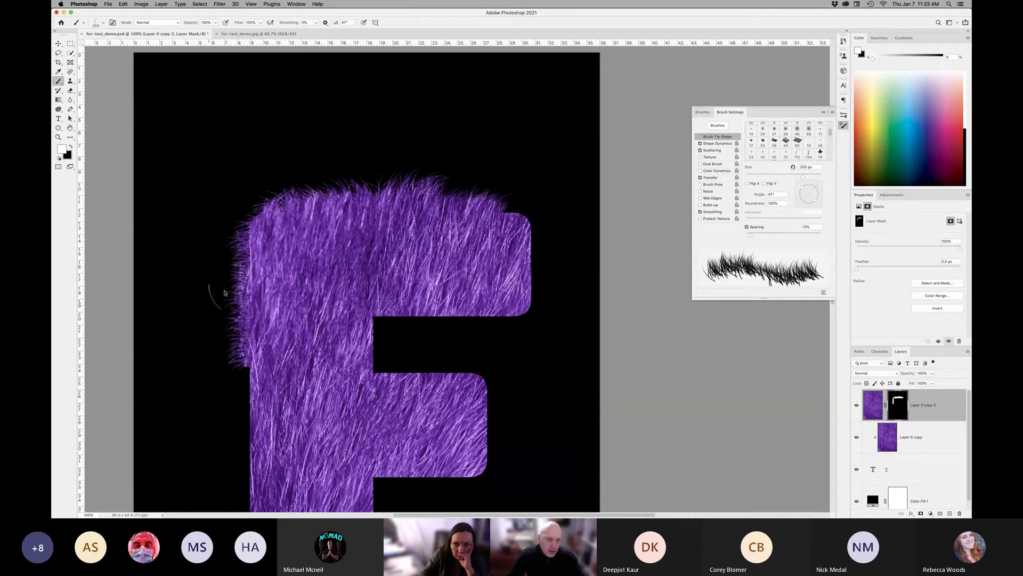
mouse_move(248, 344)
mouse_down()
mouse_move(243, 416)
mouse_move(259, 378)
mouse_up()
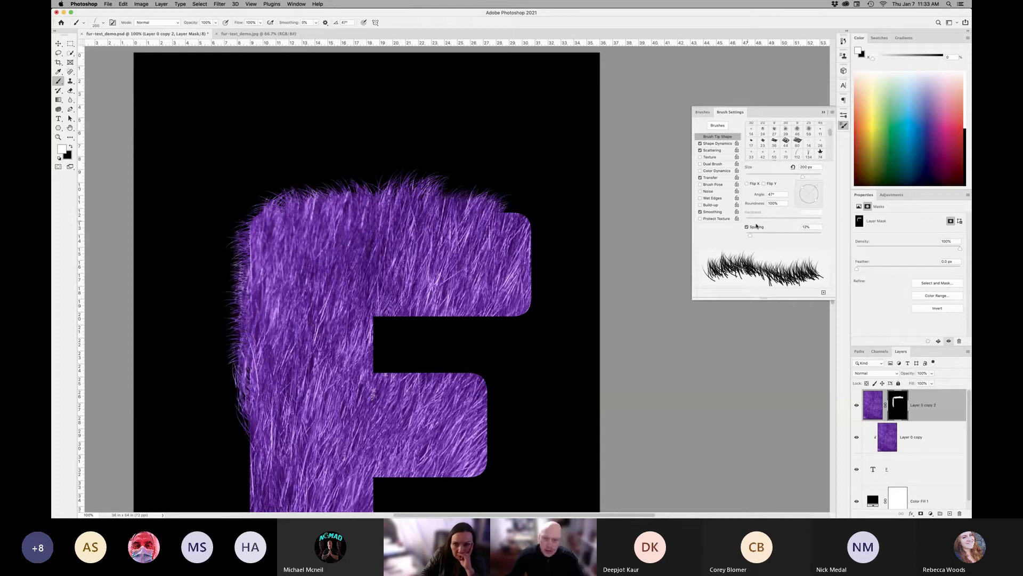
- Rotate the tip to 106° and paint more left-edge fur at 300, 125 and 100 px
drag(814, 190, 807, 186)
scroll(282, 397, down, 6)
scroll(283, 397, left, 1)
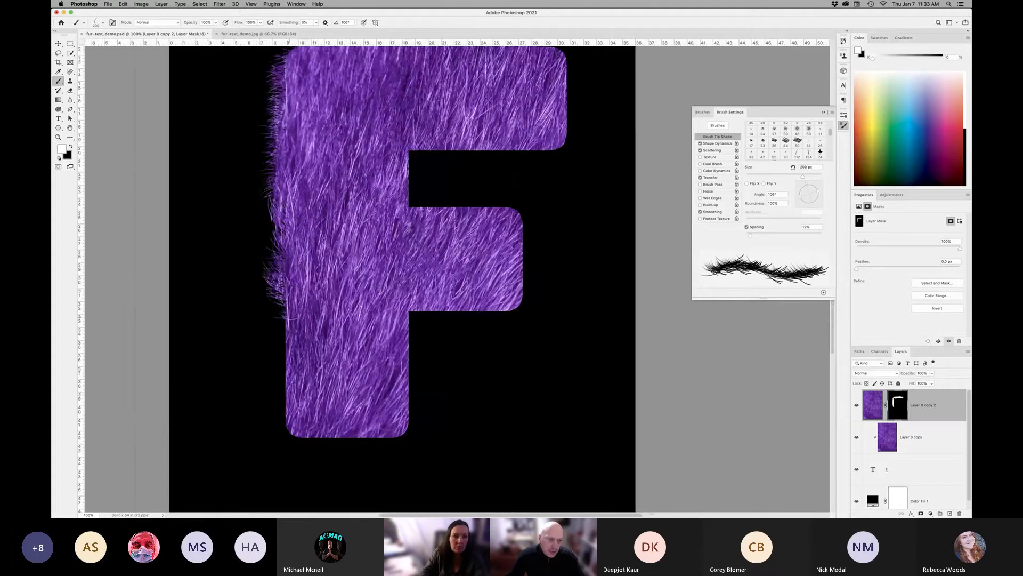
key(bracketright)
drag(286, 291, 279, 331)
key(bracketleft)
key(bracketleft)
key(bracketleft)
key(bracketleft)
key(bracketleft)
drag(277, 168, 267, 214)
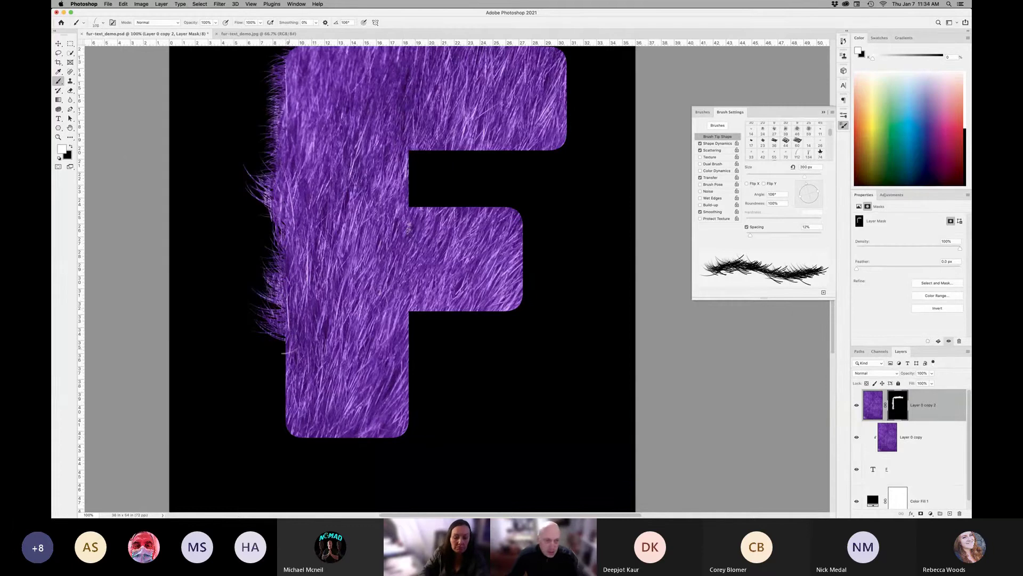
key(bracketleft)
drag(285, 332, 280, 403)
key(bracketright)
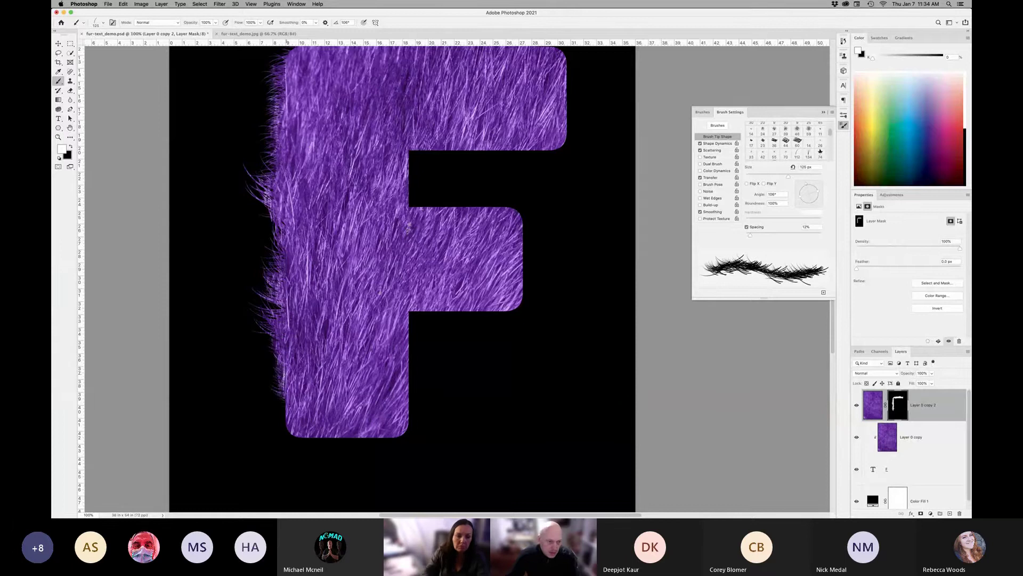
drag(275, 354, 274, 372)
scroll(305, 377, up, 5)
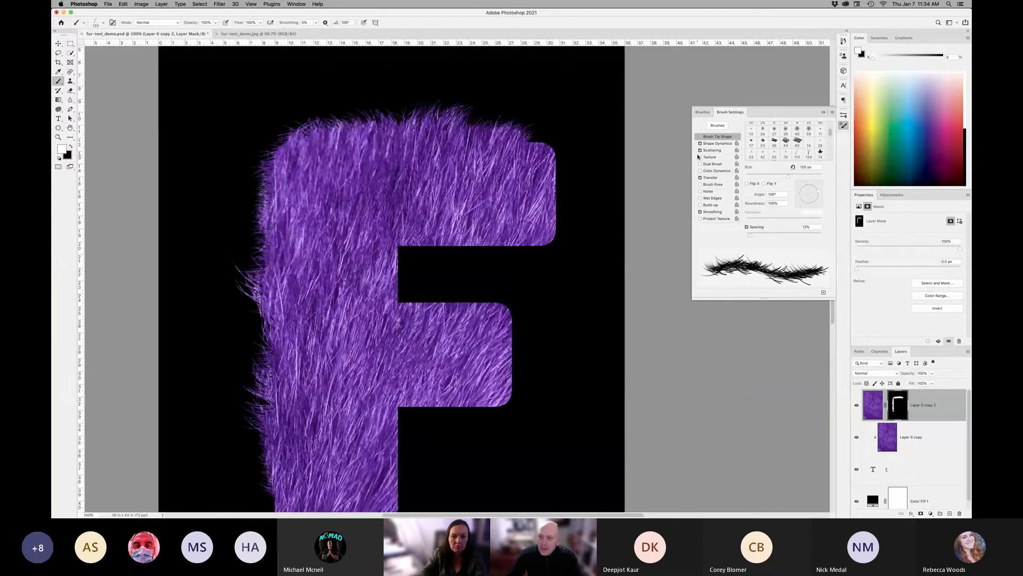
- Set the Shape Dynamics Angle Jitter Control to Direction
click(717, 144)
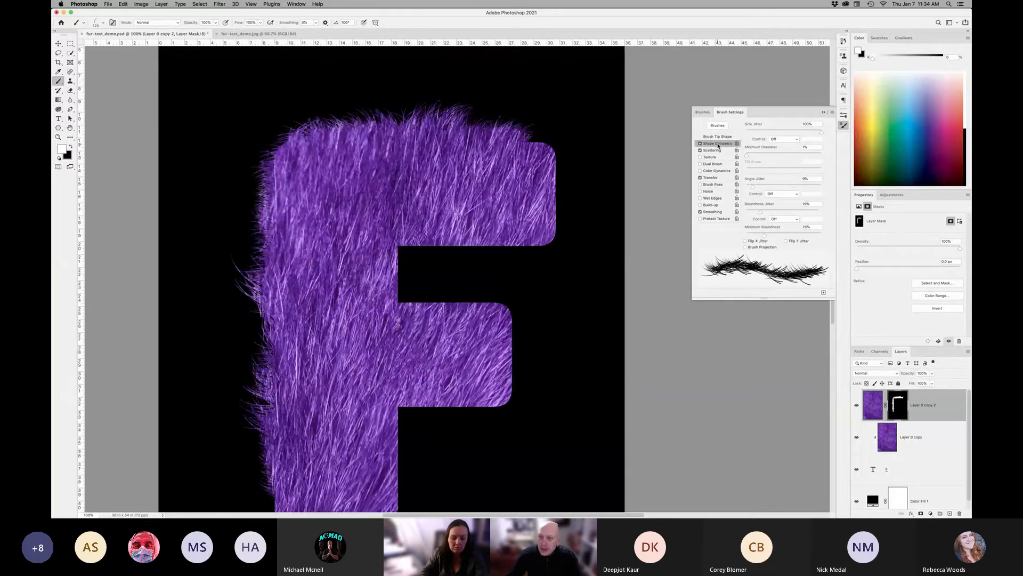
click(788, 197)
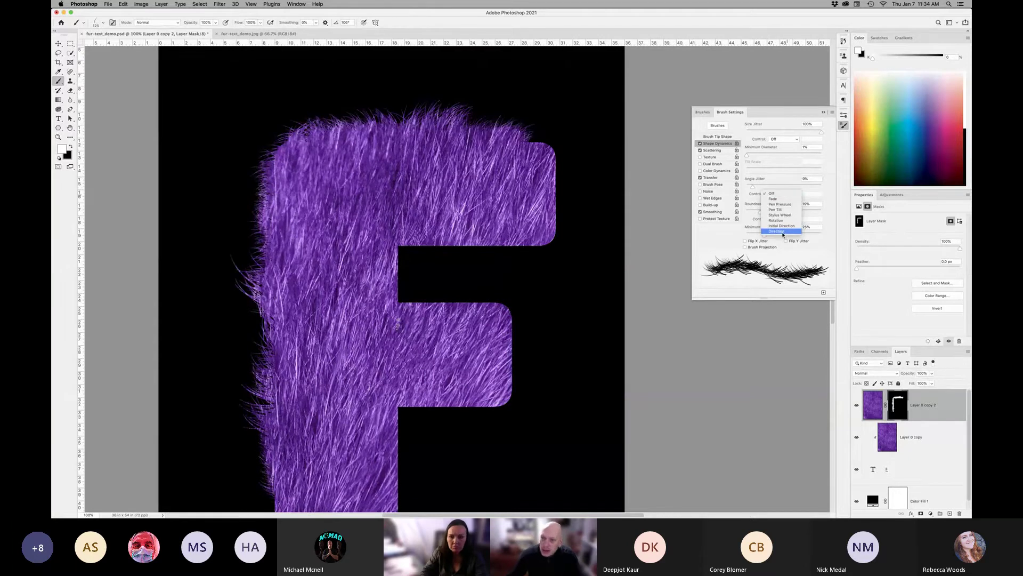
click(779, 232)
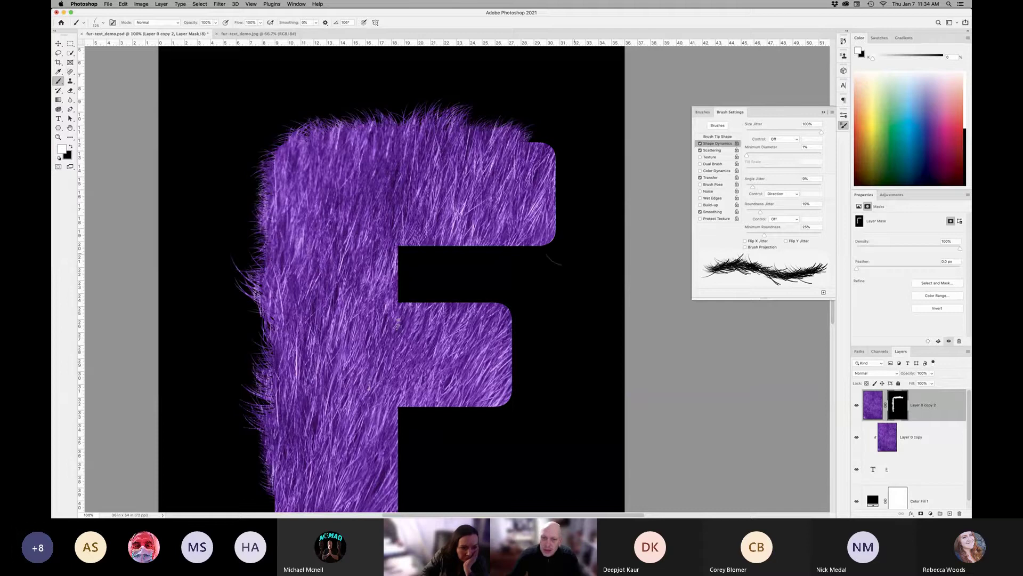
- Paint fur on the stem's bottom-left corner and rotate the brush tip angle to 3°
drag(524, 254, 509, 217)
drag(360, 283, 369, 133)
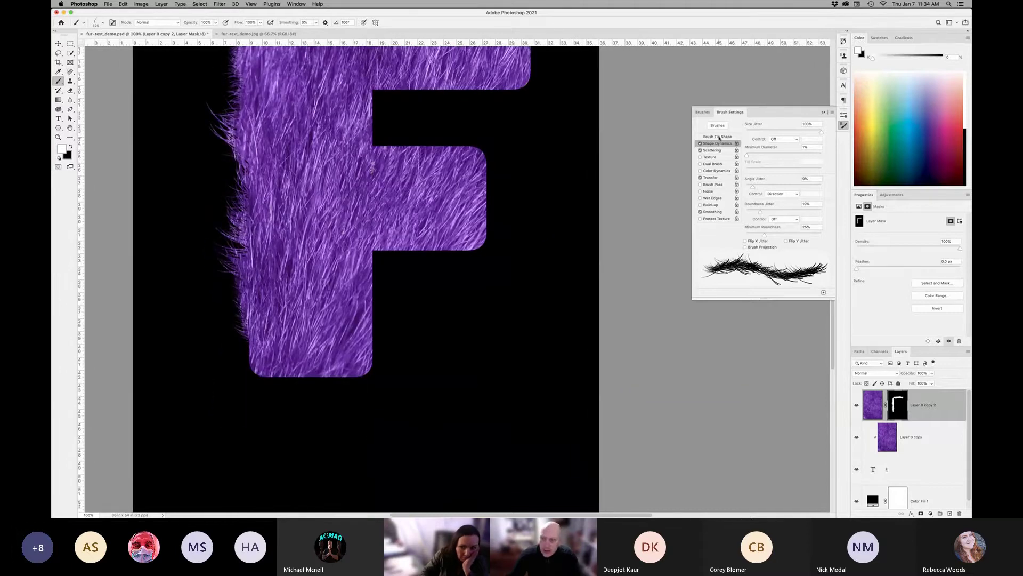
mouse_move(241, 334)
mouse_down()
mouse_move(251, 376)
mouse_move(275, 379)
mouse_up()
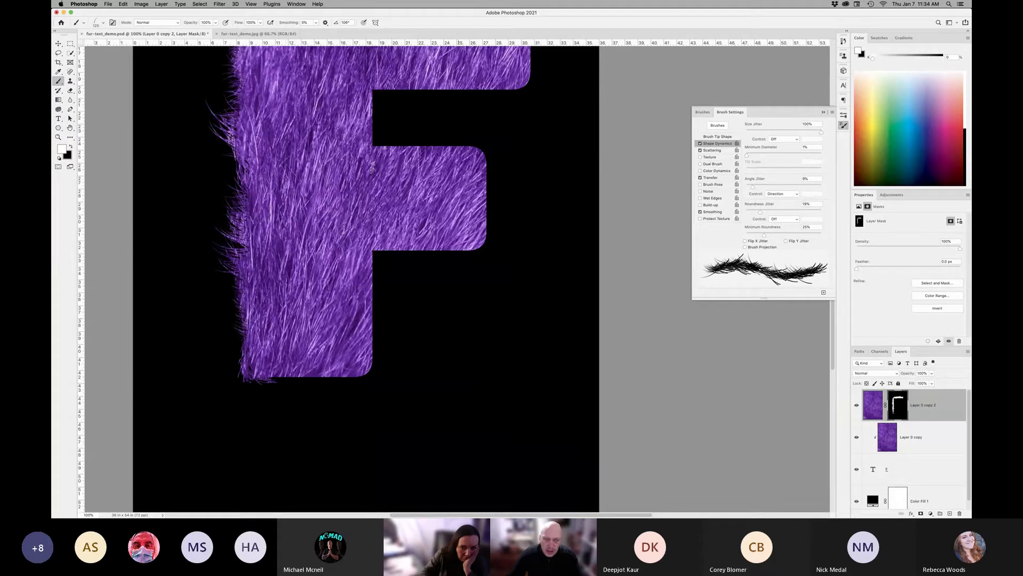
click(714, 137)
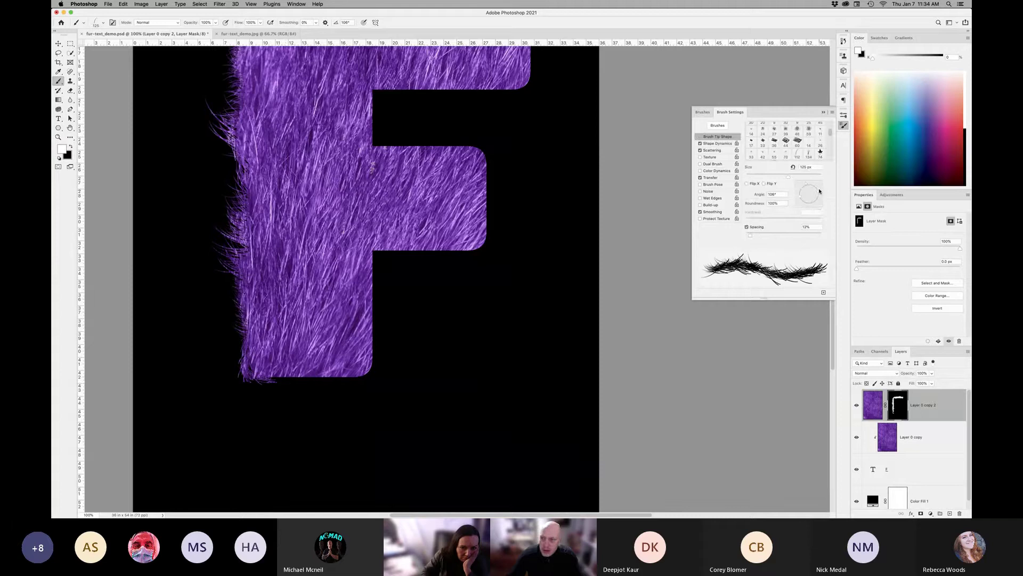
drag(808, 187, 821, 195)
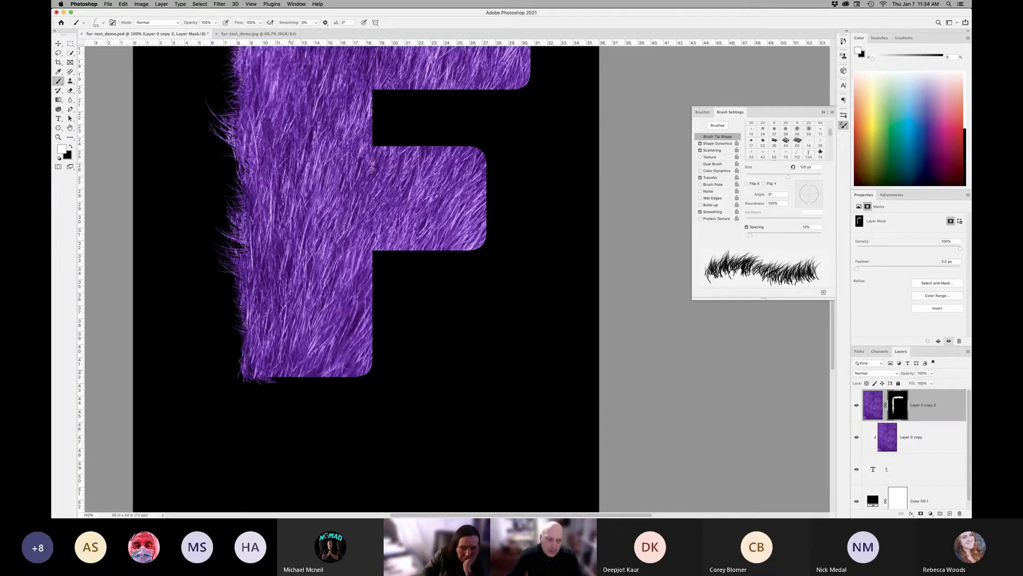
- Paint fur along the stem bottom and the middle arm's lower and right edges
mouse_move(267, 382)
mouse_down()
mouse_move(372, 376)
mouse_move(380, 254)
mouse_move(437, 256)
mouse_move(377, 262)
mouse_move(365, 378)
mouse_move(322, 392)
mouse_move(283, 387)
mouse_up()
mouse_move(442, 259)
mouse_down()
mouse_move(492, 249)
mouse_move(493, 206)
mouse_up()
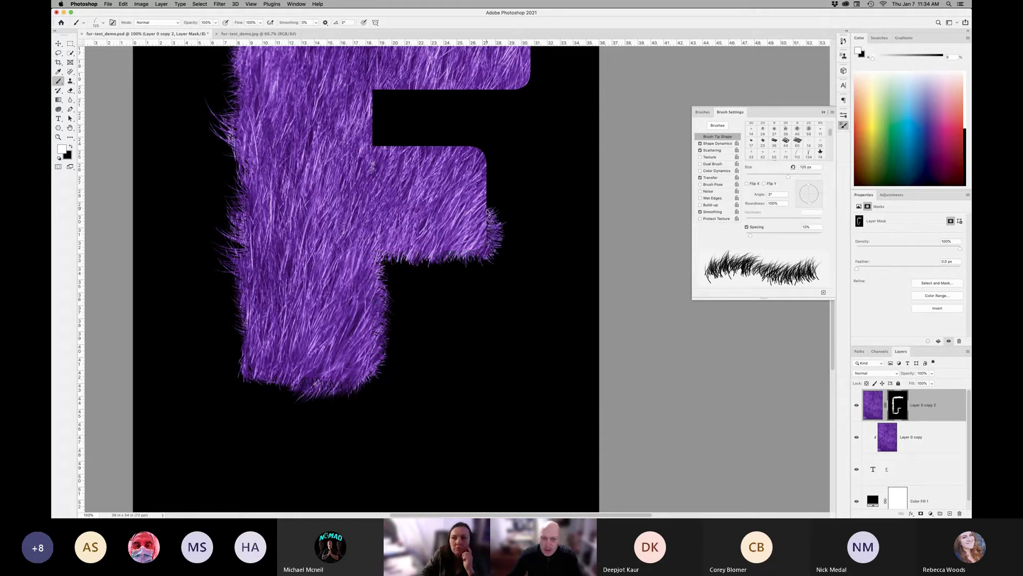
mouse_move(488, 245)
mouse_down()
mouse_move(493, 165)
mouse_move(469, 145)
mouse_move(374, 147)
mouse_up()
key(bracketright)
key(bracketright)
key(bracketleft)
key(bracketleft)
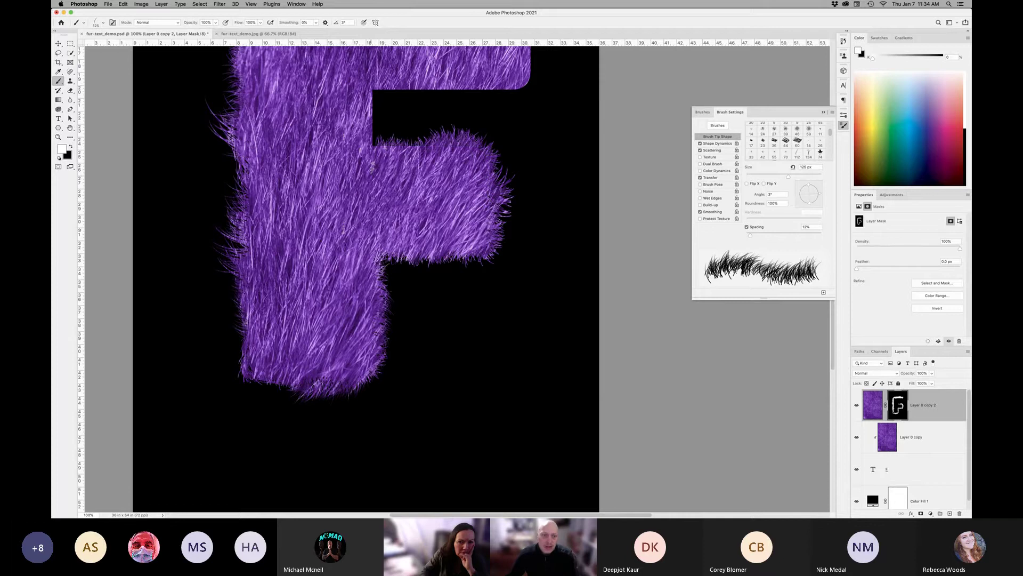
scroll(367, 277, up, 5)
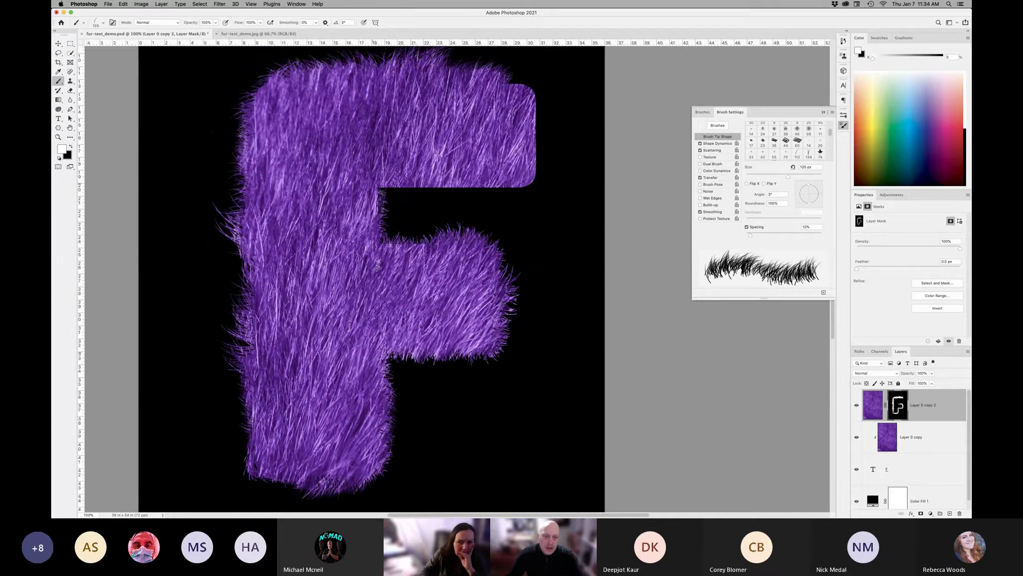
- Paint fur on the inner edge, top arm underside, right end and both top corners at 100-150 px
drag(384, 188, 385, 240)
drag(382, 188, 505, 188)
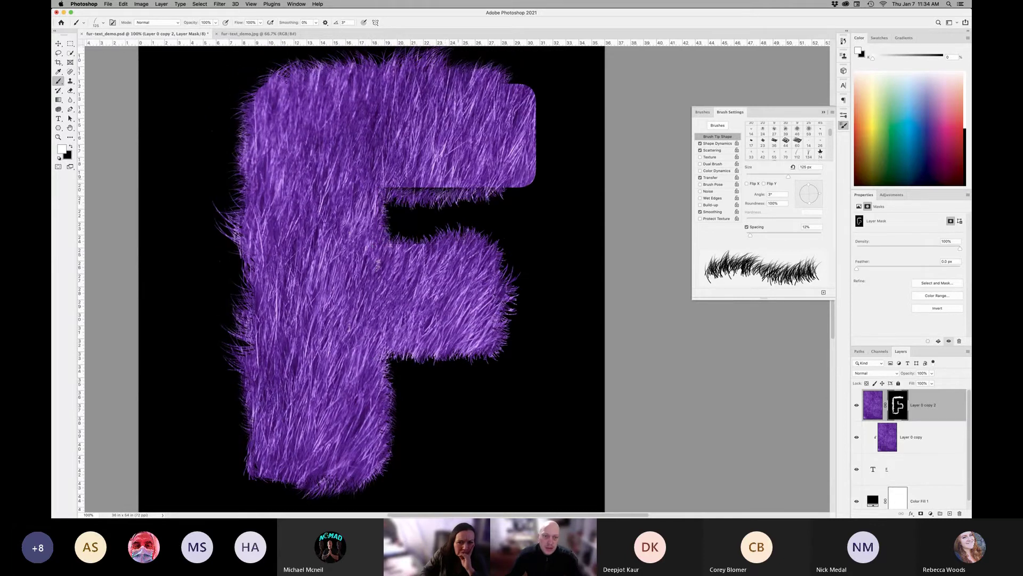
key(bracketright)
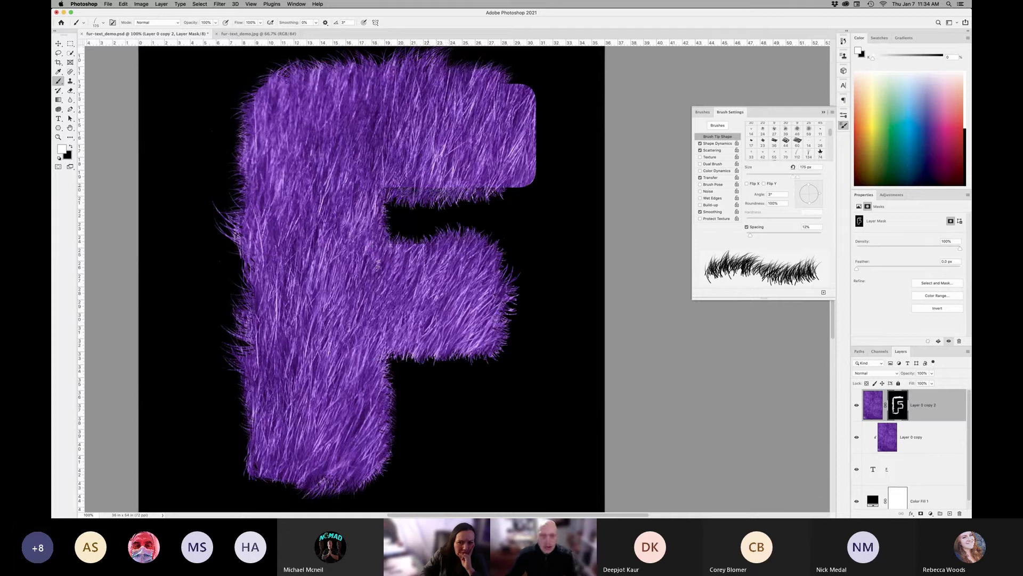
mouse_move(411, 190)
mouse_down()
mouse_move(496, 191)
mouse_move(541, 176)
mouse_move(542, 93)
mouse_move(512, 77)
mouse_up()
key(bracketleft)
key(bracketleft)
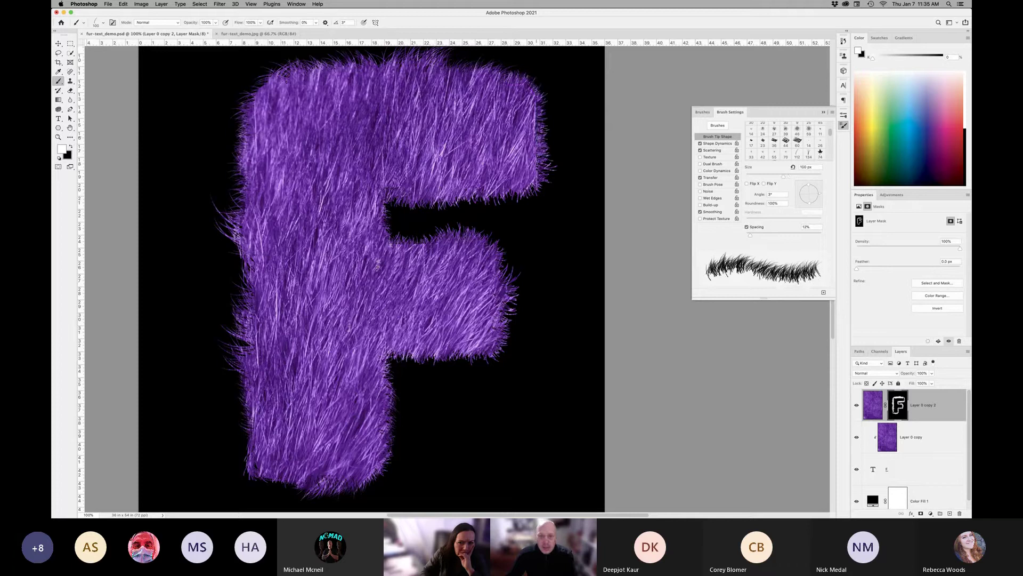
key(bracketright)
key(bracketright)
drag(548, 141, 543, 112)
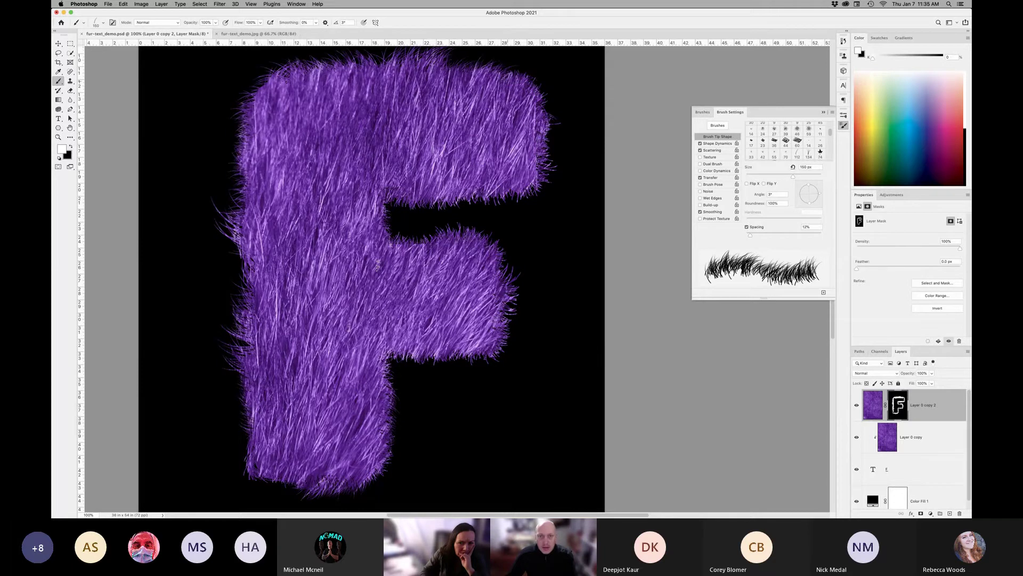
drag(525, 67, 509, 64)
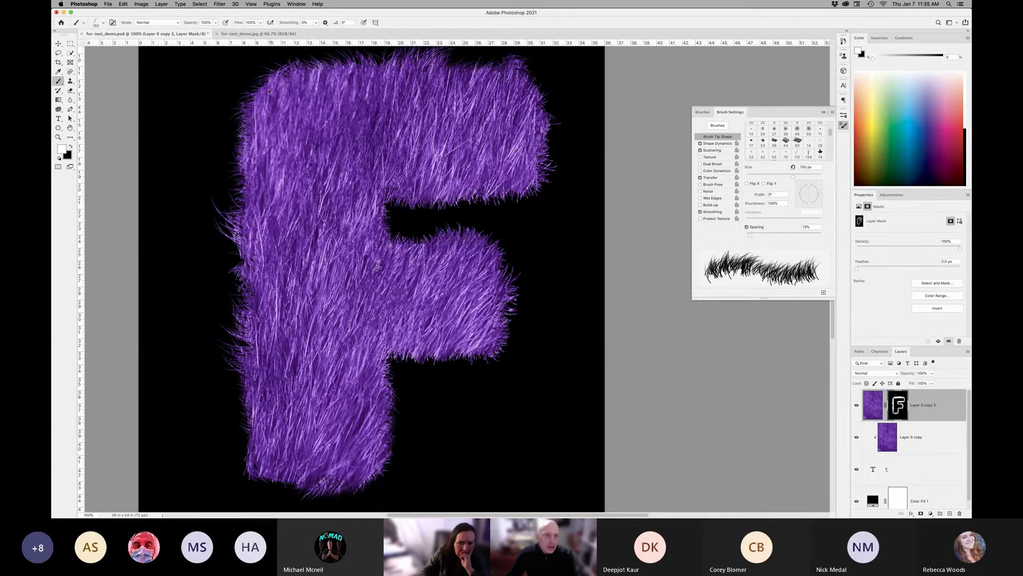
drag(263, 94, 250, 77)
key(super+minus)
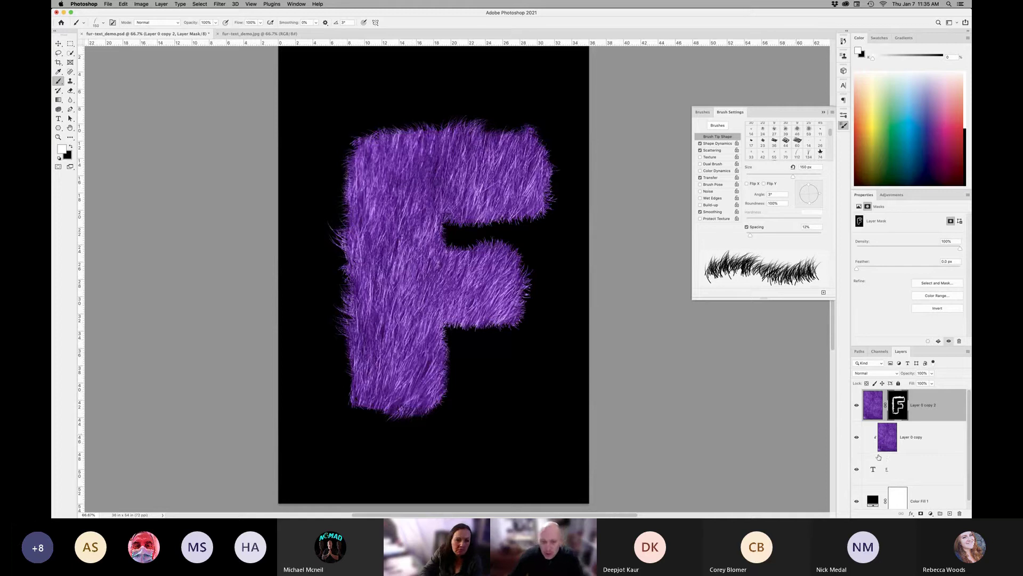
- Hide Layer 0 copy 2 and select the Layer 0 copy layer
click(856, 407)
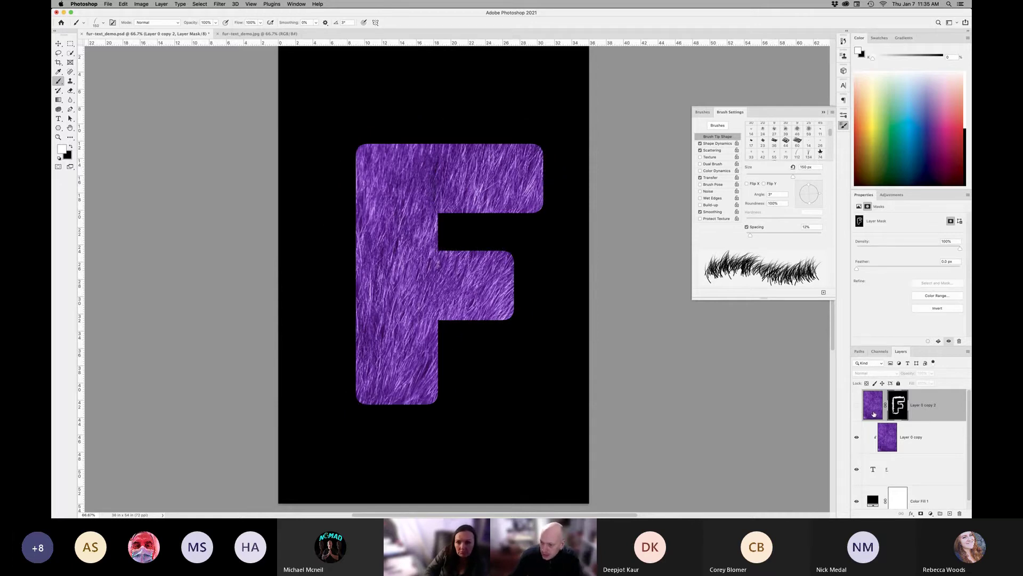
click(888, 438)
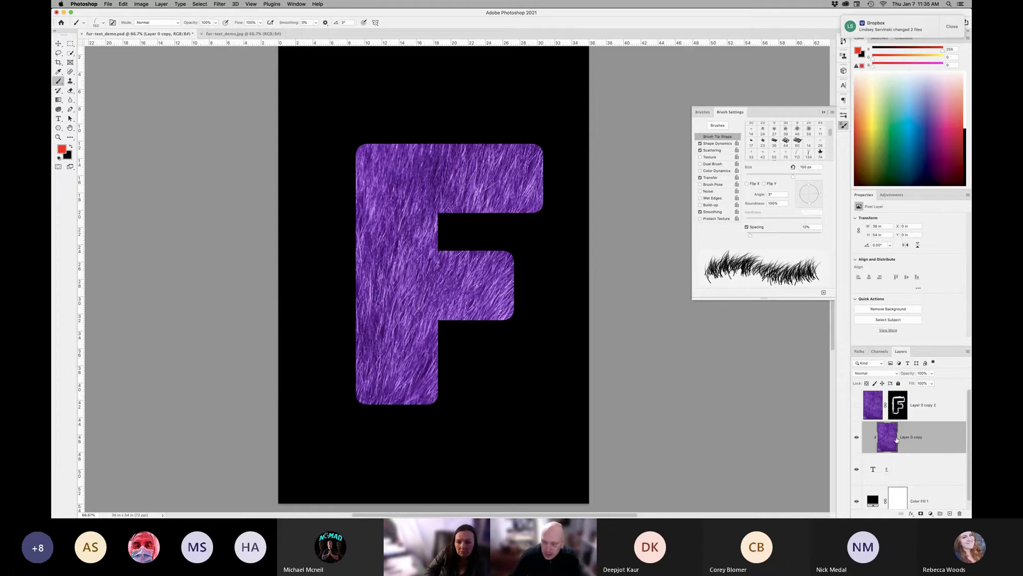
- Duplicate Layer 0 copy as Layer 0 copy 3 and move it to the top of the stack
right_click(934, 440)
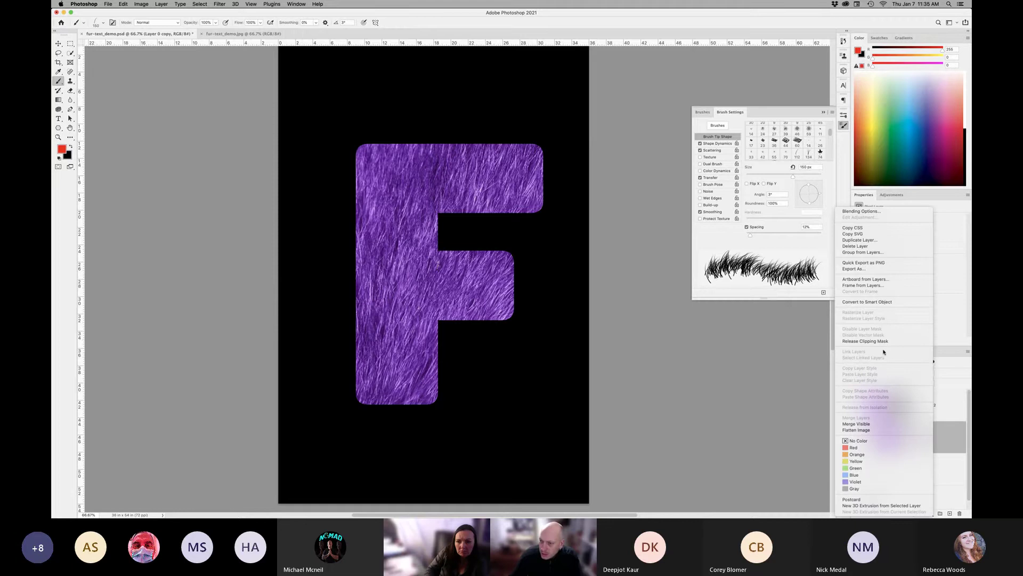
click(883, 241)
click(577, 238)
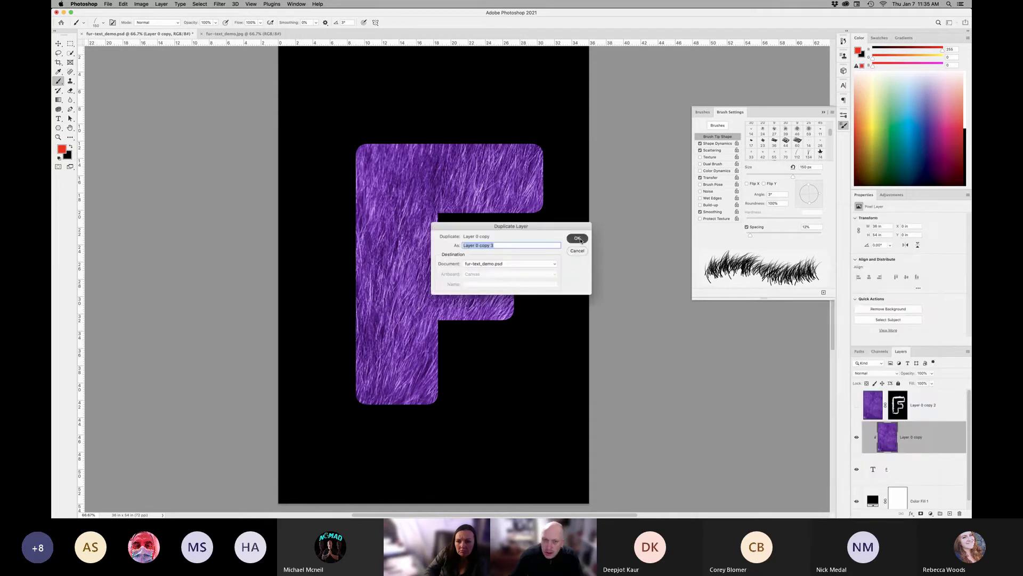
drag(887, 440, 878, 393)
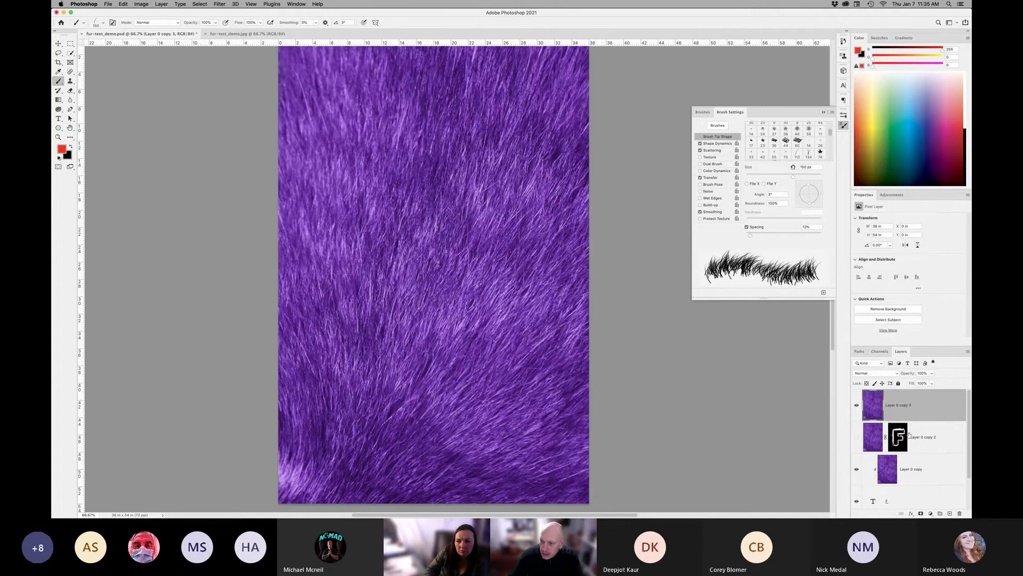
- Hide Layer 0 copy 3 and select the F type layer
scroll(919, 459, down, 1)
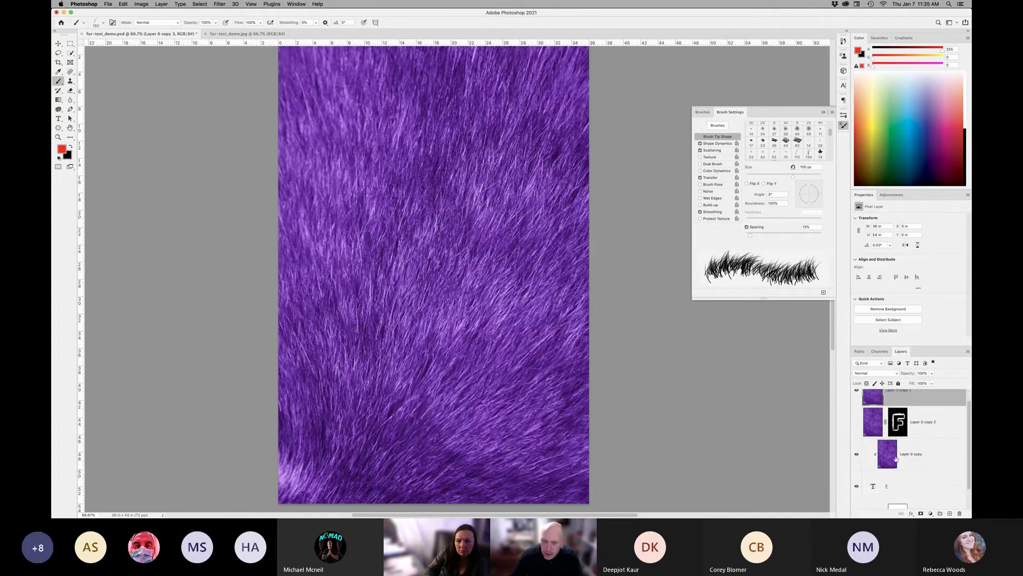
scroll(869, 415, up, 1)
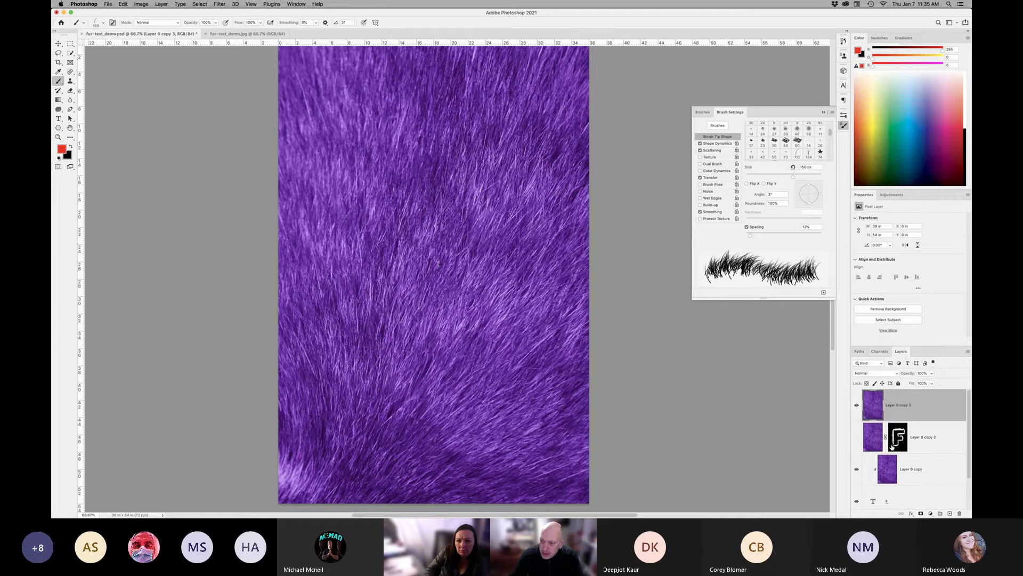
scroll(901, 468, down, 1)
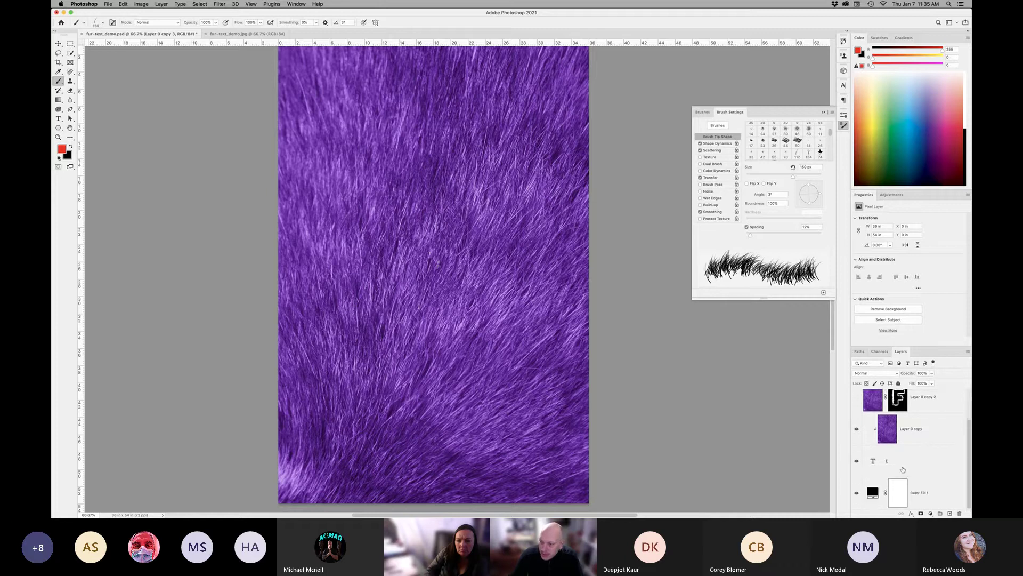
scroll(899, 429, up, 1)
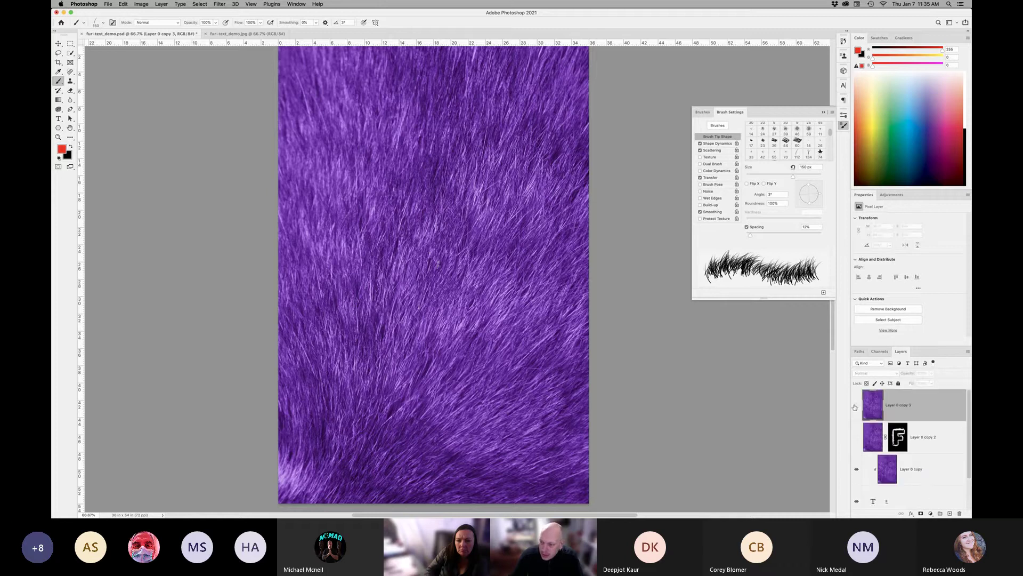
click(856, 406)
scroll(879, 469, down, 3)
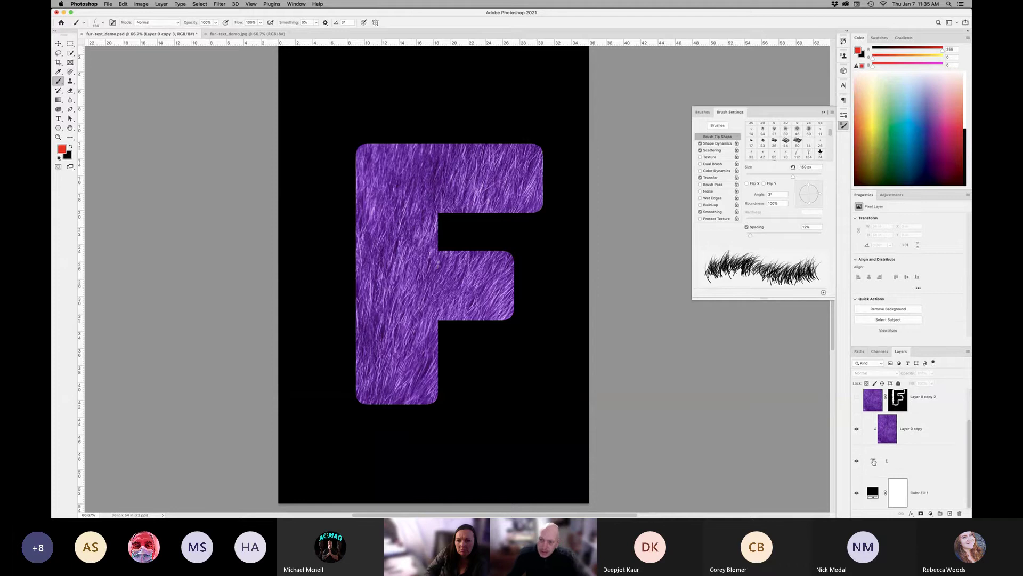
click(881, 468)
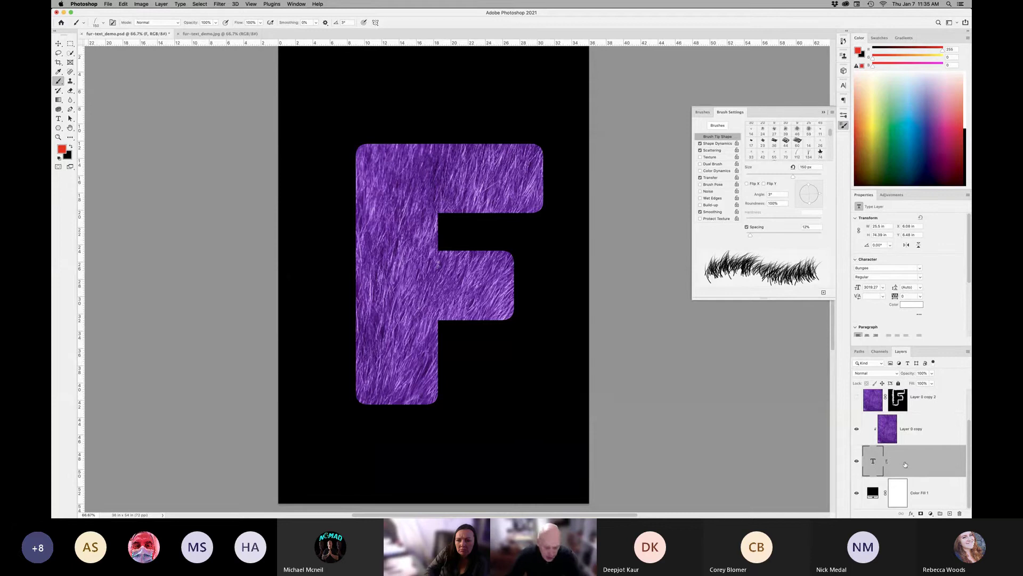
- Load the F type as a selection and convert it into a Work Path
super+click(877, 465)
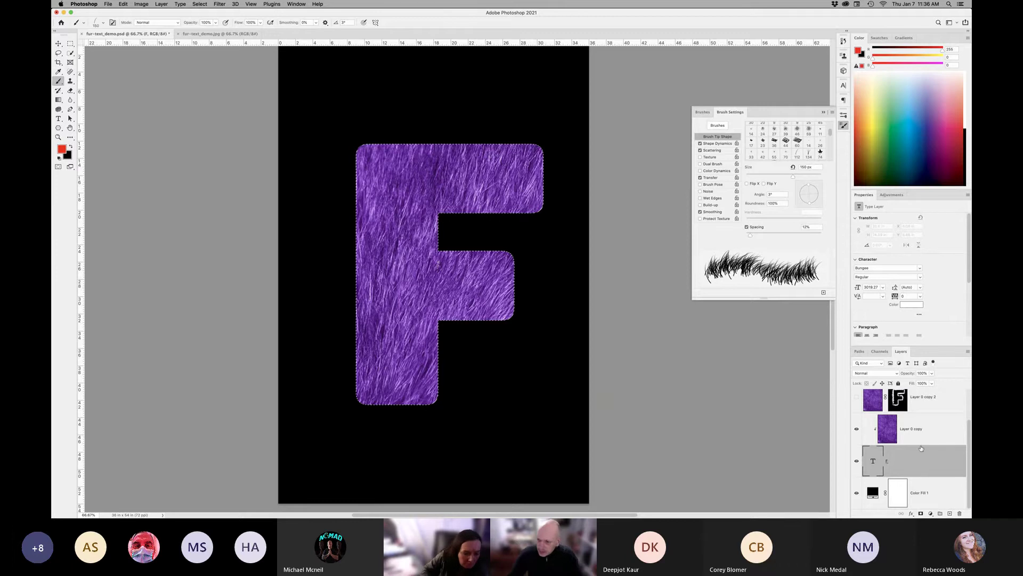
scroll(903, 448, up, 1)
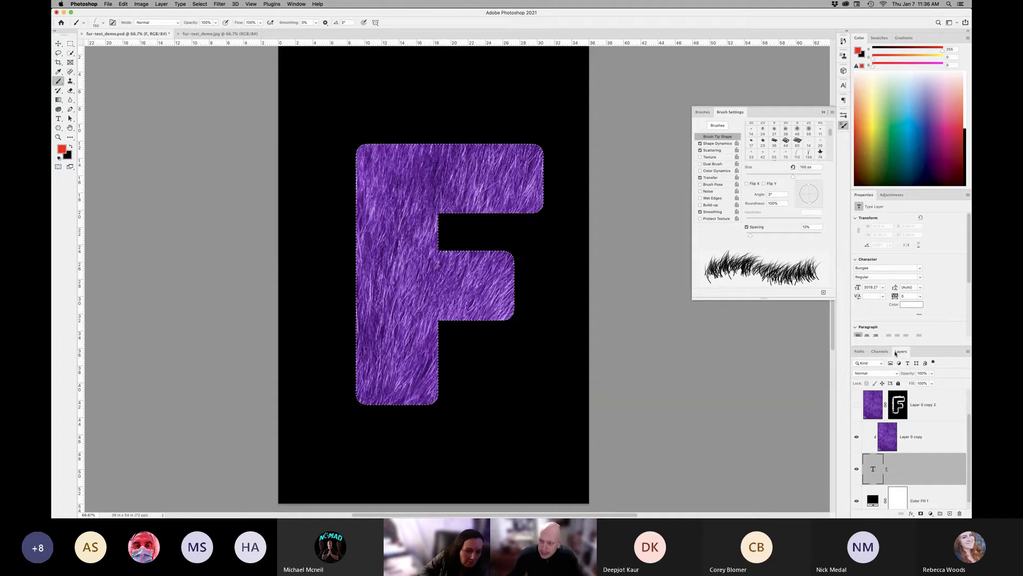
click(858, 351)
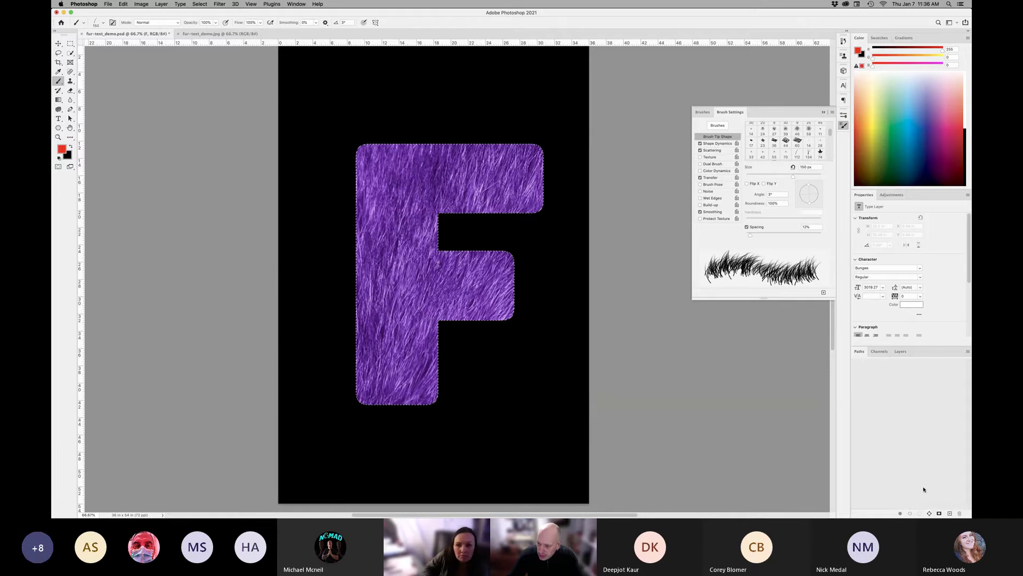
click(929, 512)
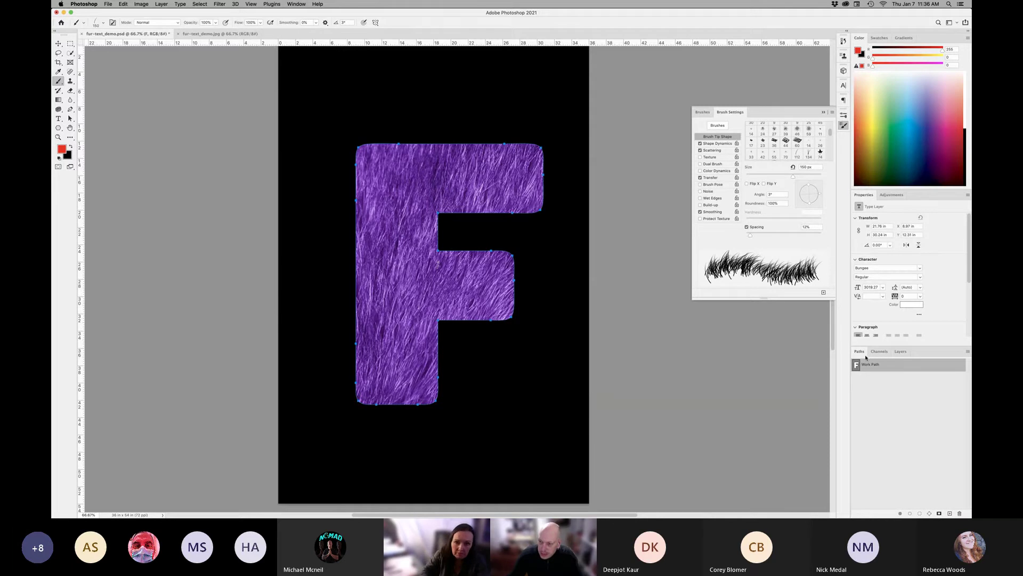
- Make Layer 0 copy 3 visible again and select it
click(900, 351)
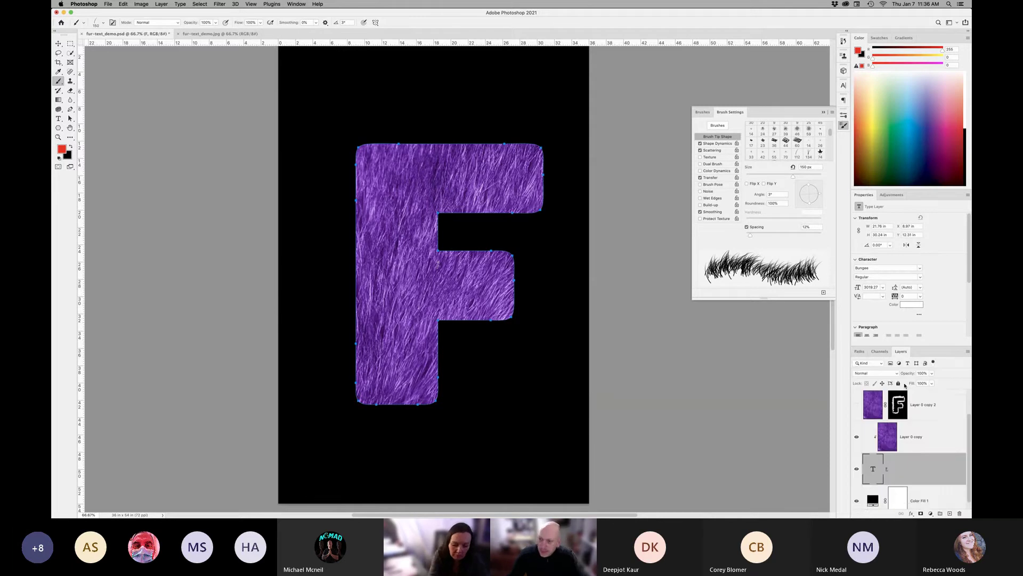
scroll(885, 418, up, 1)
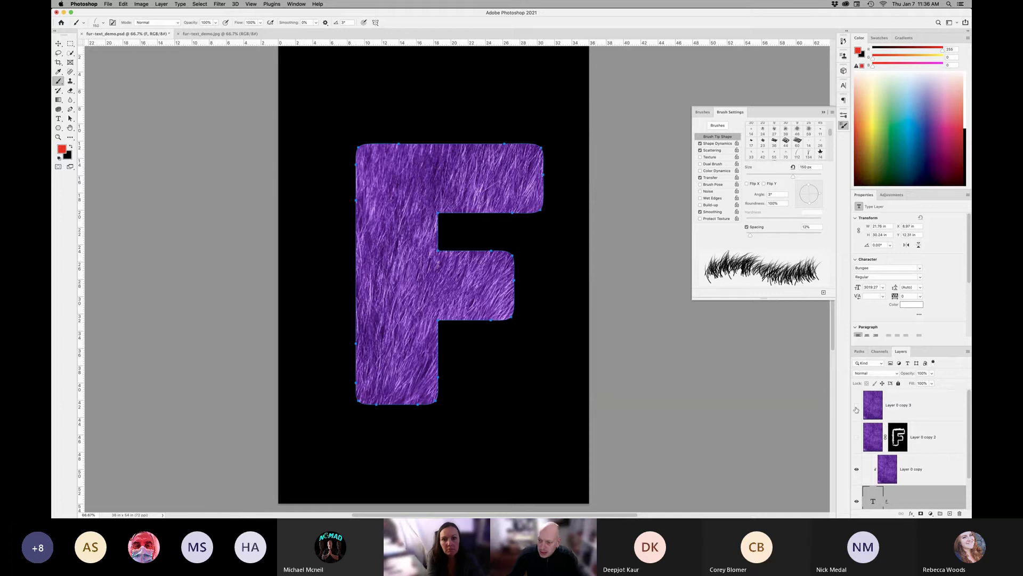
click(856, 405)
click(875, 416)
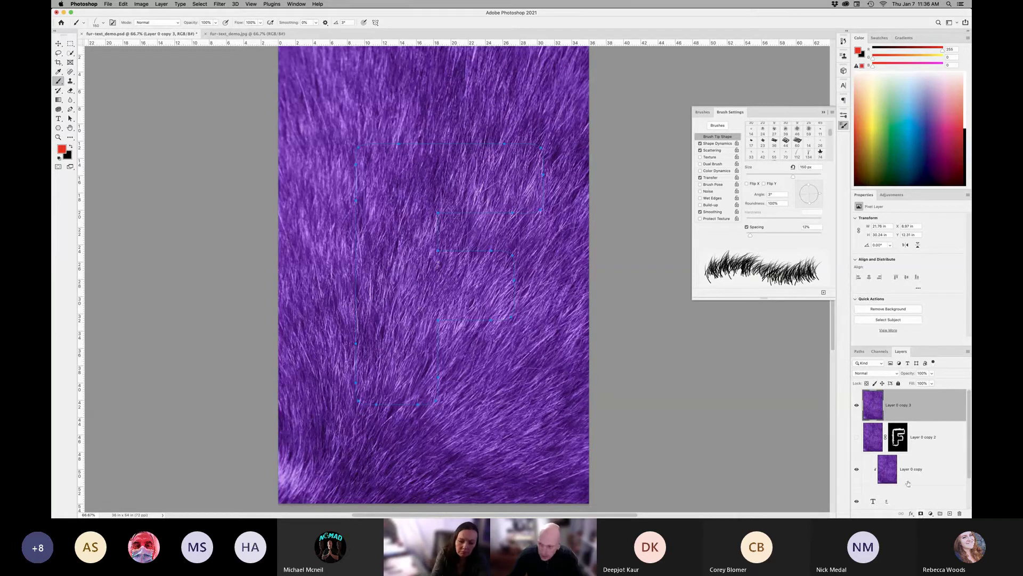
- Add a layer mask to Layer 0 copy 3 and invert it to solid black
click(921, 514)
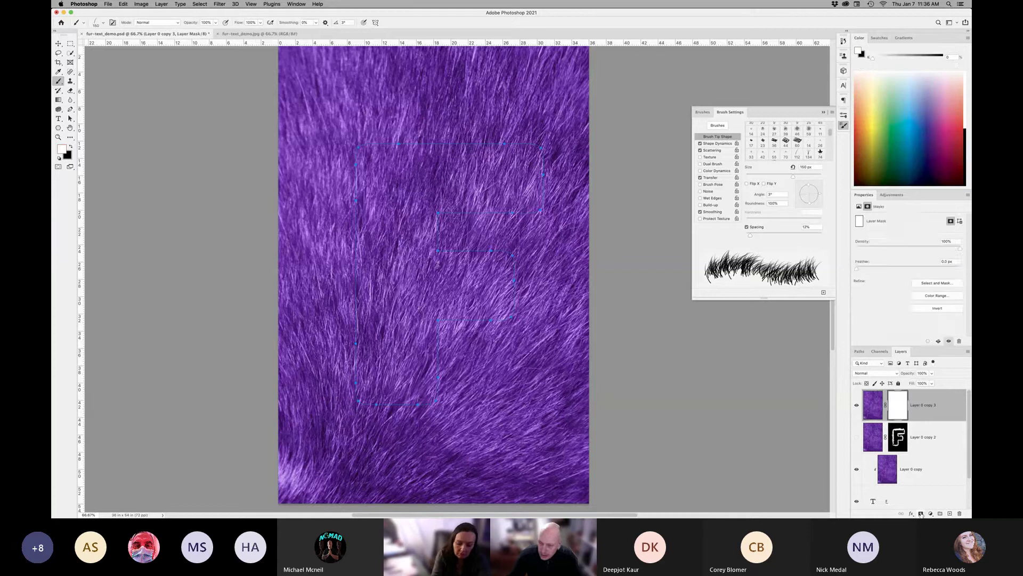
key(super+i)
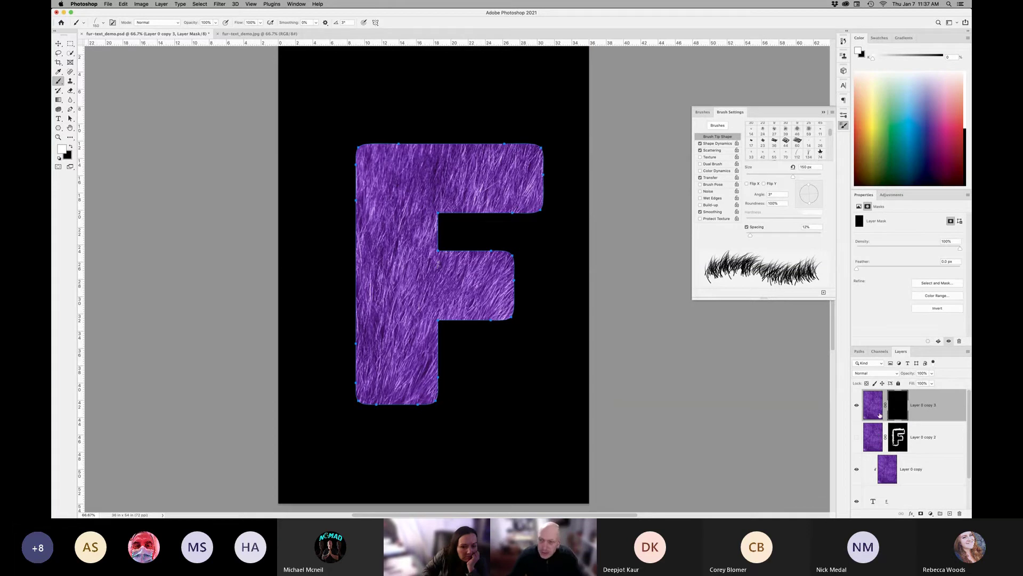
click(858, 352)
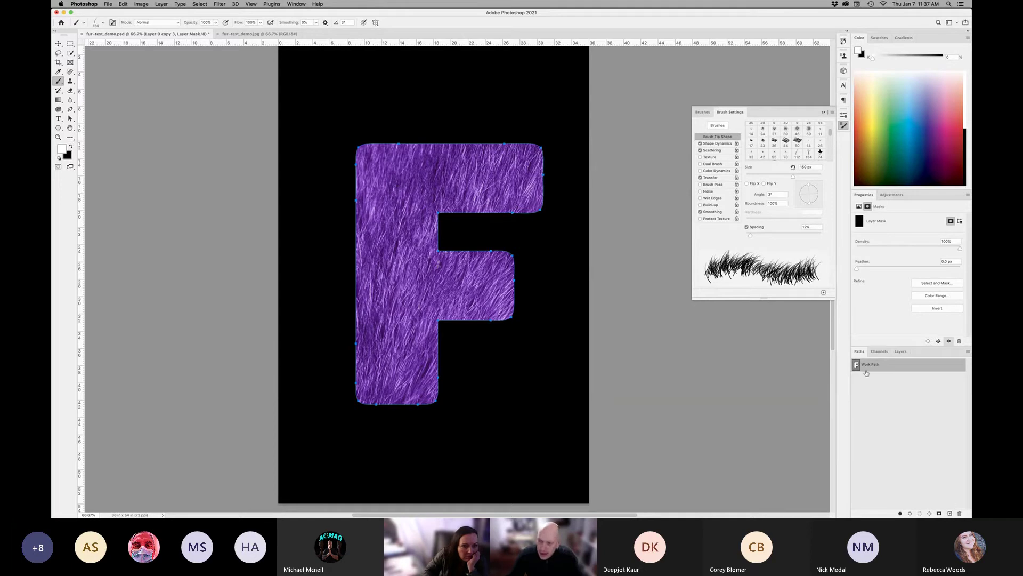
- Switch to the Brush tool with the Dune Grass preset selected
click(58, 83)
click(62, 84)
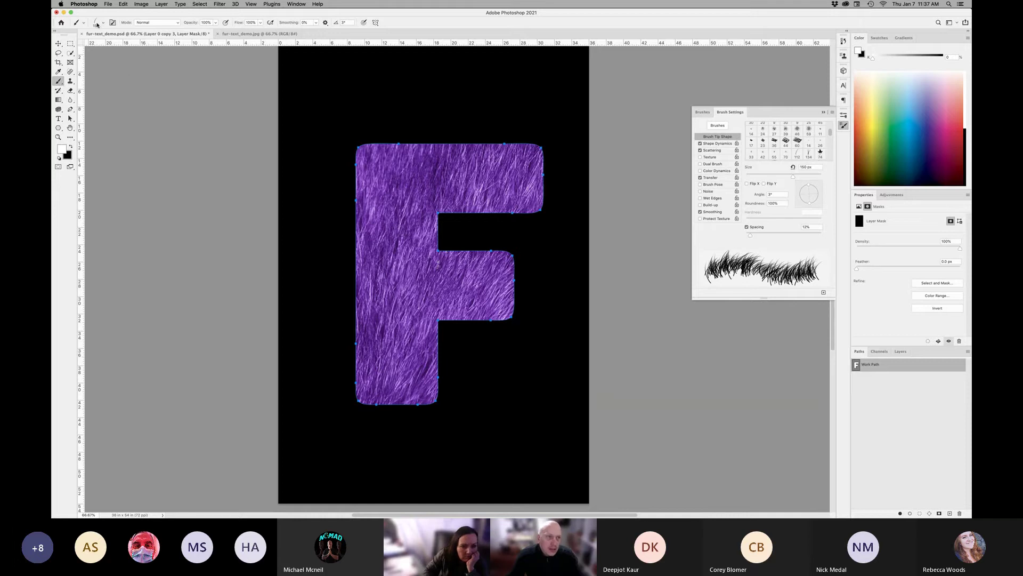
click(97, 24)
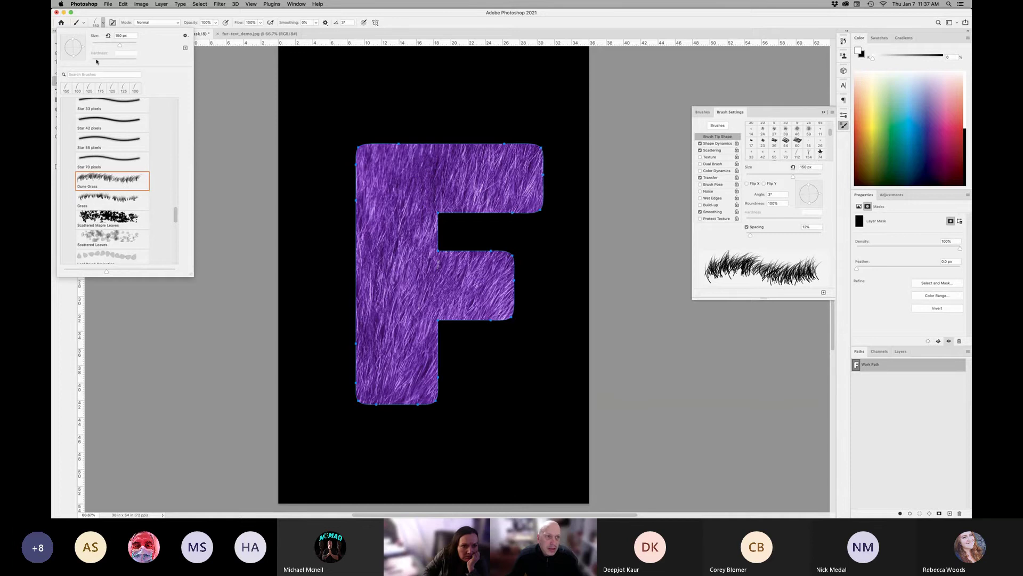
key(Return)
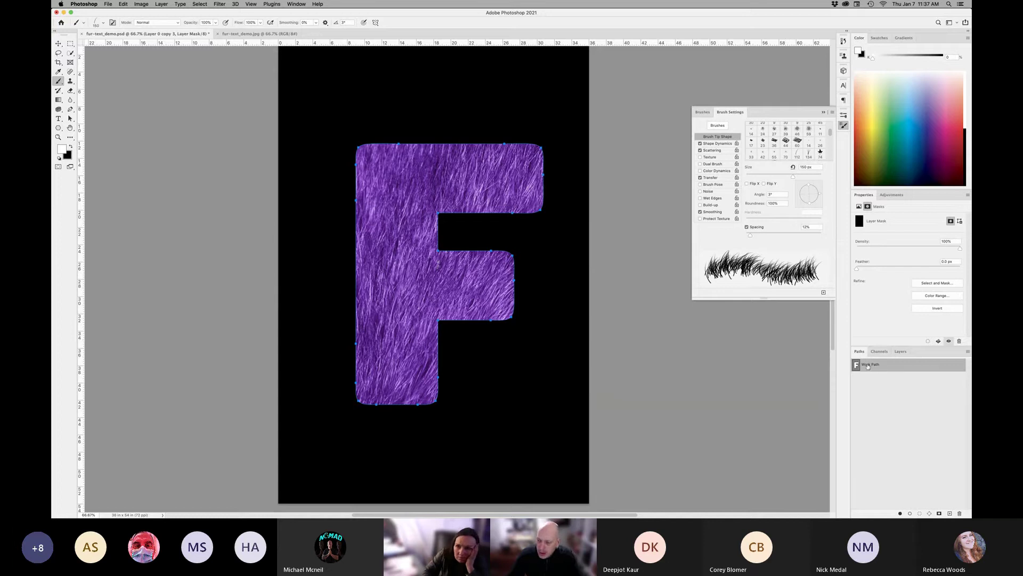
- Stroke the F Work Path with the Brush onto Layer 0 copy 3's mask
right_click(885, 368)
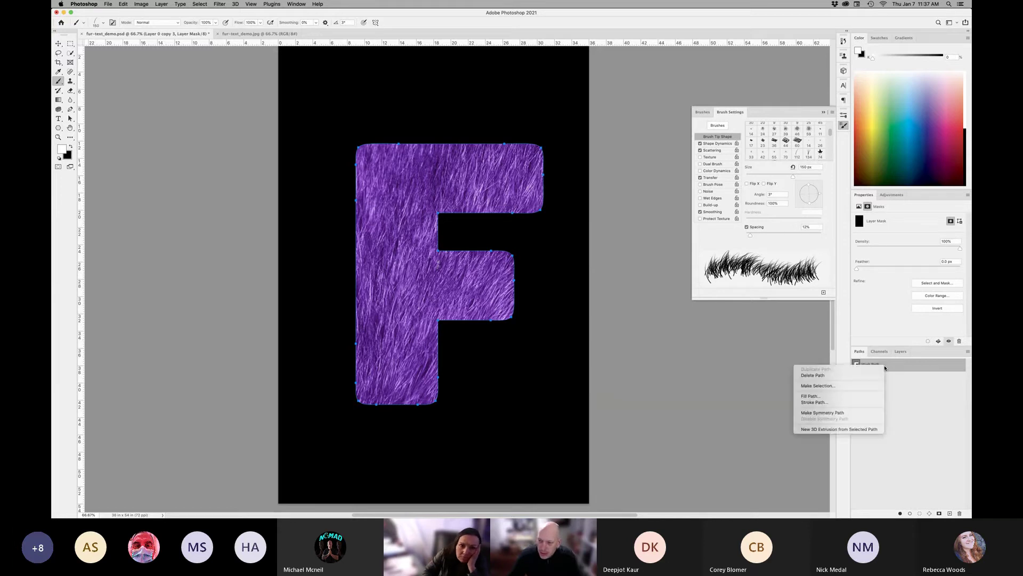
click(812, 402)
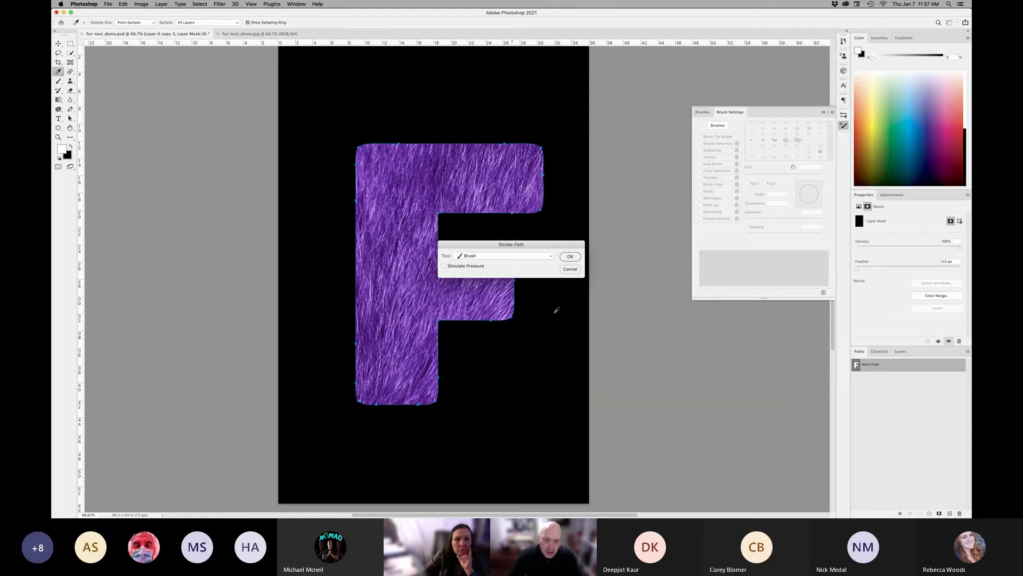
click(500, 257)
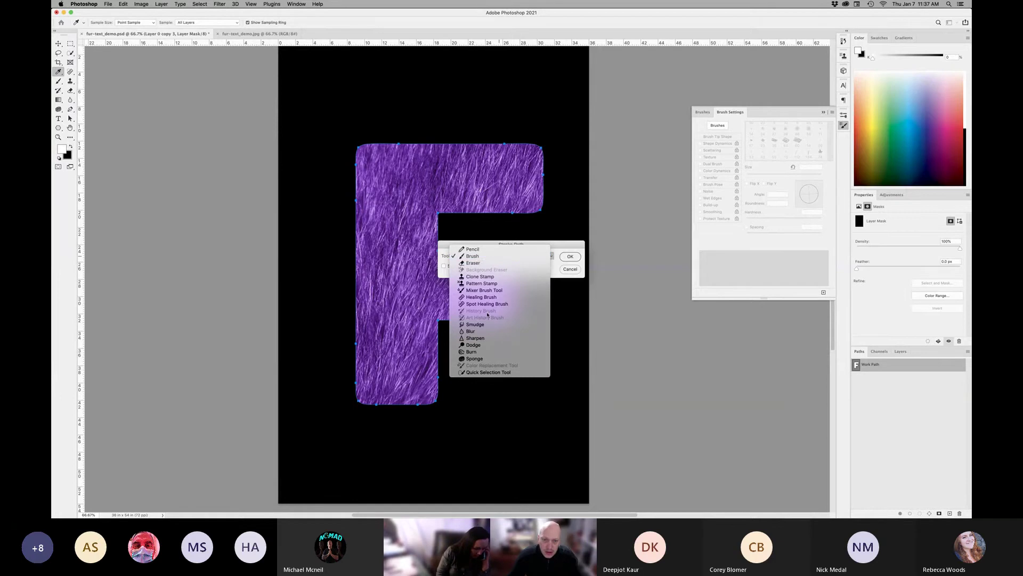
click(488, 258)
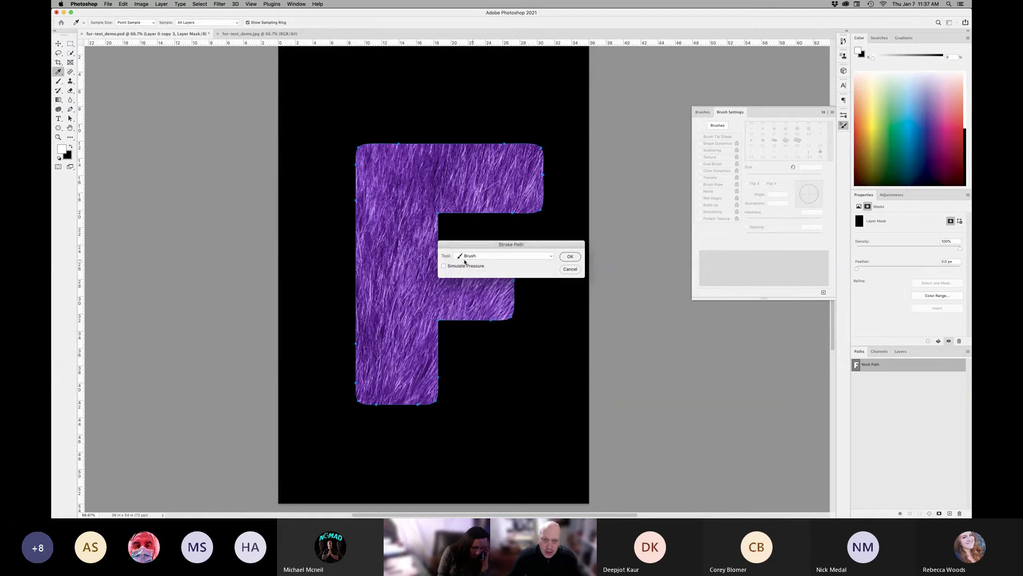
click(568, 256)
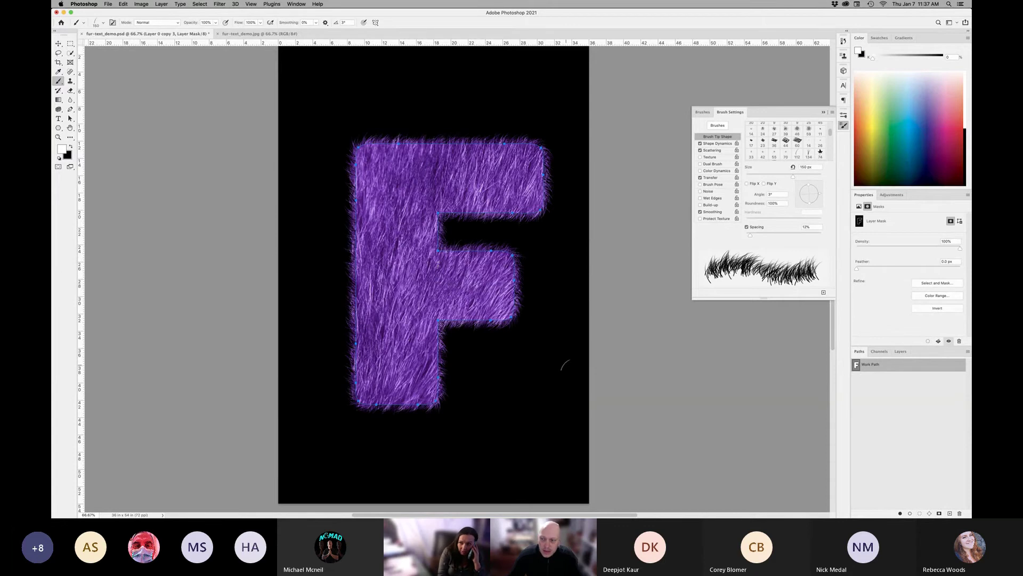
click(900, 352)
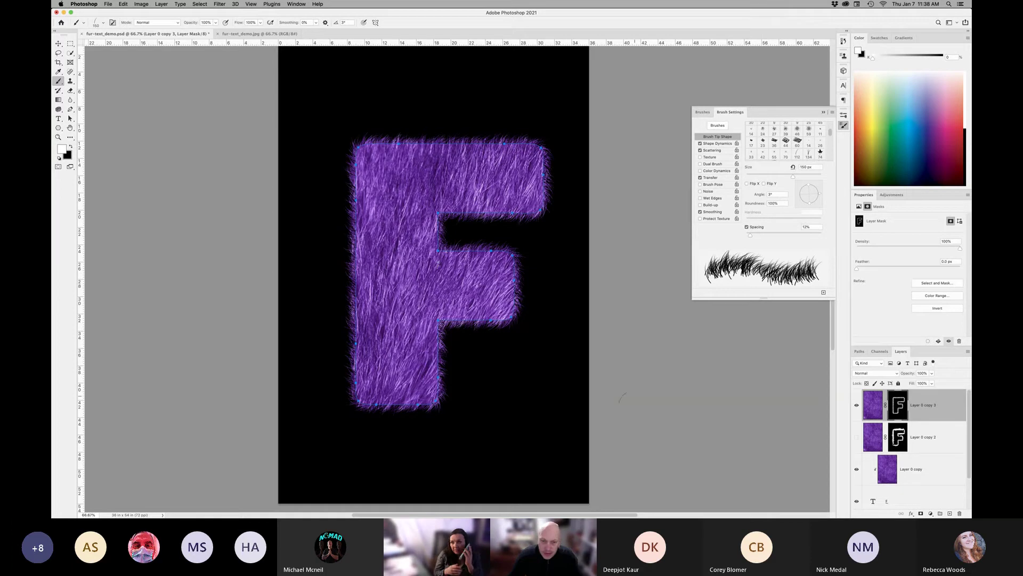
- Compare fur layers by toggling visibility, ending with Layer 0 copy 3 shown and copy 2 hidden
click(59, 44)
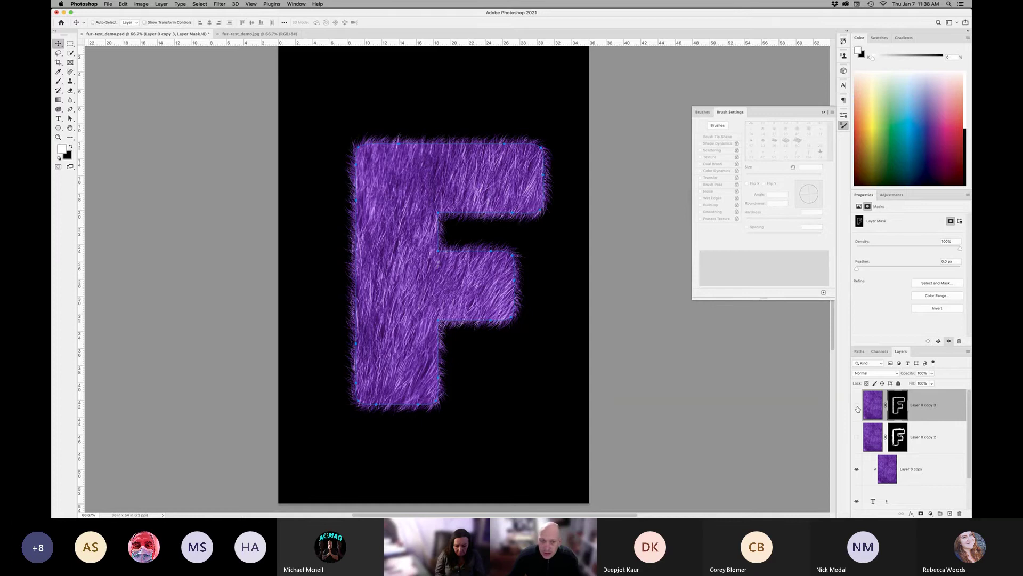
click(857, 408)
click(857, 407)
click(856, 437)
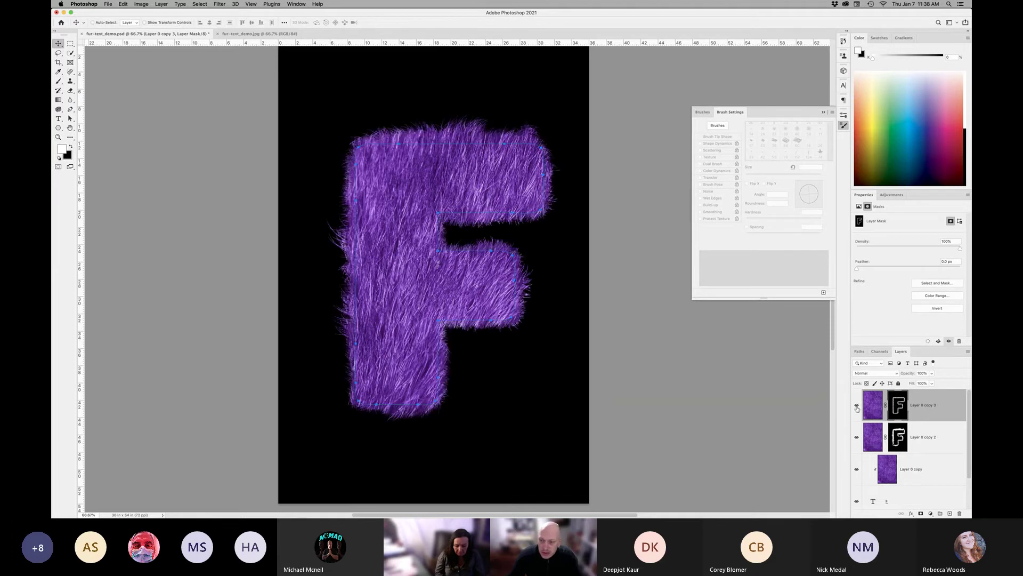
click(857, 408)
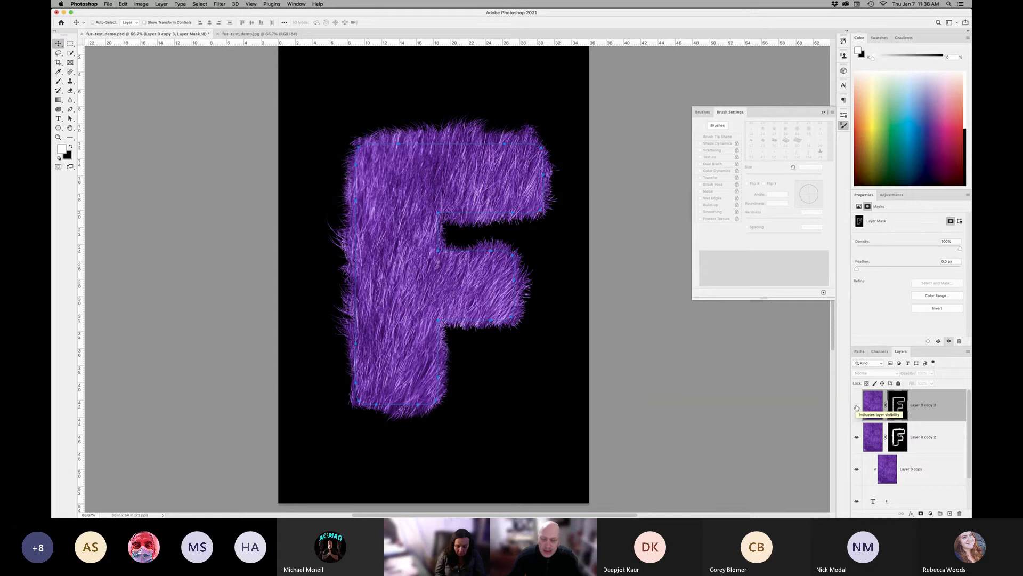
click(857, 408)
click(856, 437)
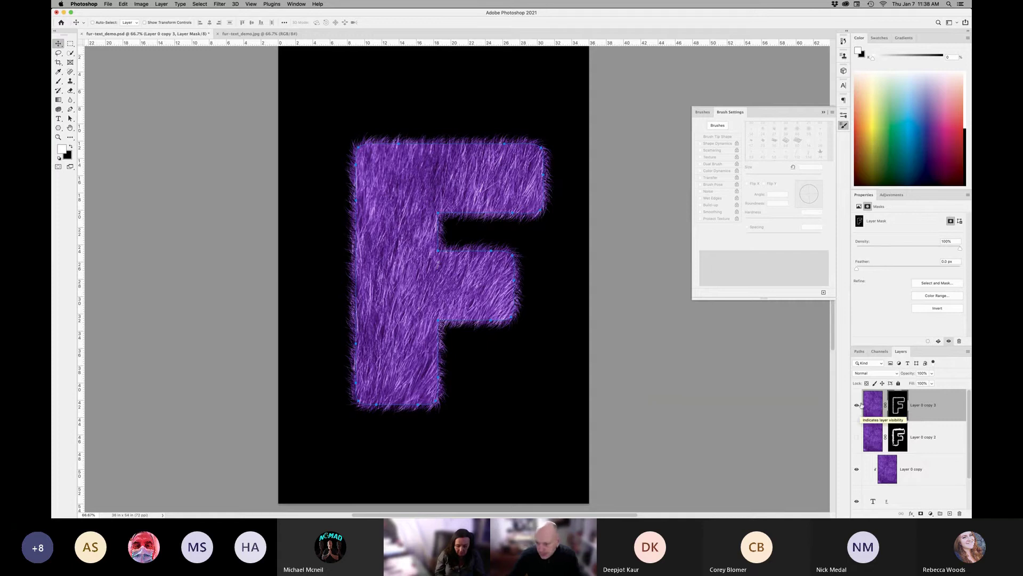
- Target Layer 0 copy 3's pixels and delete the Work Path from the Paths panel
click(877, 410)
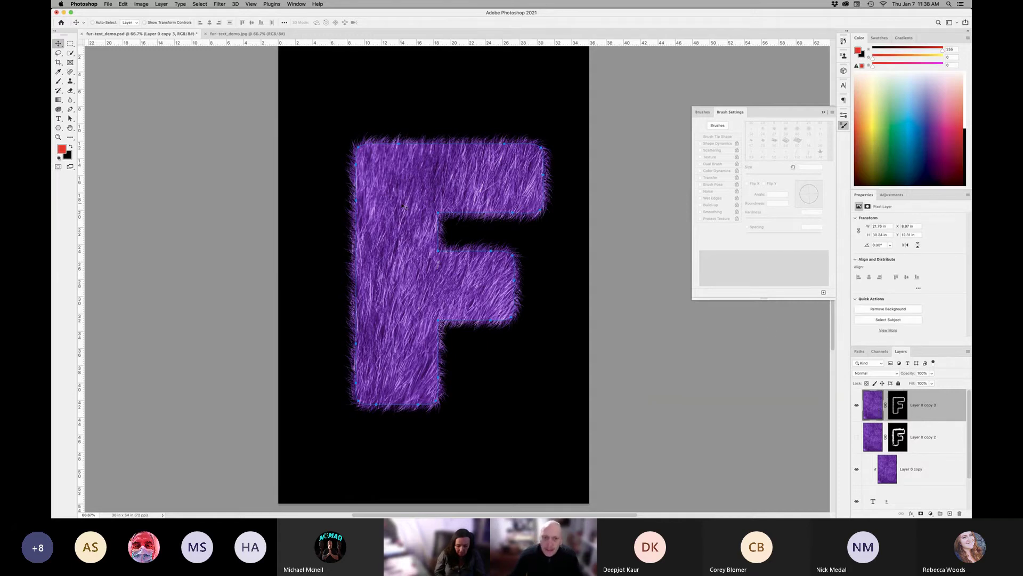
click(859, 351)
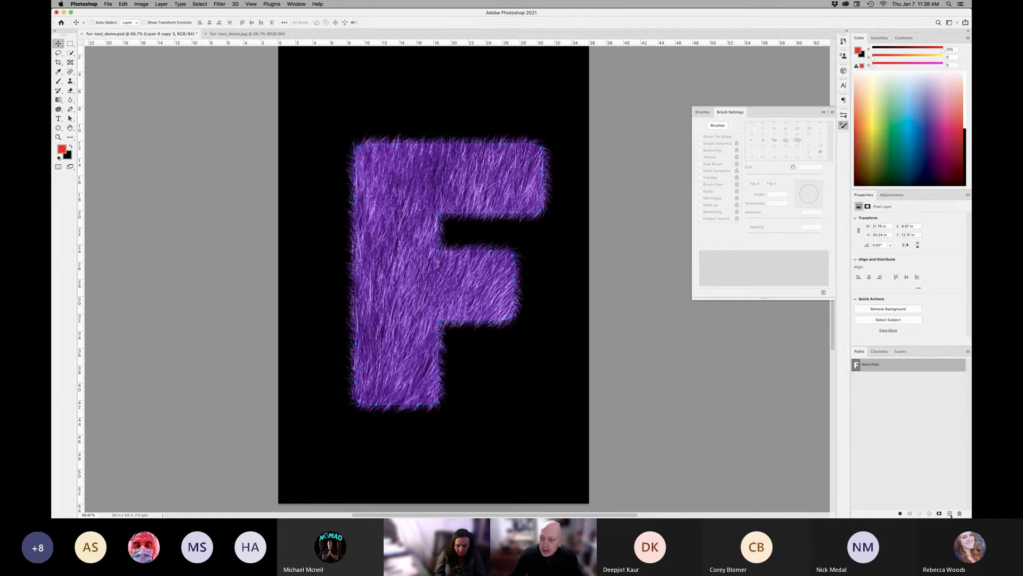
click(960, 512)
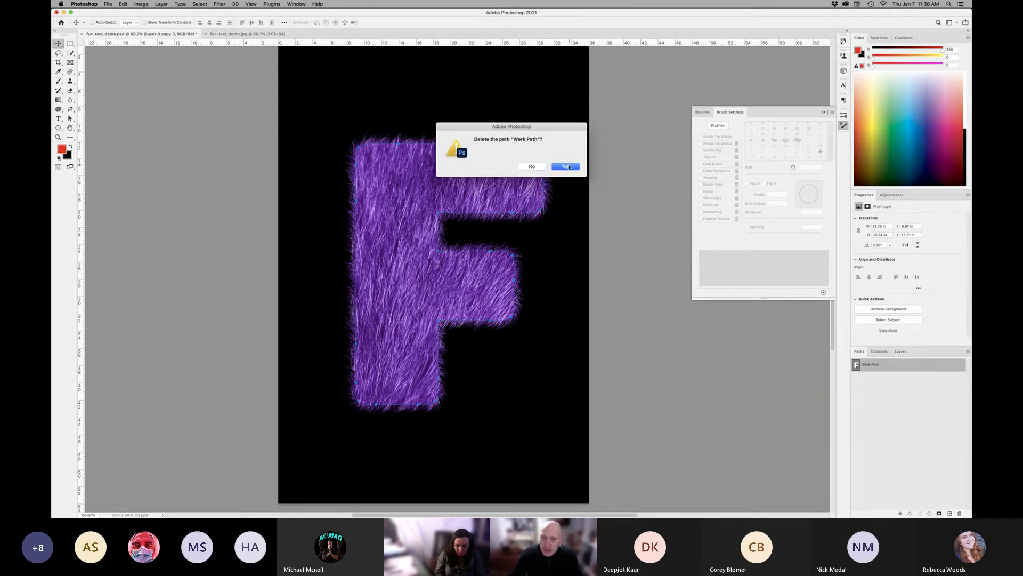
click(566, 166)
click(901, 352)
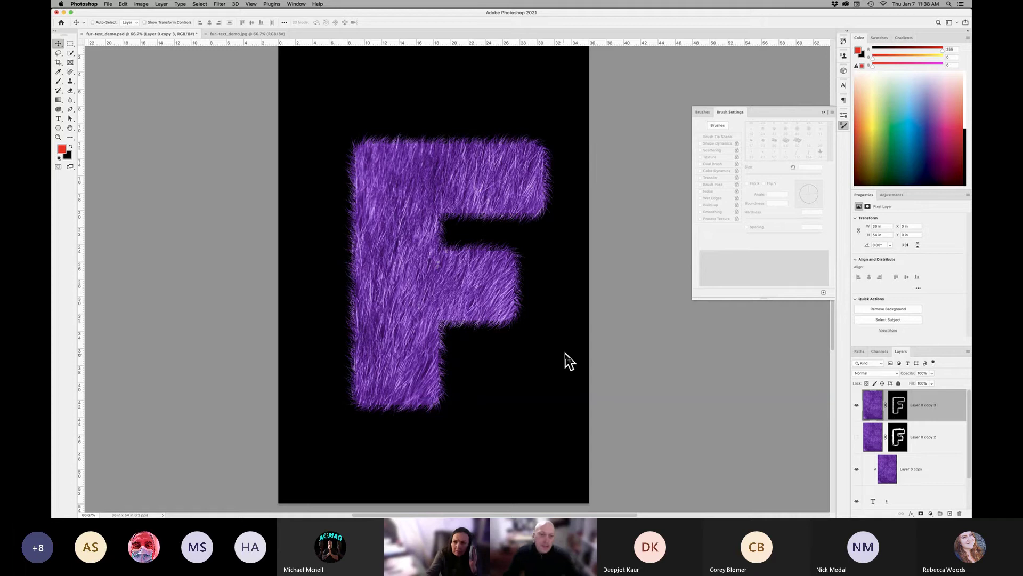
- Float the Layers panel and make it taller
scroll(608, 373, down, 1)
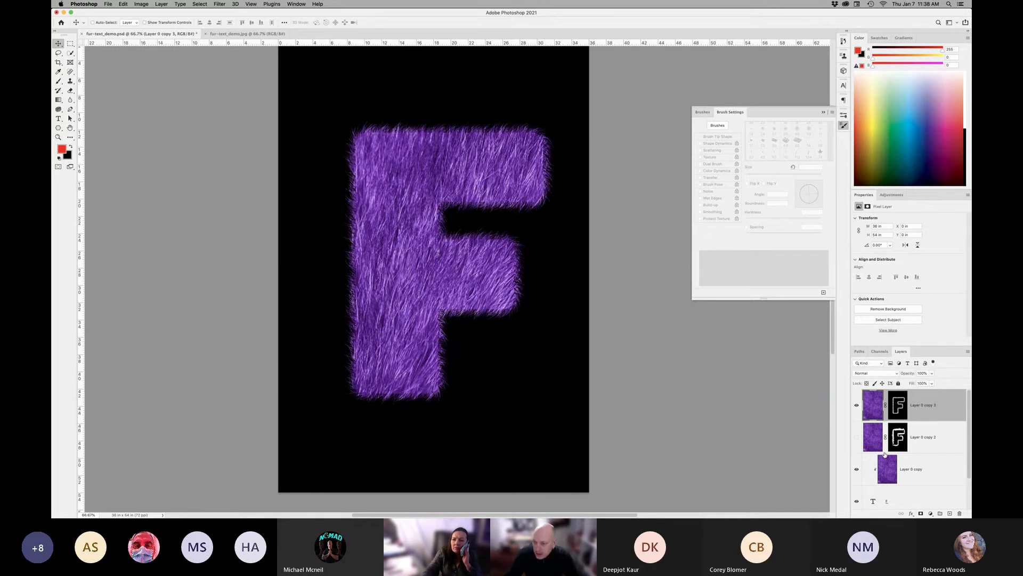
drag(906, 354, 626, 97)
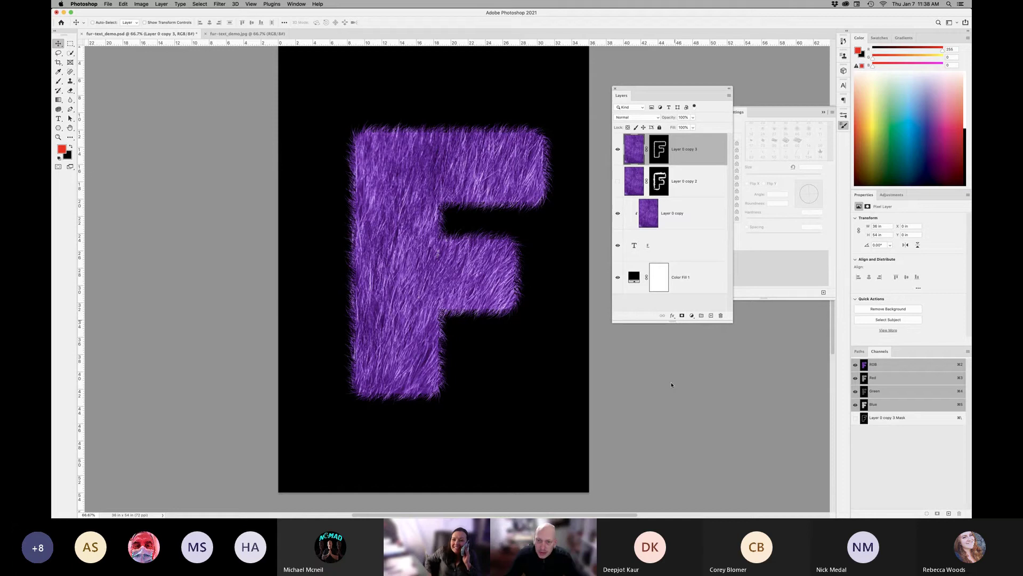
drag(674, 323, 691, 437)
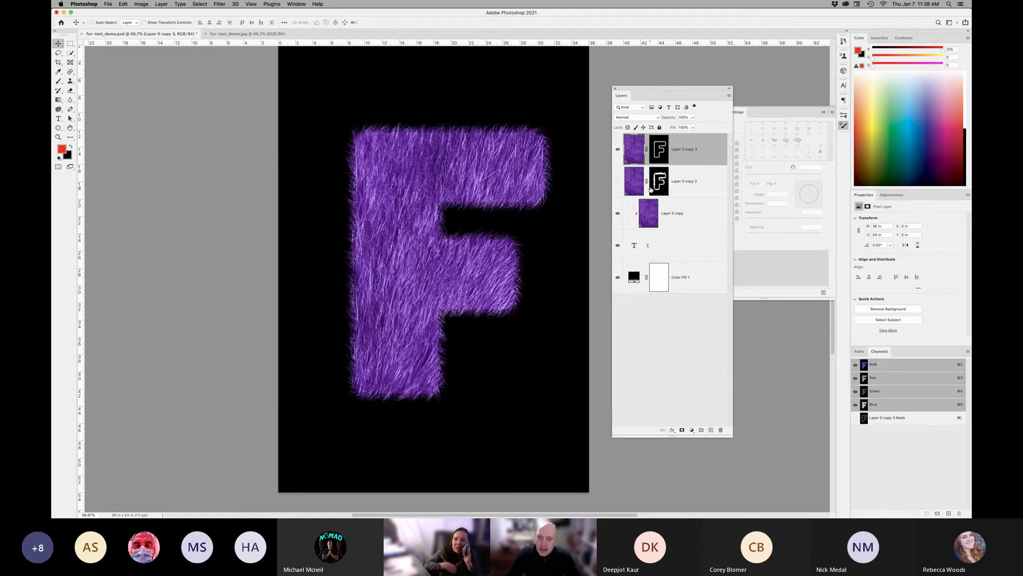
- Hide Layer 0 copy 3, show Layer 0 copy 2, and group it with Layer 0 copy and the text layer
click(618, 149)
click(625, 183)
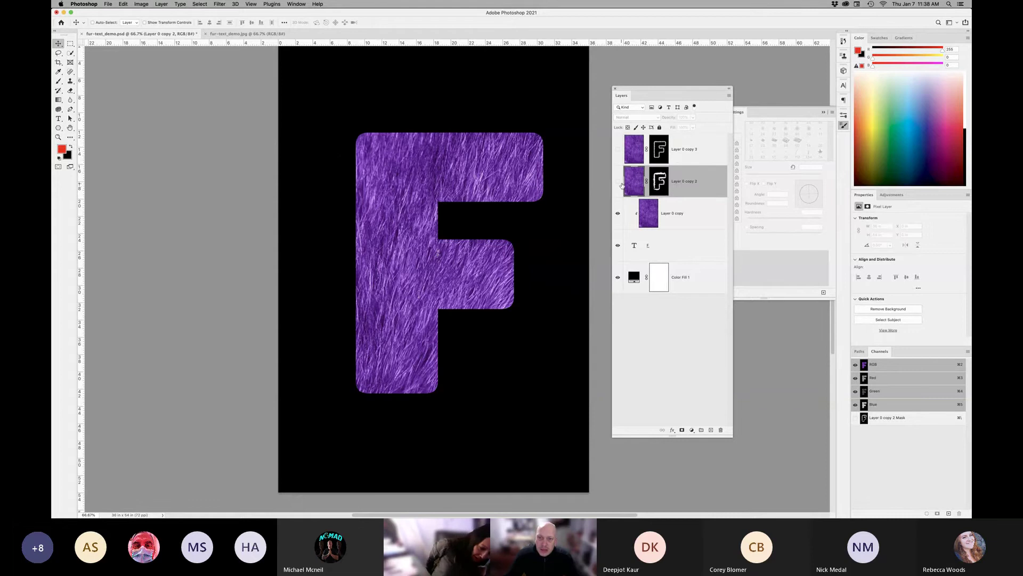
click(618, 182)
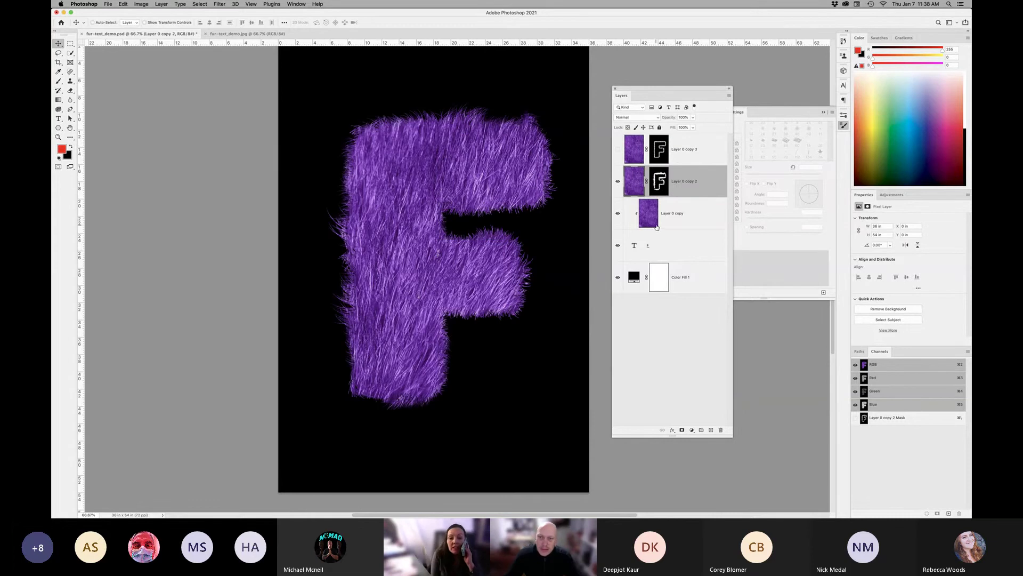
shift+click(666, 250)
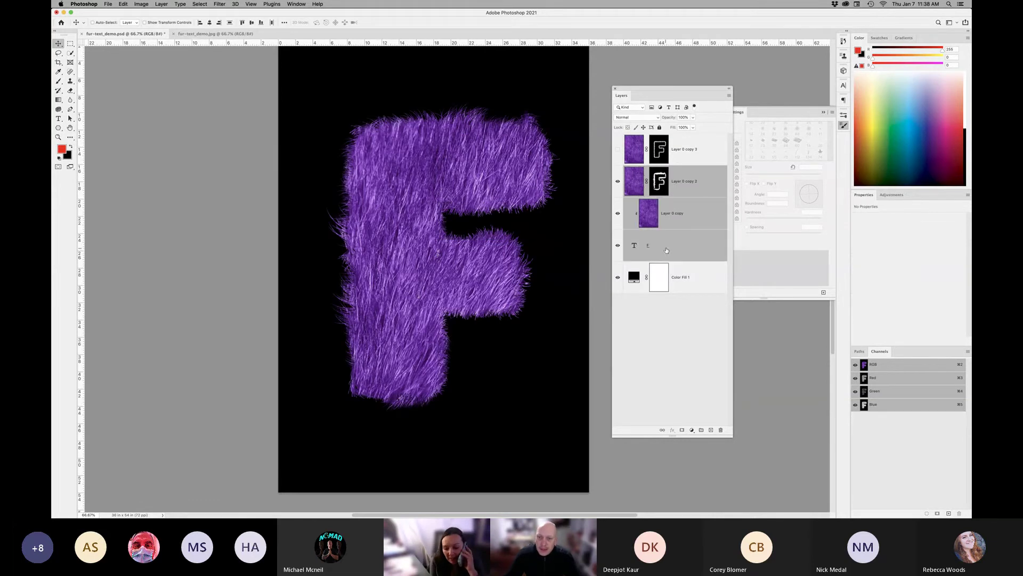
click(701, 430)
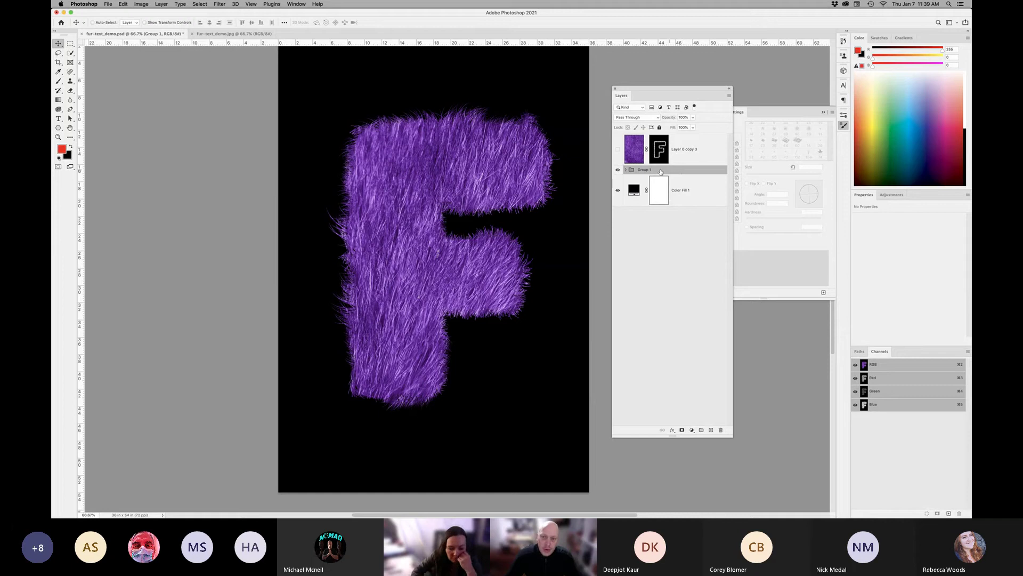
click(626, 170)
click(625, 169)
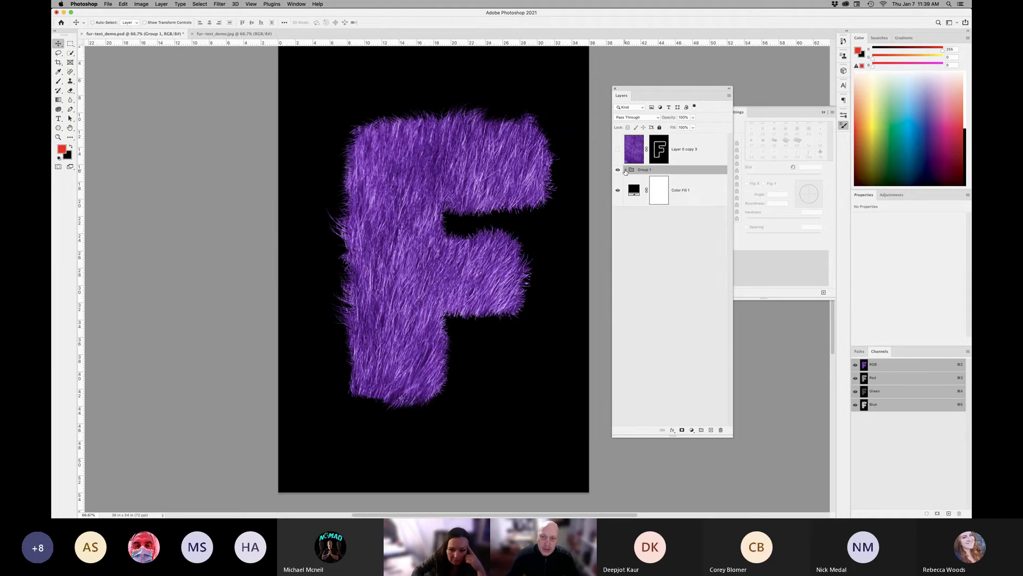
right_click(683, 171)
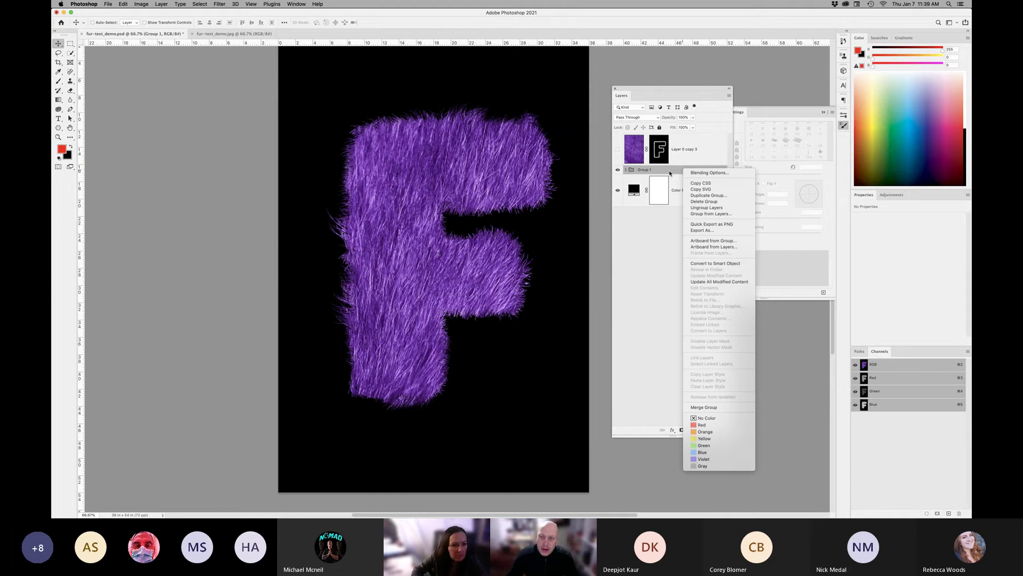
- Look through the context menus of Group 1's layer row and thumbnail
click(707, 183)
click(667, 255)
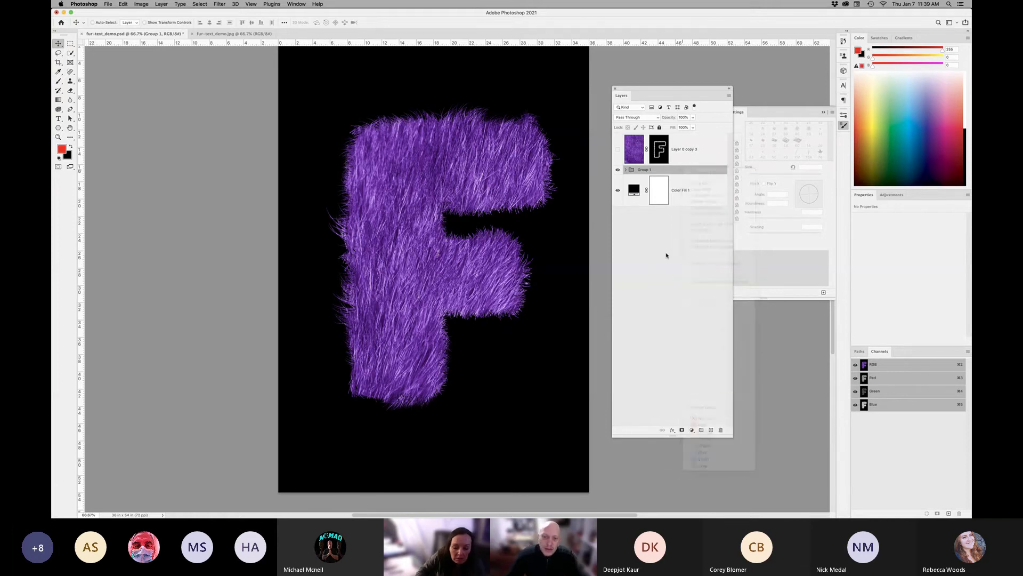
click(218, 4)
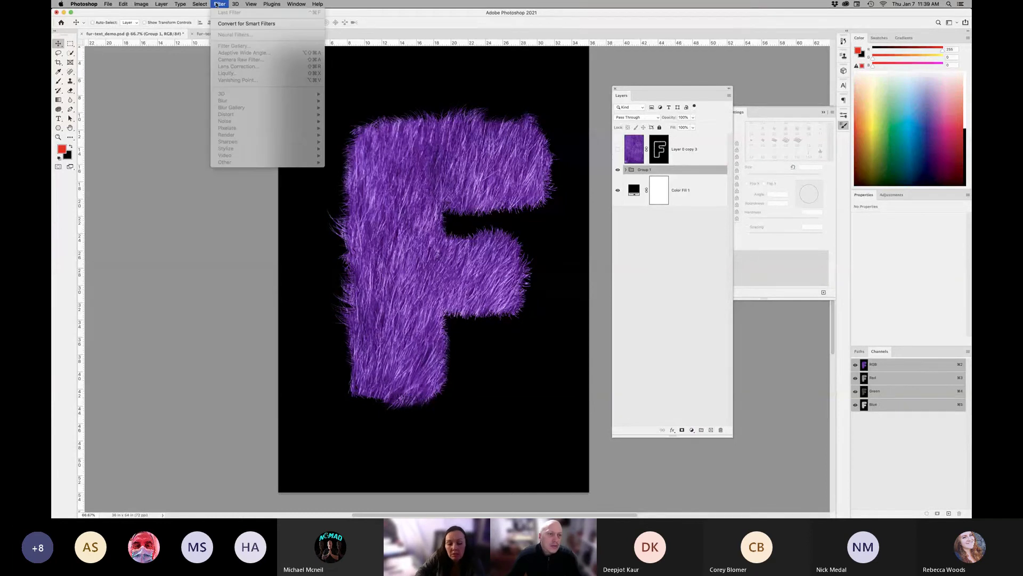
click(217, 4)
right_click(696, 171)
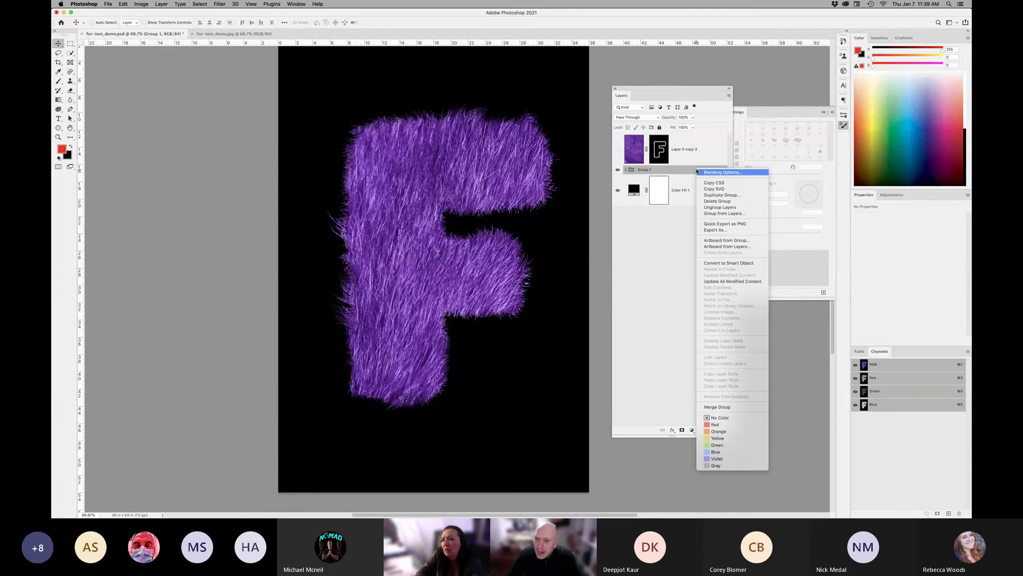
key(Escape)
right_click(632, 171)
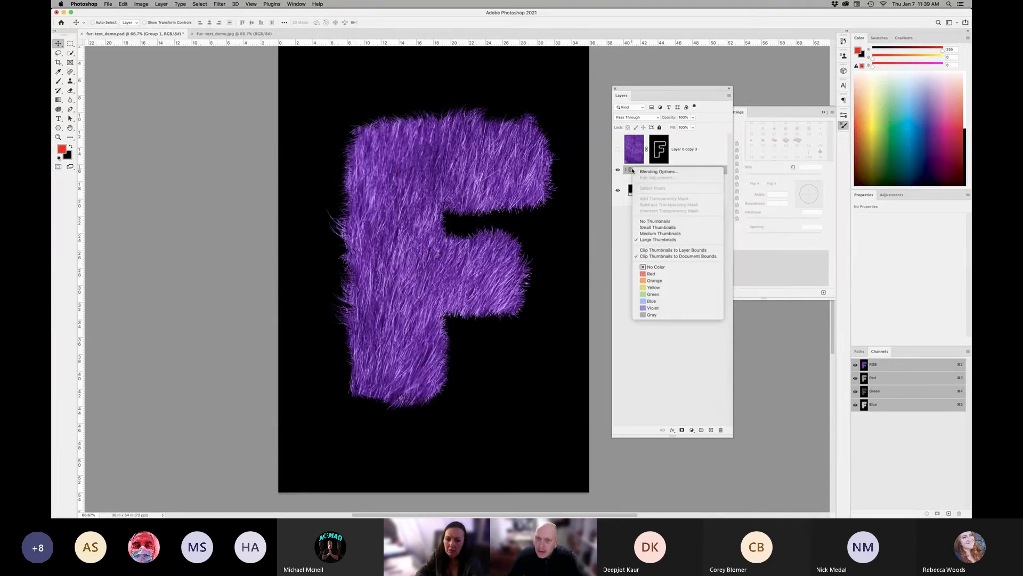
key(Escape)
right_click(692, 172)
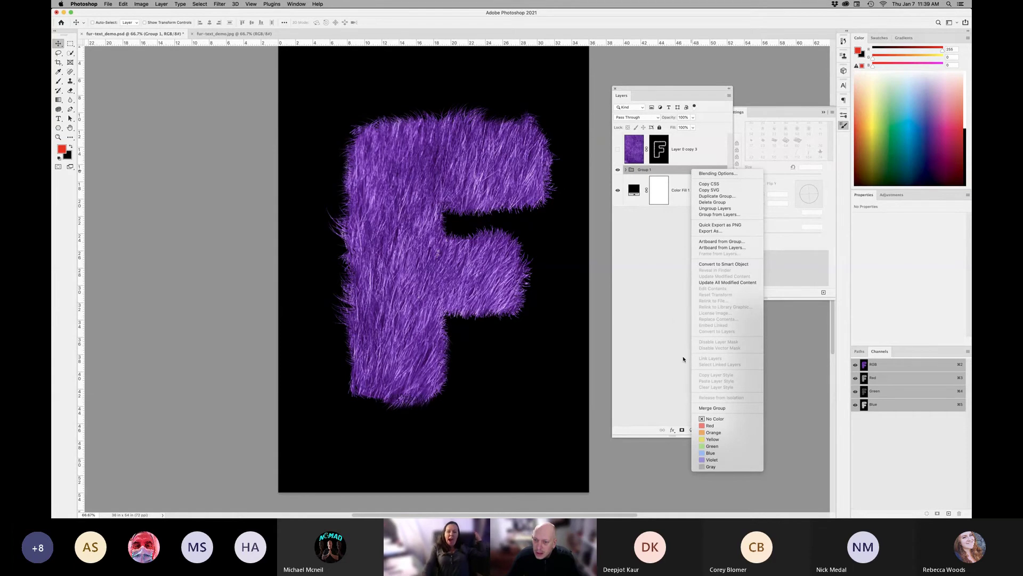
click(668, 271)
- Expand and collapse Group 1 to check its layers, then convert it to a smart object
click(627, 170)
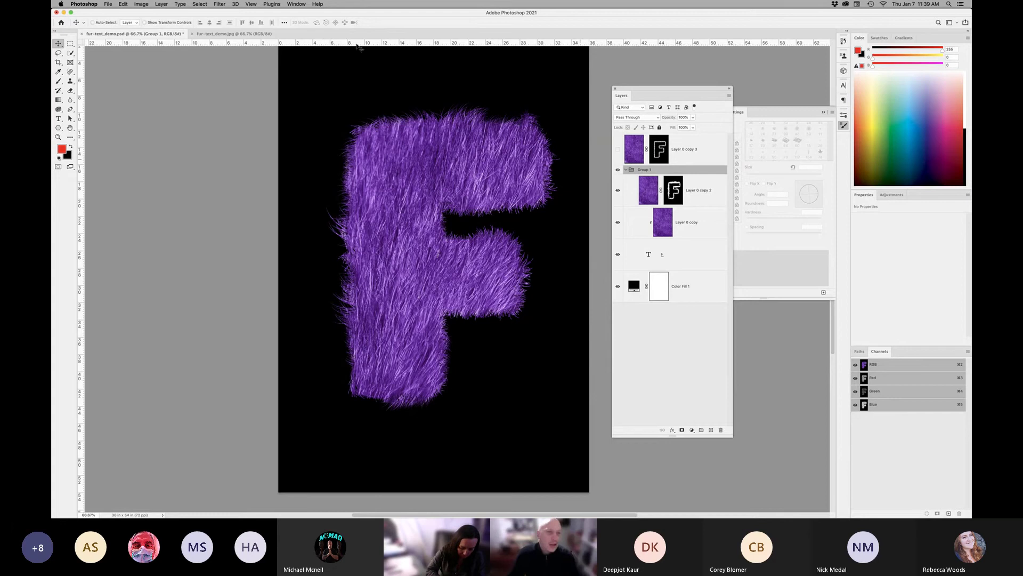
click(219, 3)
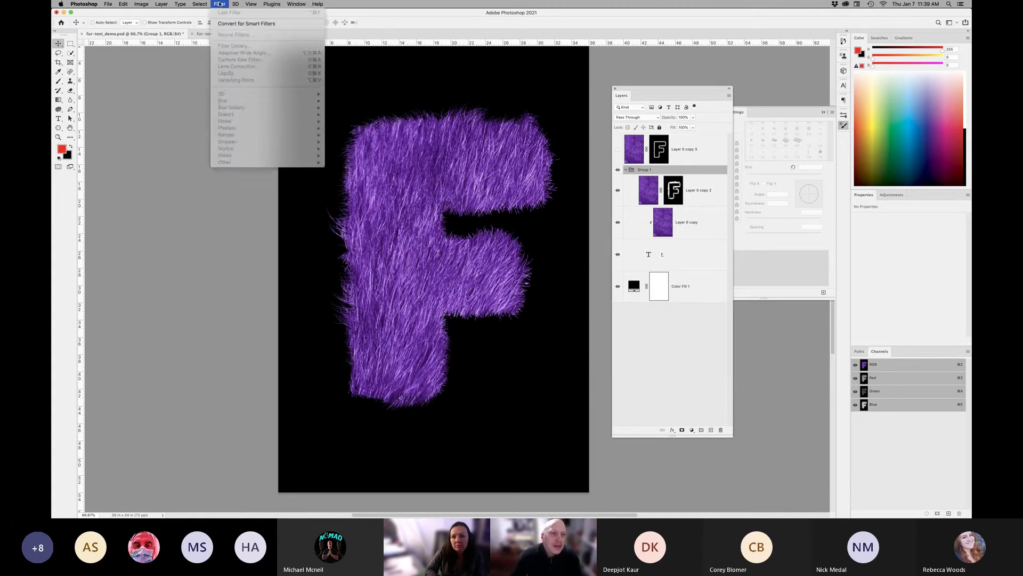
click(219, 4)
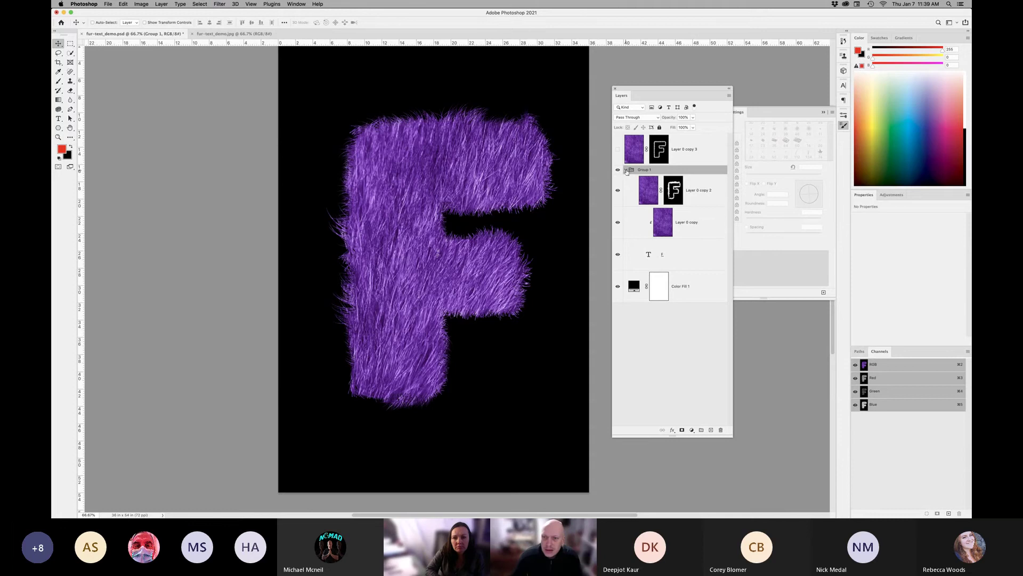
click(627, 170)
right_click(675, 174)
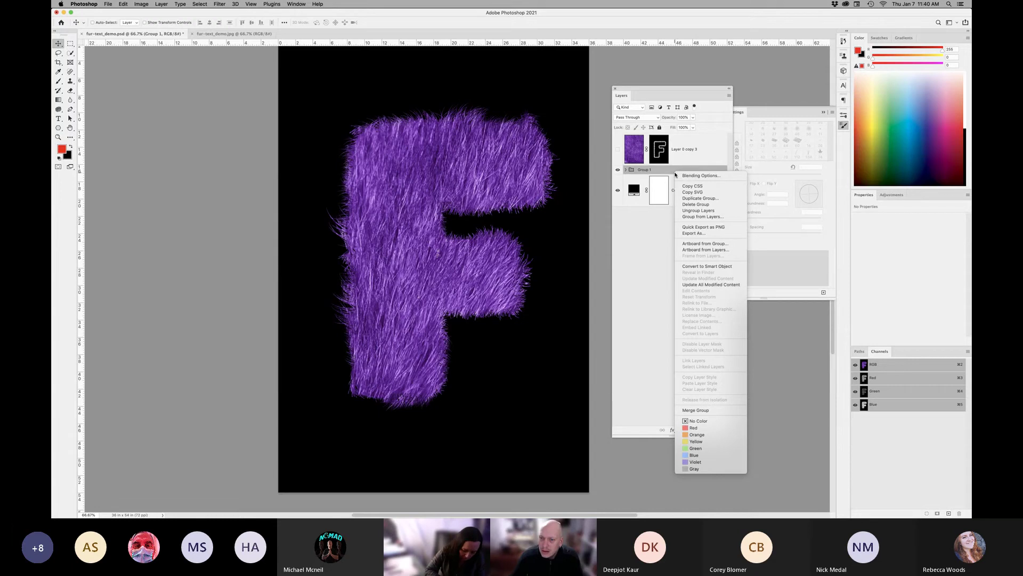
click(707, 267)
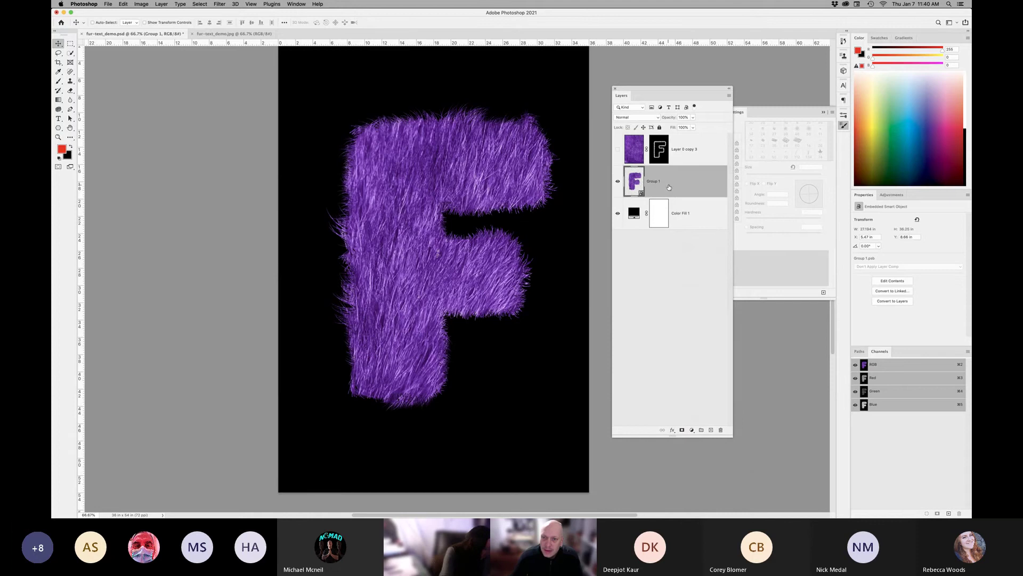
- Bring up the Layer > Layer Style submenu of effects for the new smart object
right_click(669, 187)
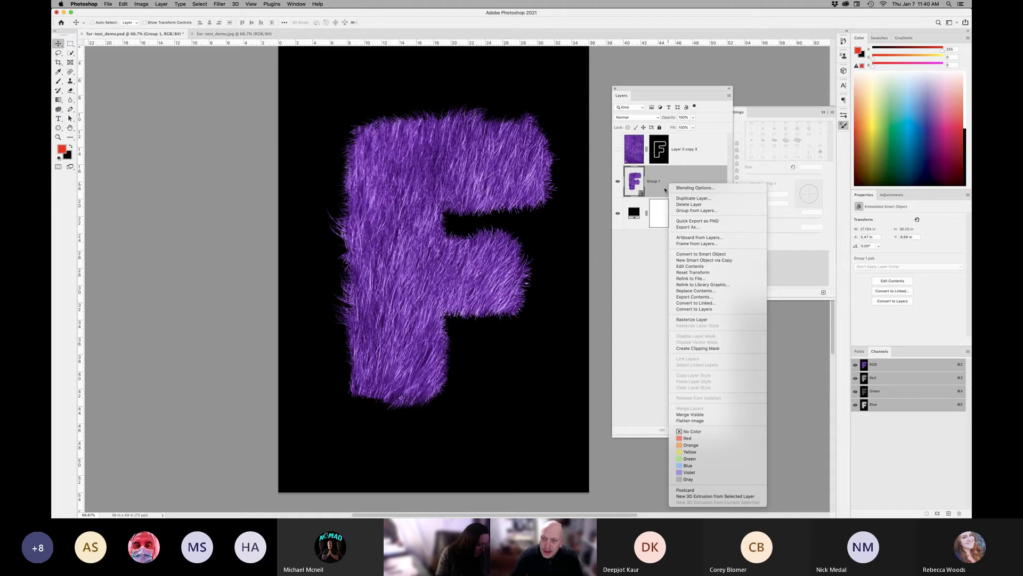
click(223, 4)
click(220, 4)
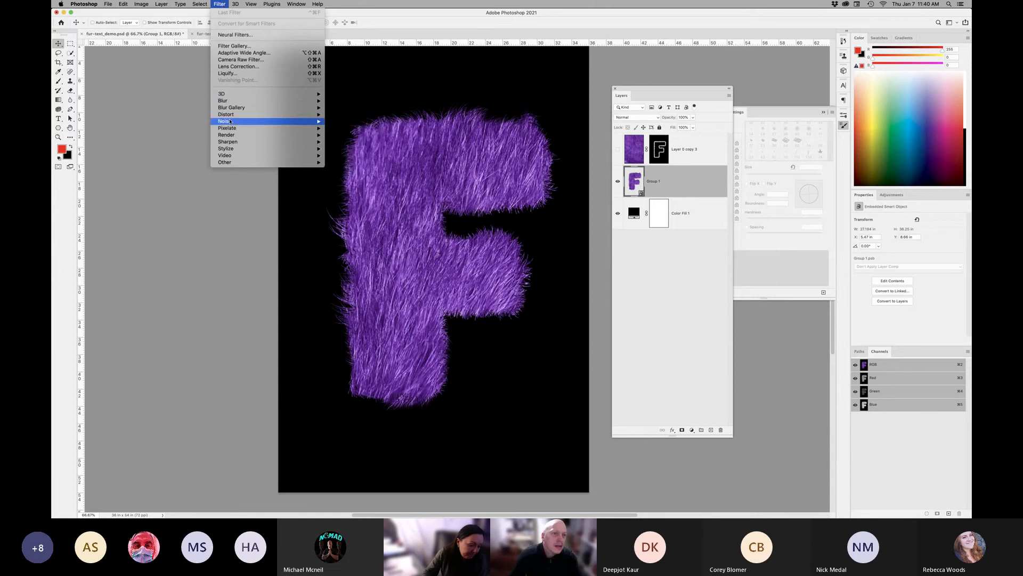
mouse_move(172, 4)
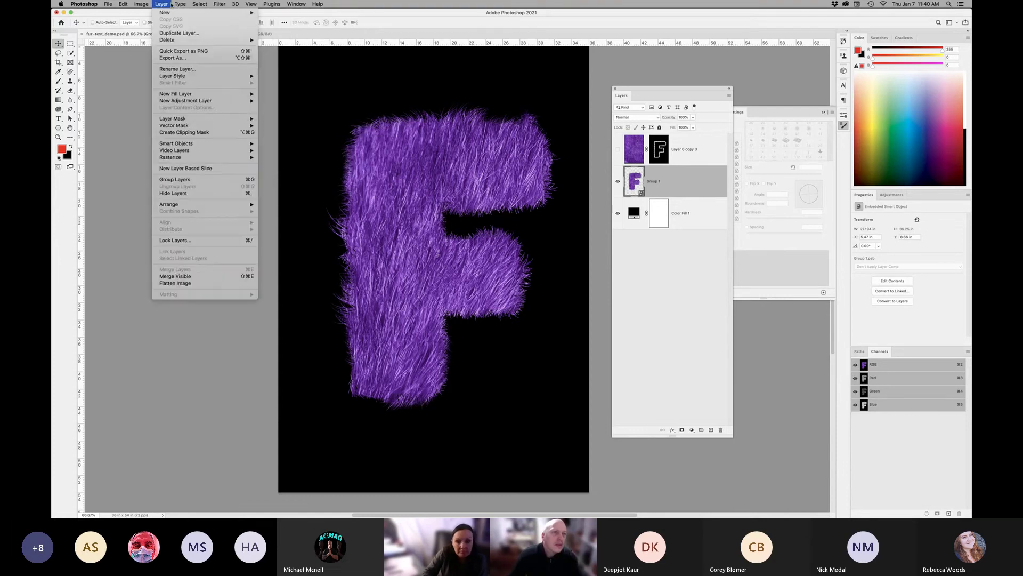
mouse_move(192, 157)
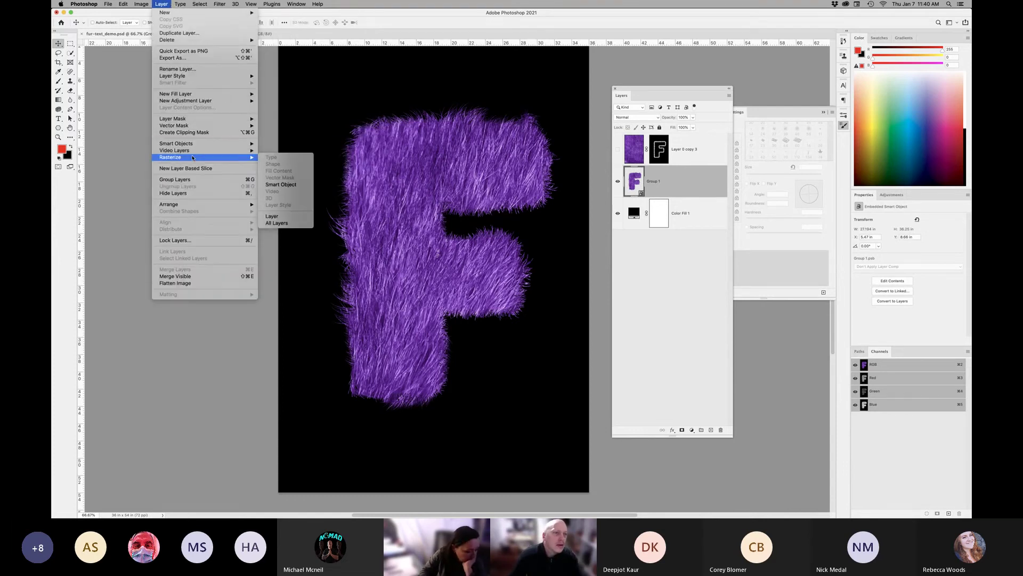
mouse_move(253, 78)
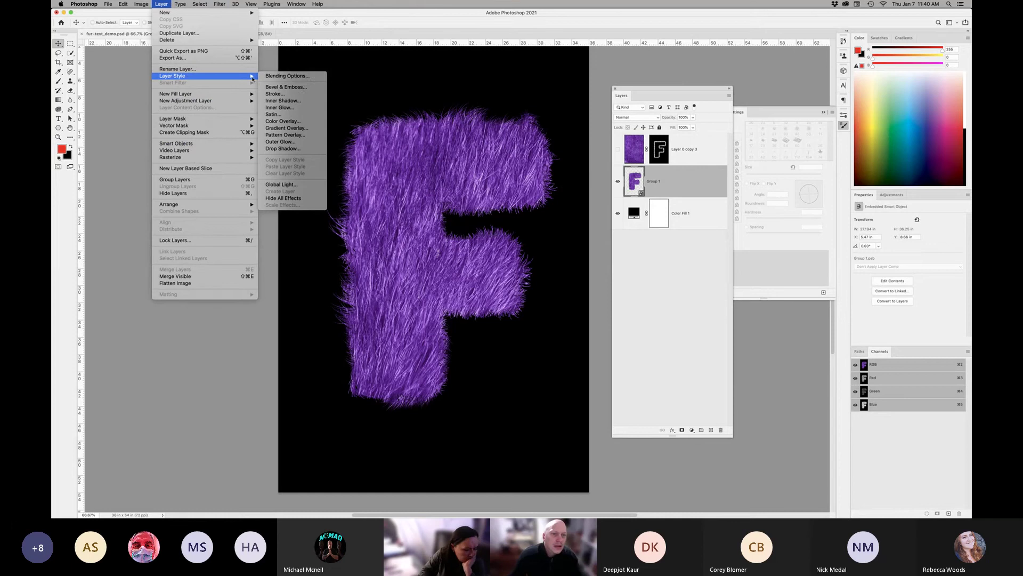
- Open Bevel & Emboss for Group 1, try Depth 412, then leave Bevel & Emboss and Drop Shadow off
click(293, 89)
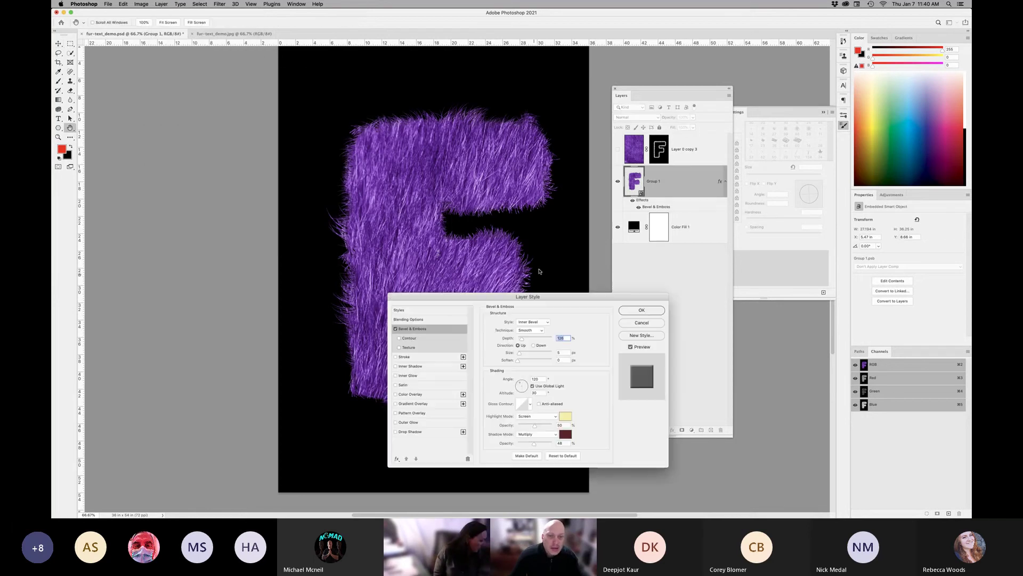
drag(539, 293, 688, 168)
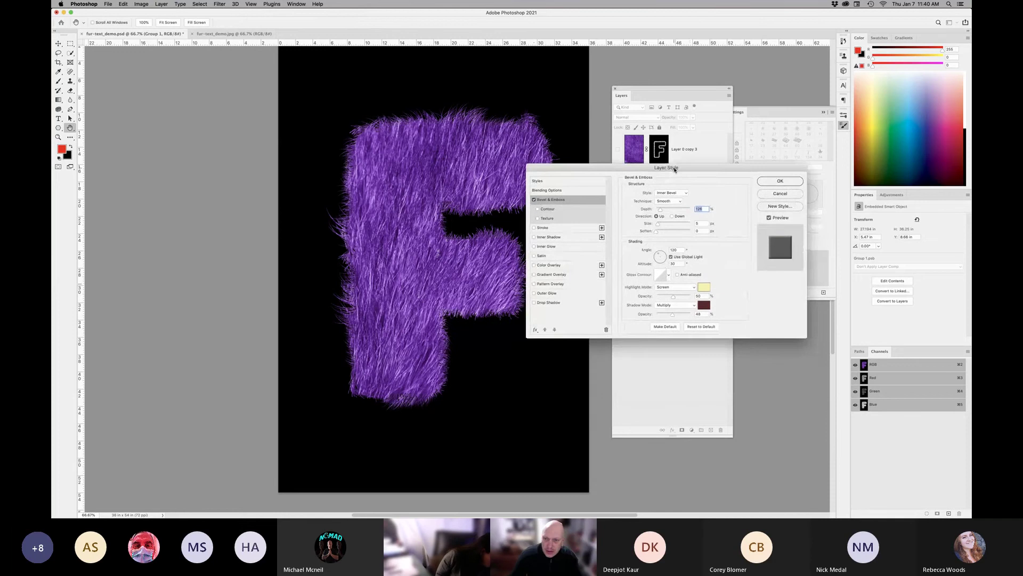
drag(660, 209, 570, 212)
click(534, 199)
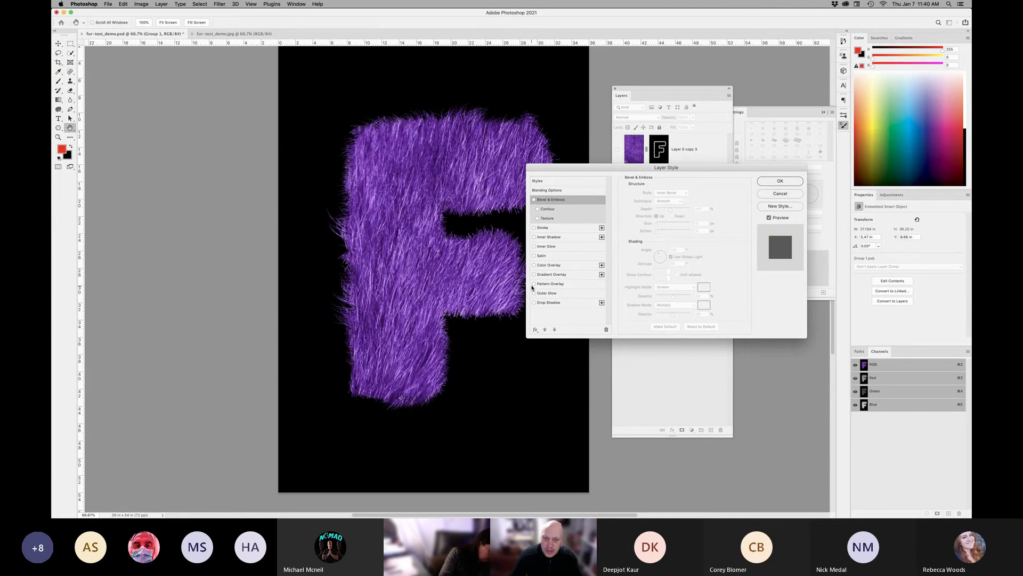
click(534, 302)
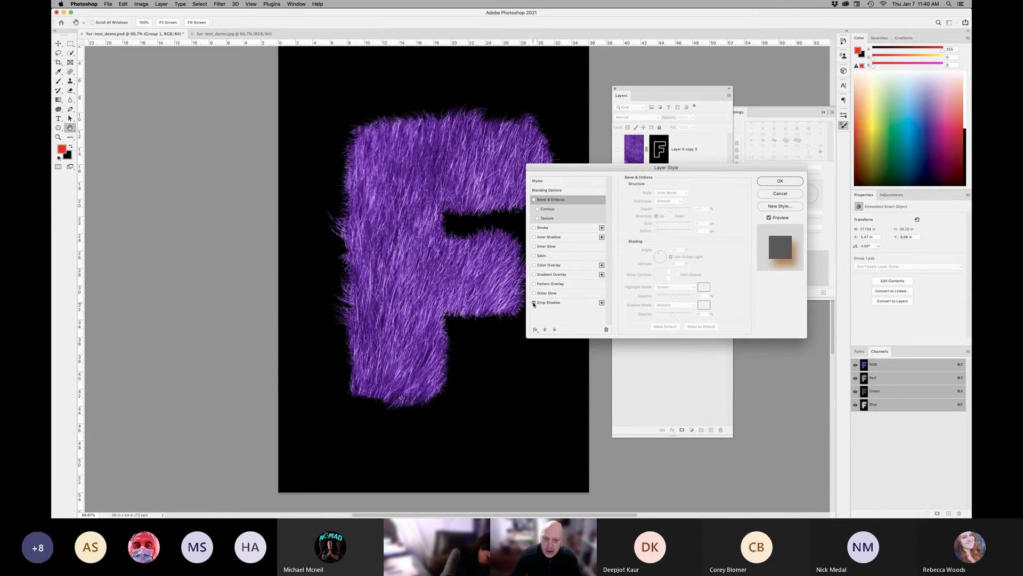
click(534, 303)
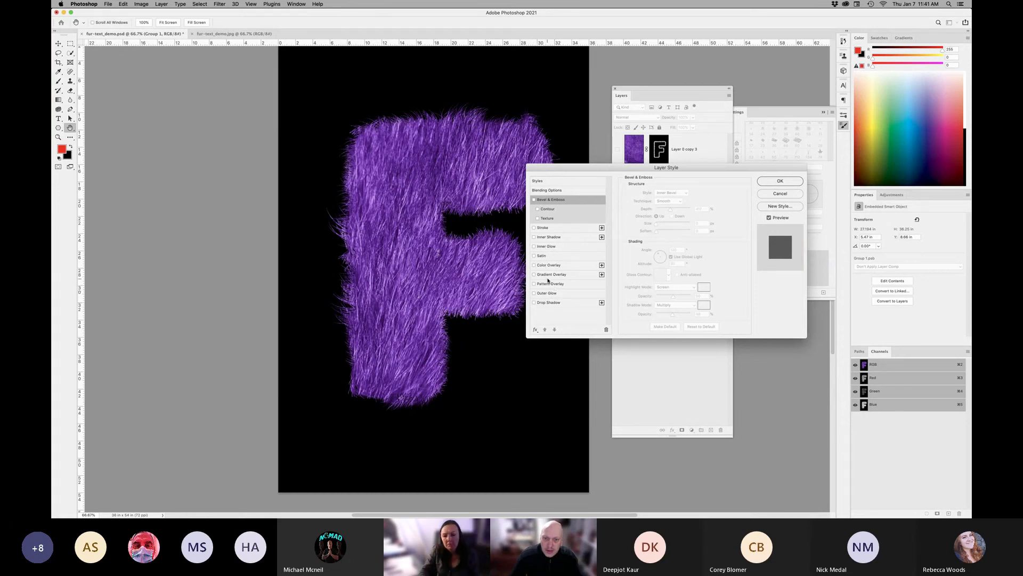
- Re-enable Bevel & Emboss with white highlights, black shadows, lower highlight and stronger shadow opacity
click(533, 200)
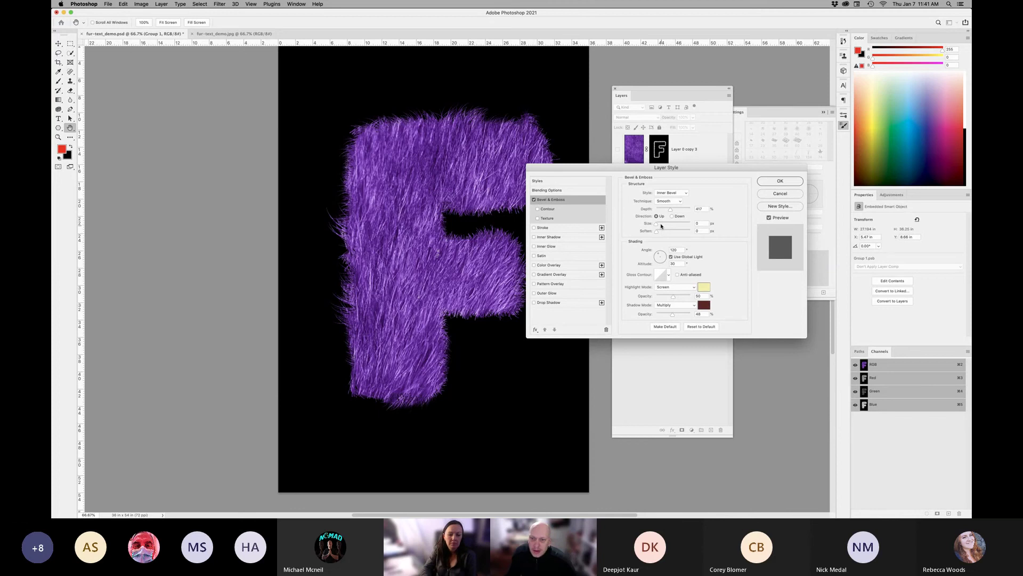
drag(664, 224, 660, 225)
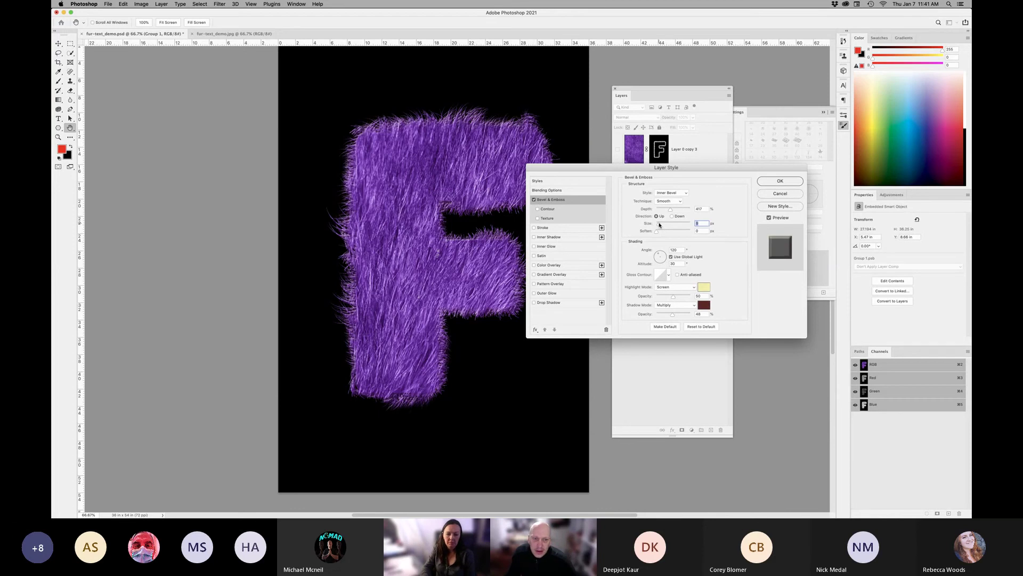
mouse_move(658, 232)
mouse_down()
mouse_move(673, 233)
mouse_move(660, 225)
mouse_up()
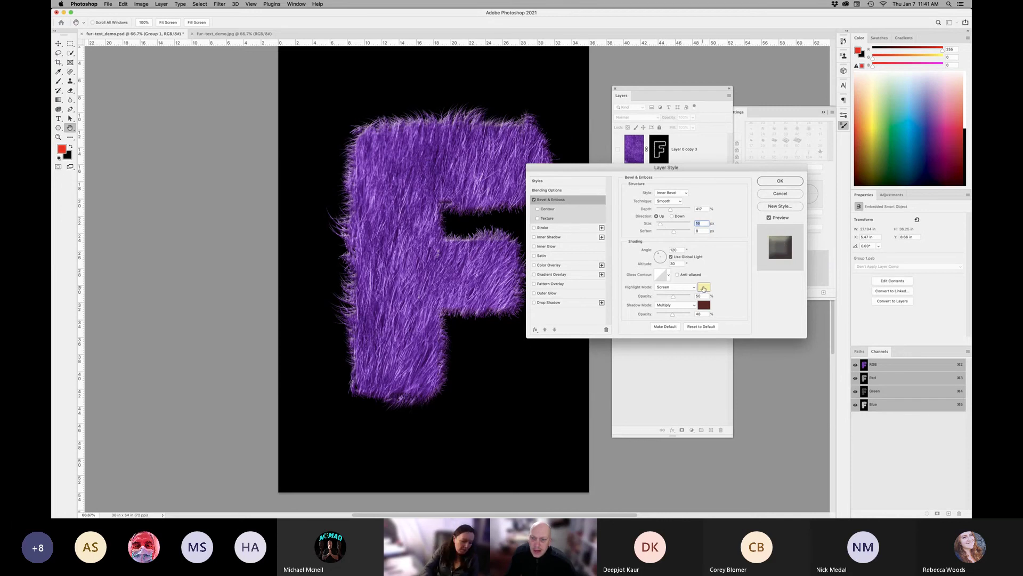
click(704, 286)
drag(479, 88, 460, 67)
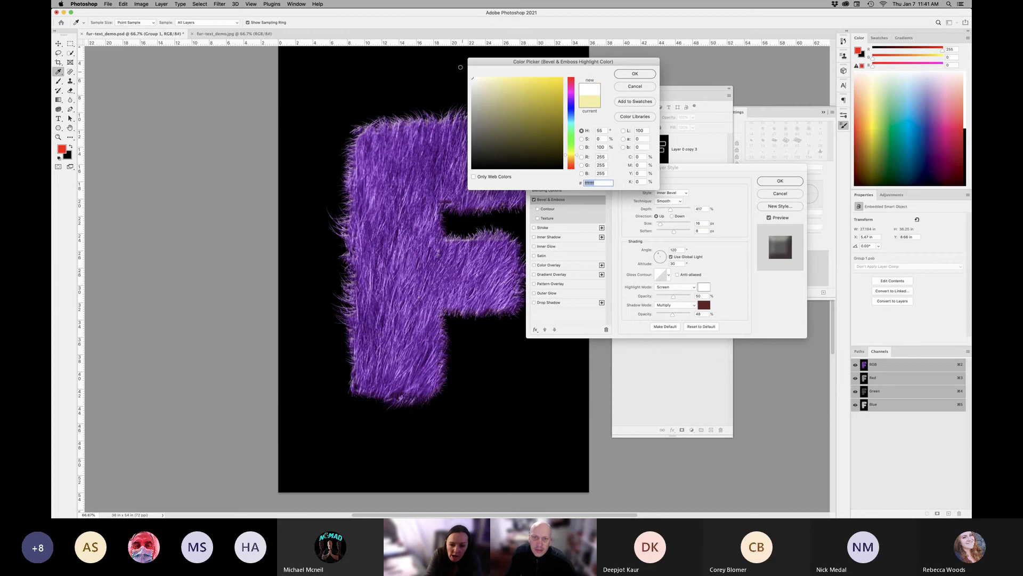
click(634, 73)
click(704, 305)
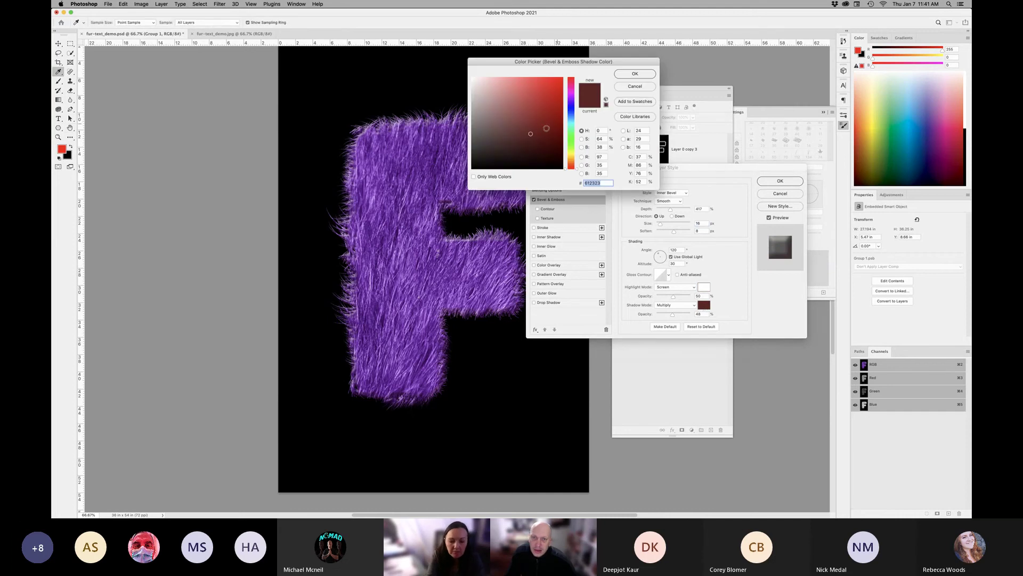
drag(547, 128, 457, 173)
click(636, 74)
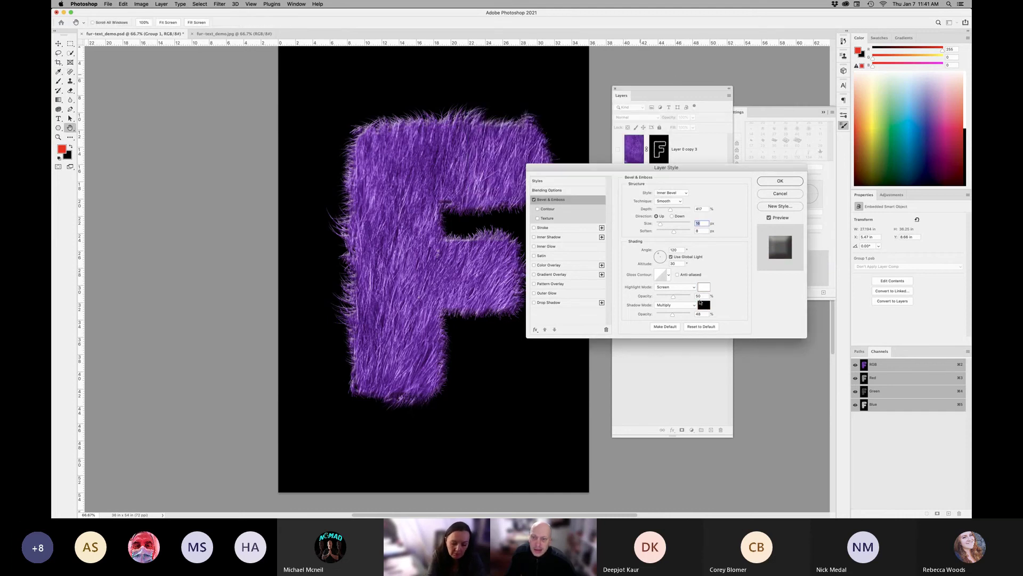
drag(671, 295, 680, 316)
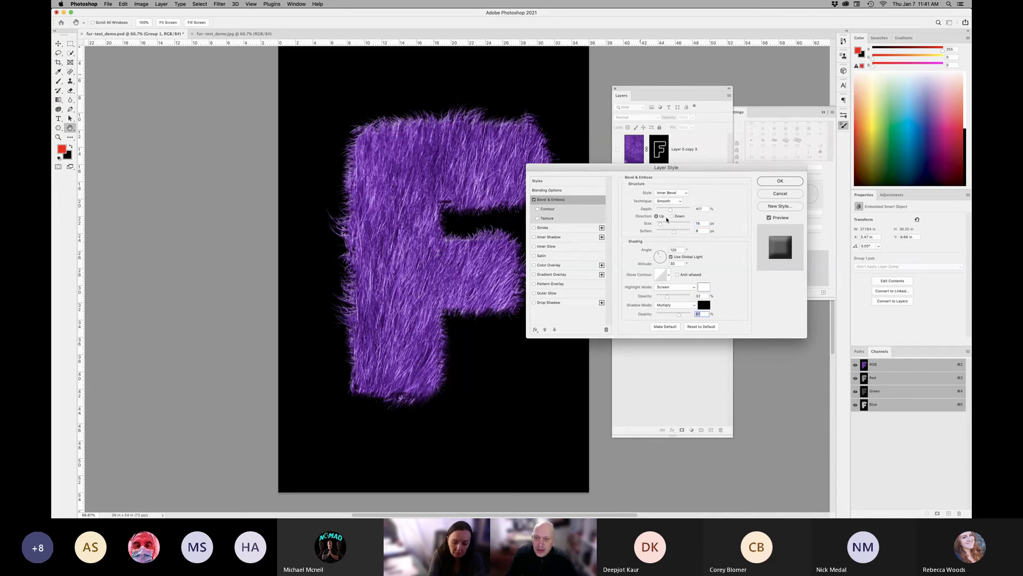
- Set the bevel Depth to 324 and Size to 13, then apply the style
drag(669, 211, 668, 211)
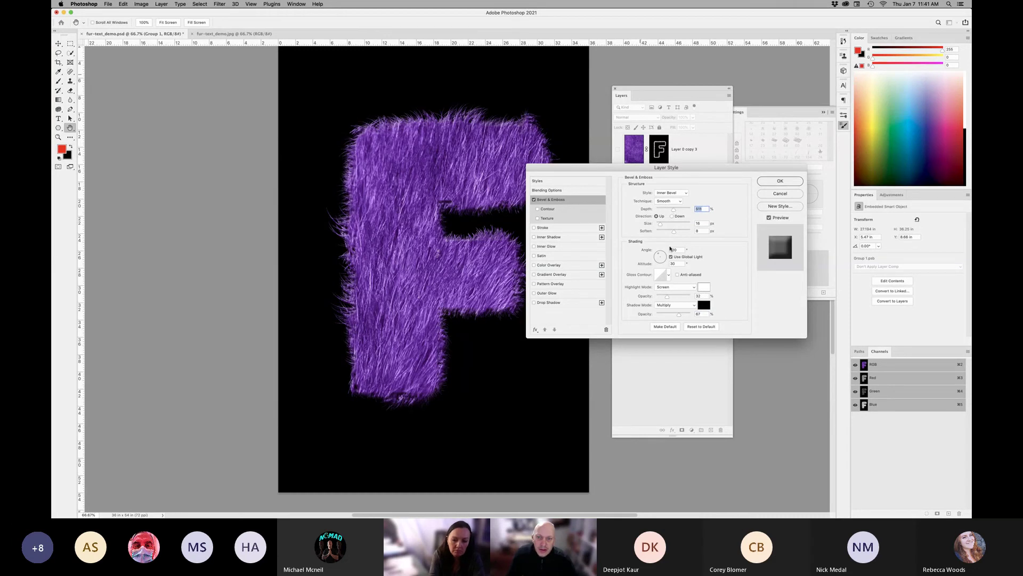
click(662, 224)
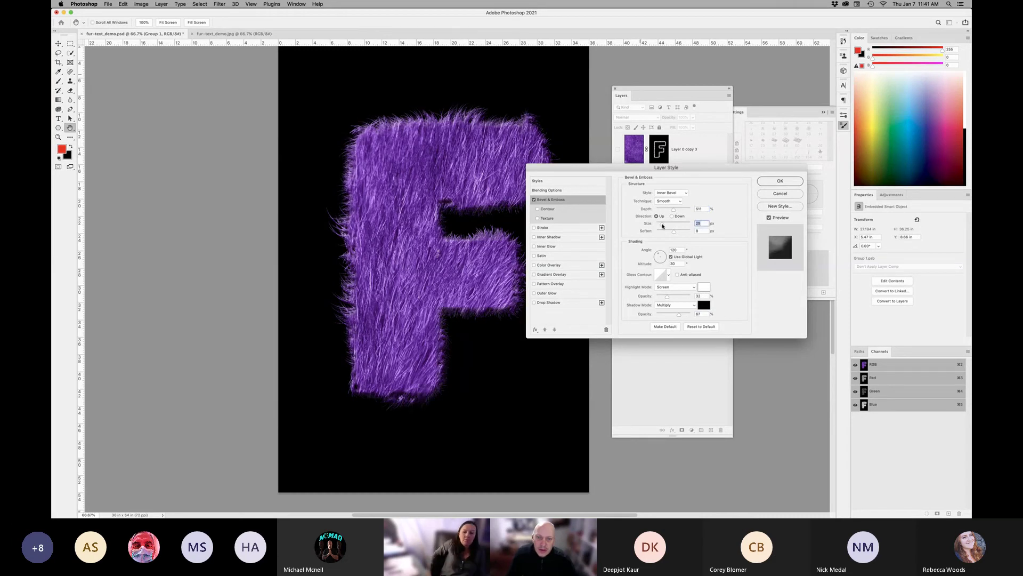
click(661, 225)
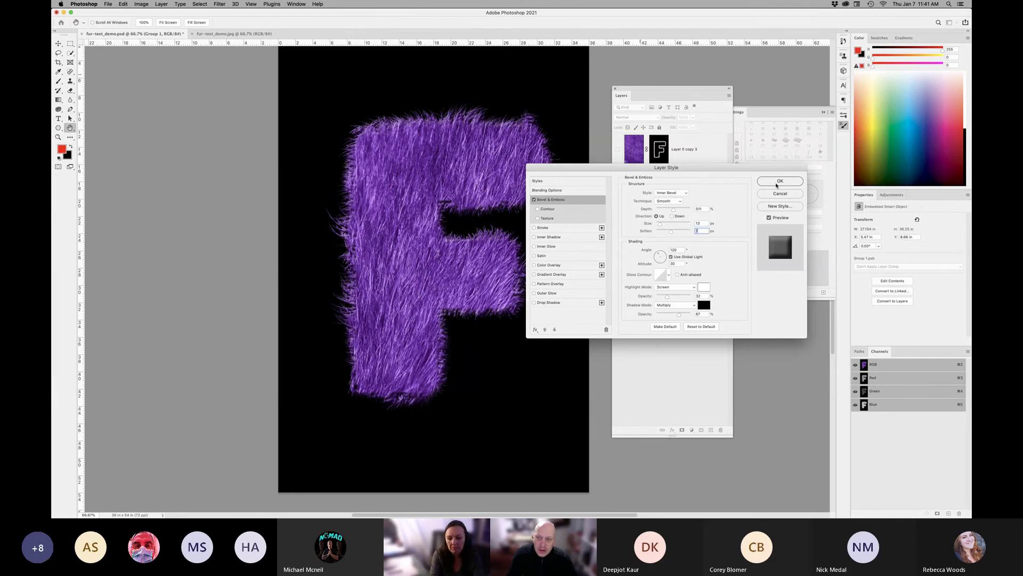
click(780, 180)
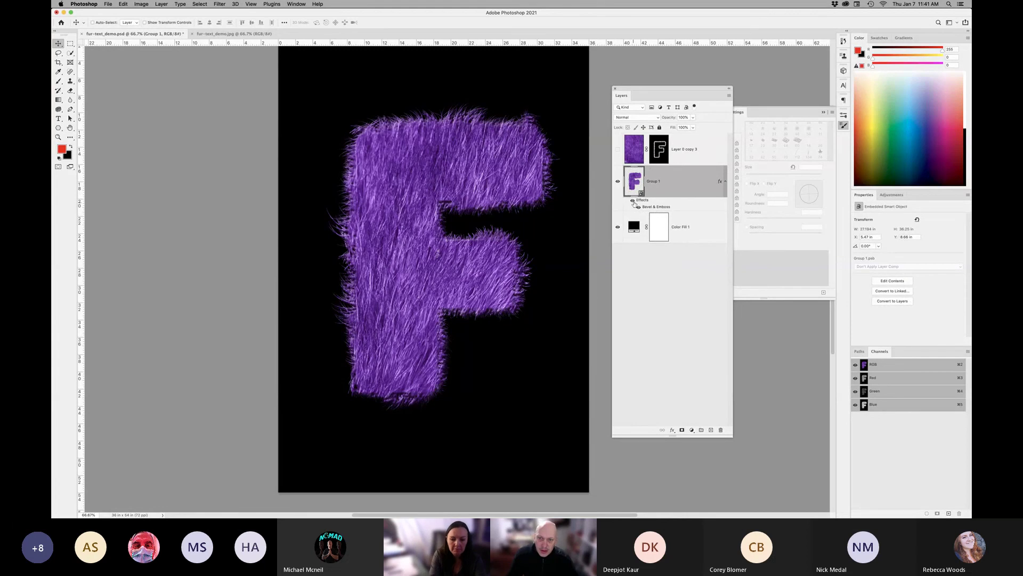
click(633, 201)
click(633, 201)
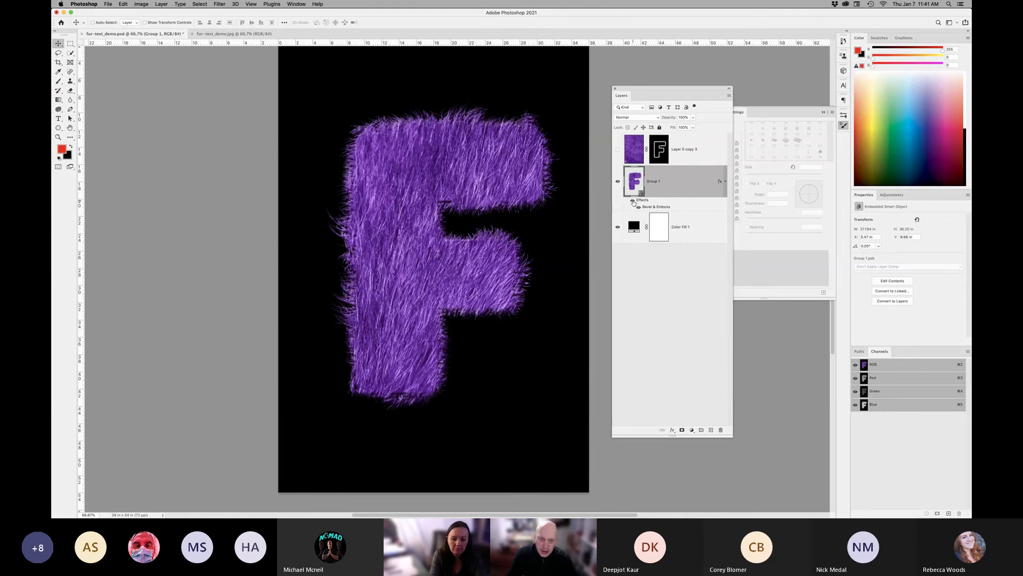
click(633, 201)
click(633, 201)
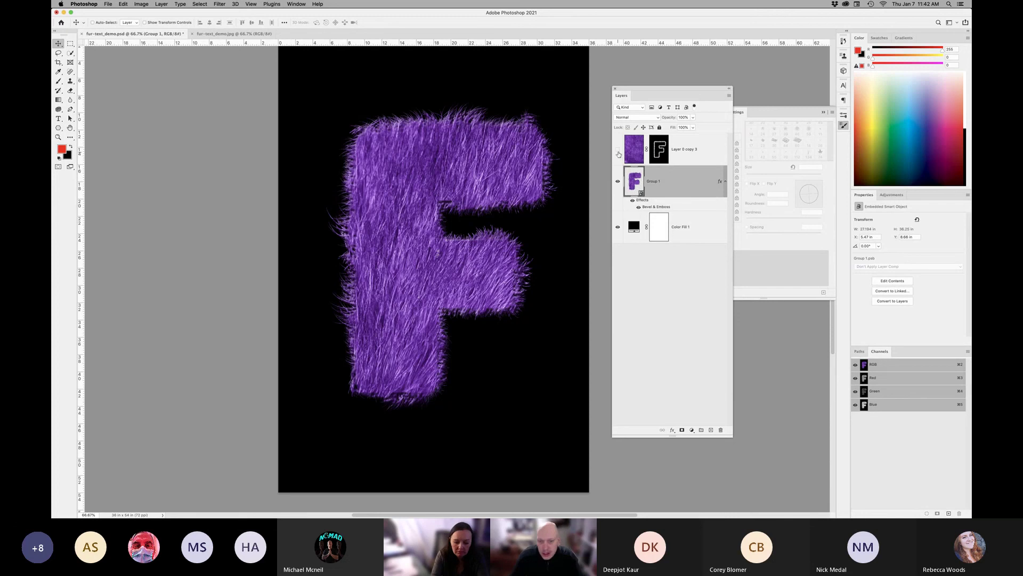
click(618, 153)
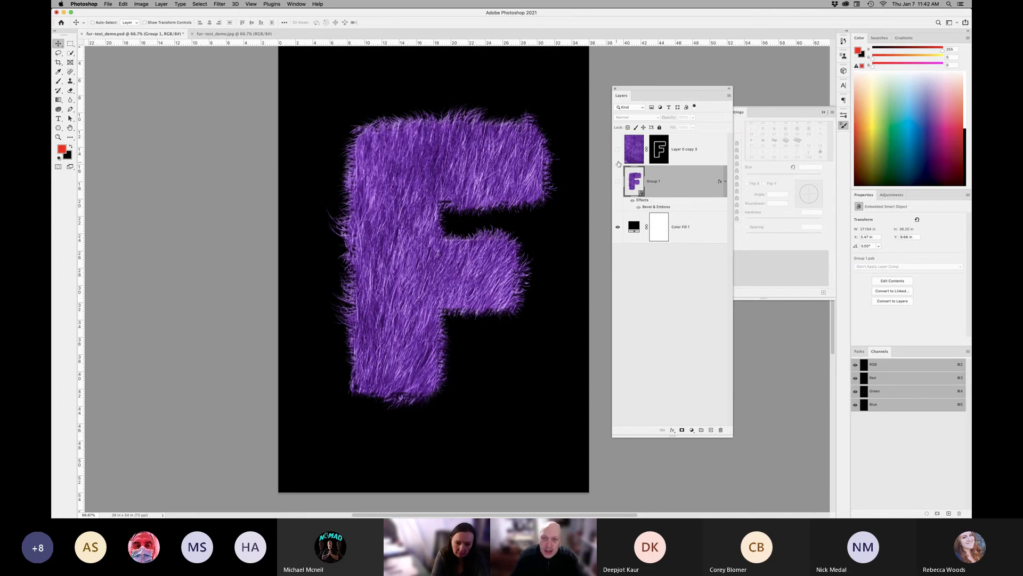
click(617, 181)
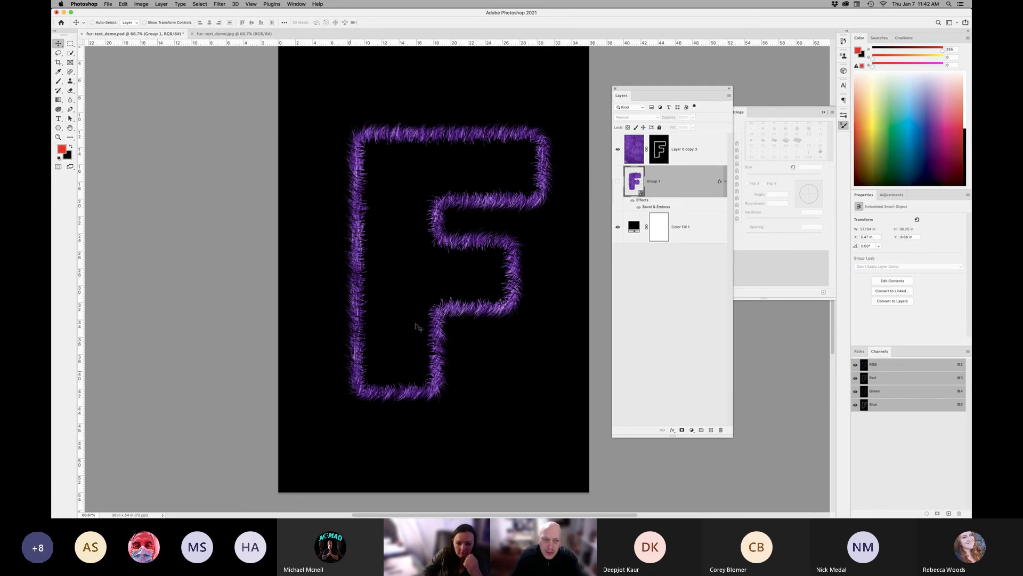
click(617, 153)
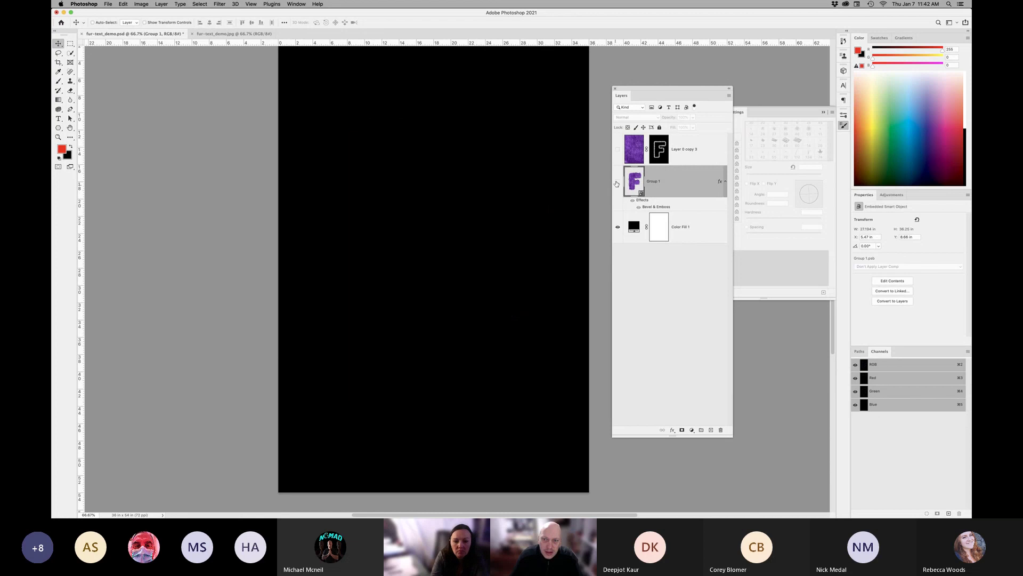
click(618, 181)
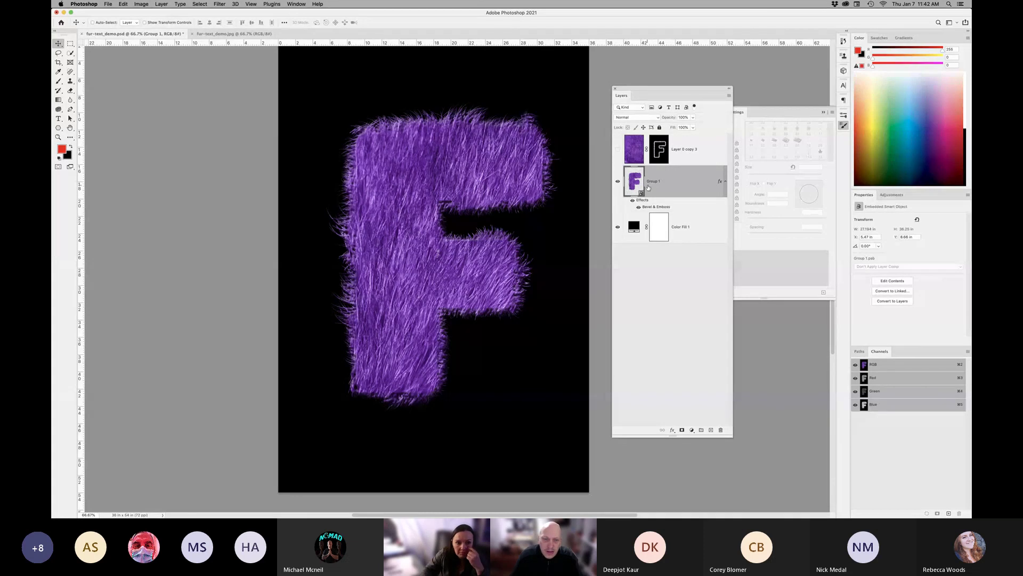